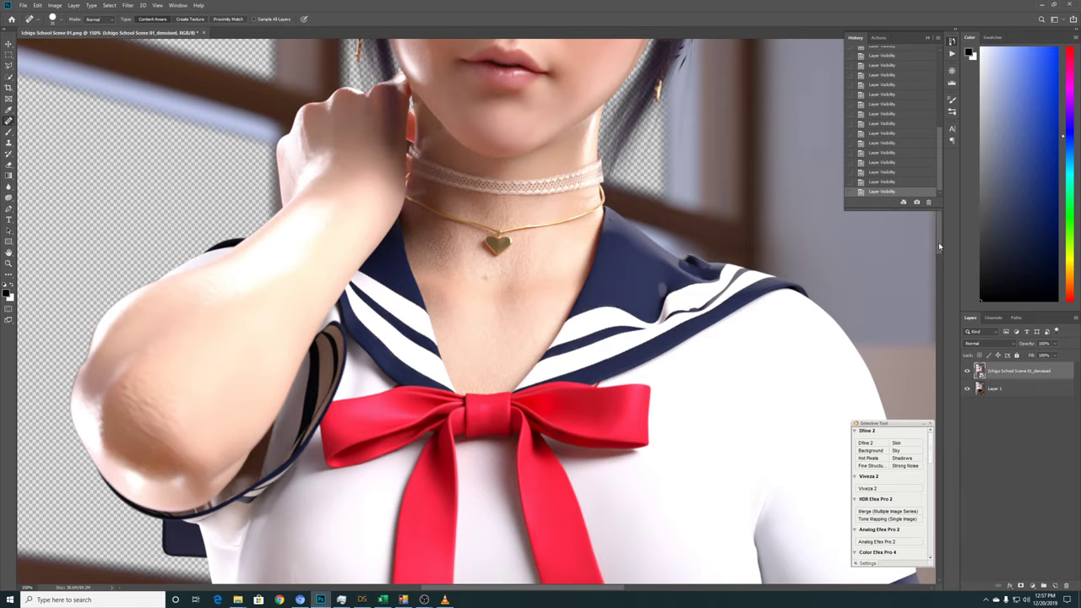
Hide the denoised top layer to reveal the original render underneath.
scroll(939, 246, "down", 2)
scroll(944, 236, "up", 4)
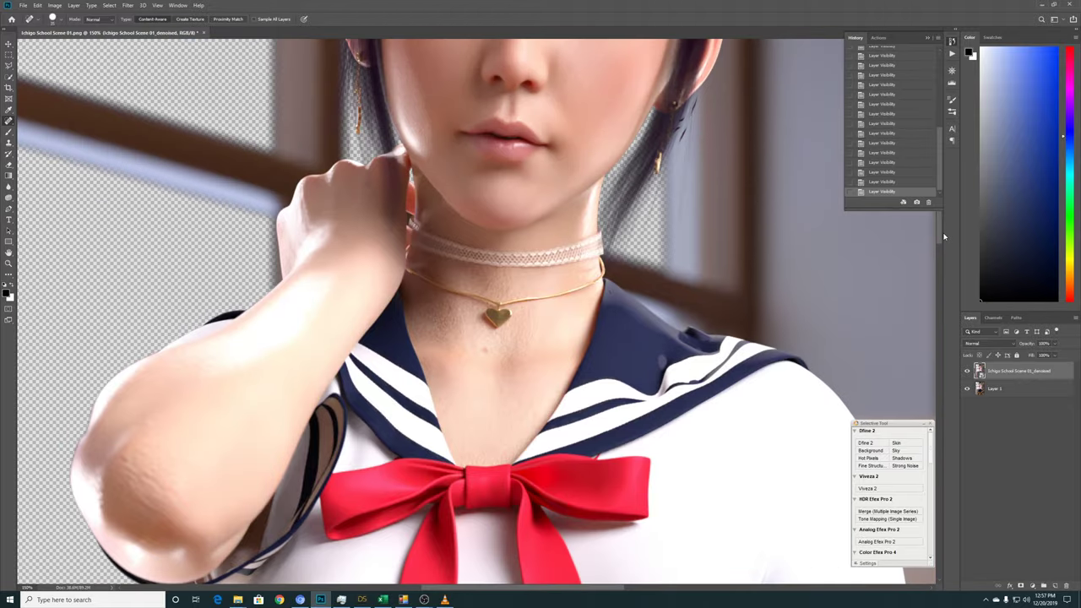
scroll(945, 236, "down", 3)
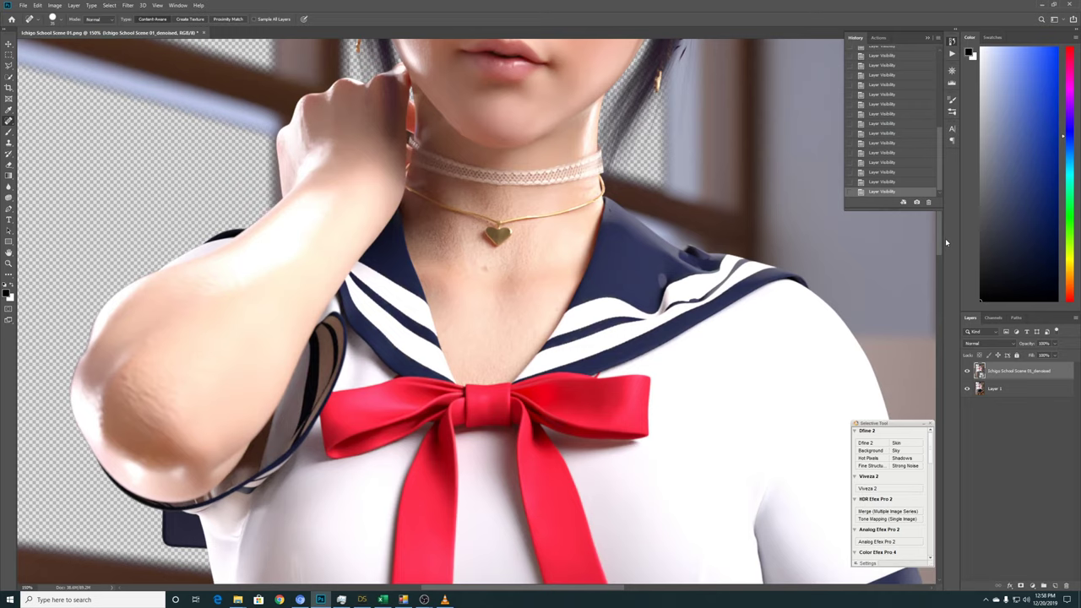
left_click_drag(940, 238, 943, 201)
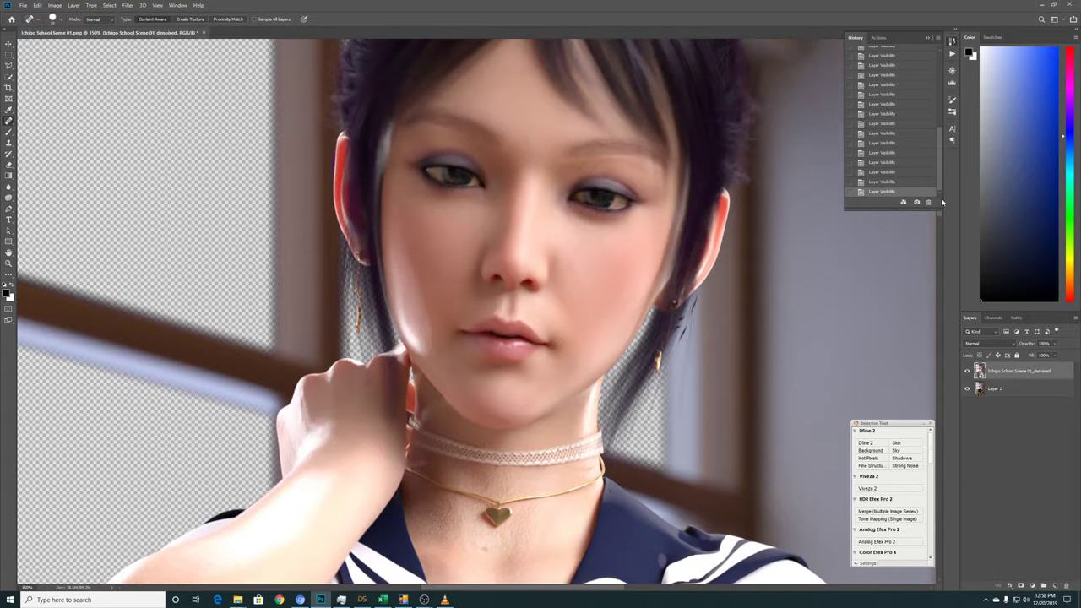
left_click(967, 371)
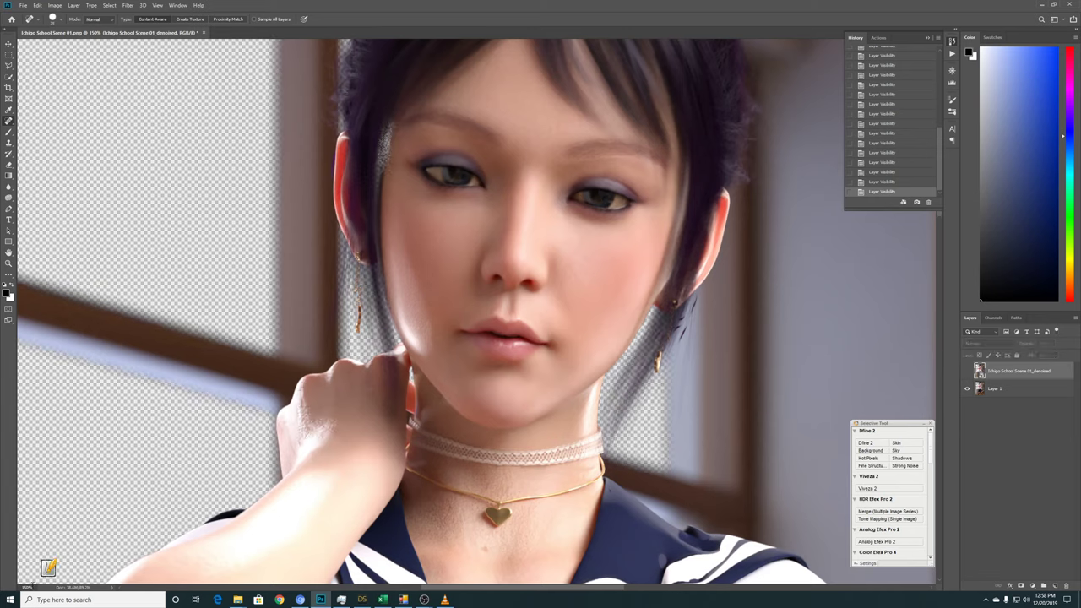
Collapse the History panel and close the Nik Selective Tool launcher panel.
left_click(28, 586)
scroll(937, 197, "up", 3)
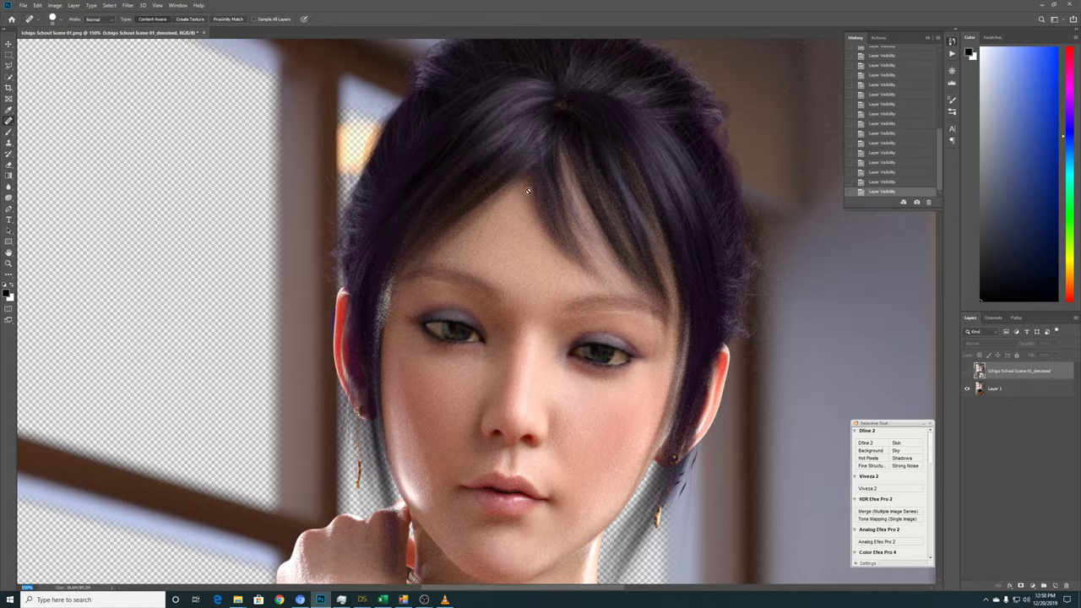
left_click(928, 38)
left_click_drag(938, 146, 947, 414)
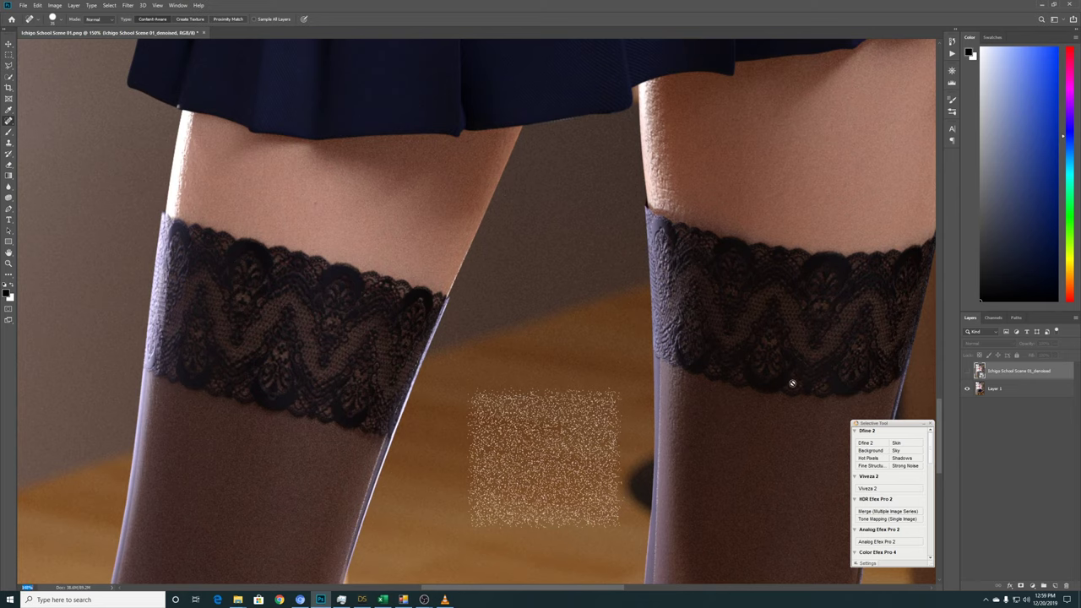
left_click(929, 424)
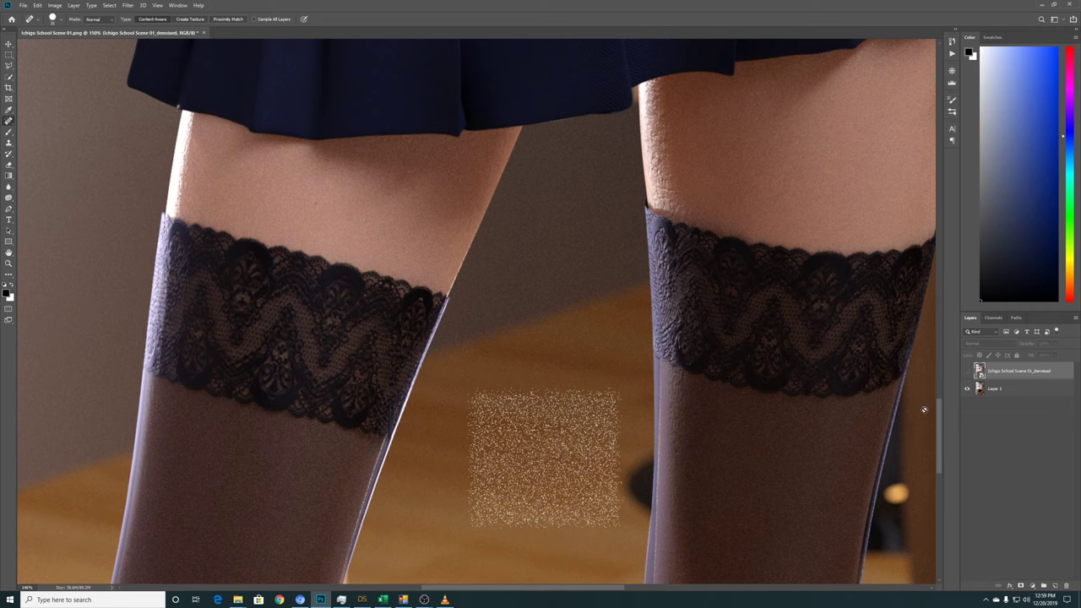
left_click_drag(938, 417, 942, 178)
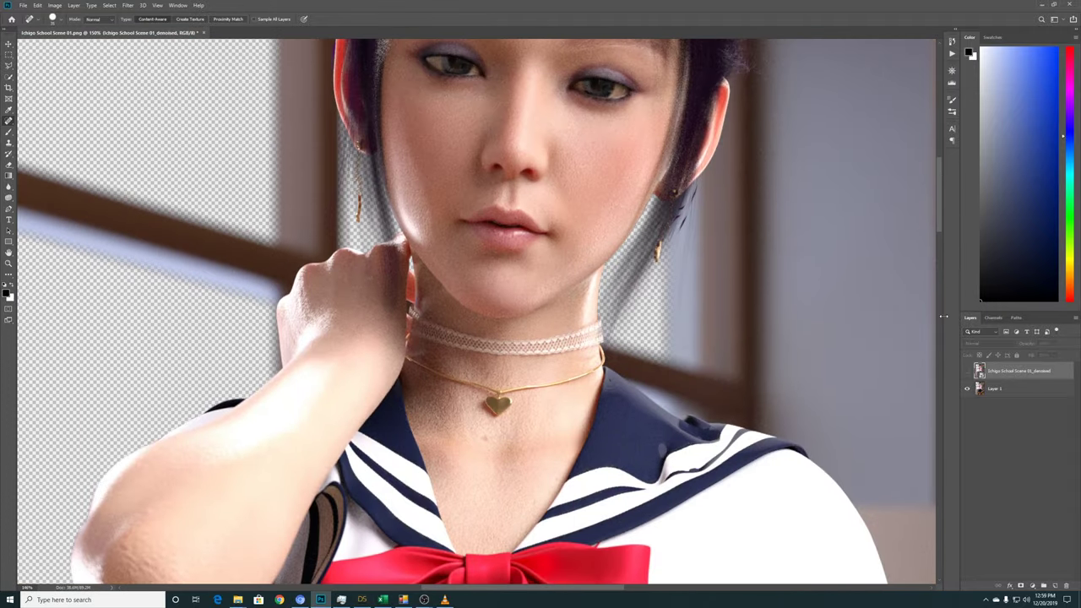
Turn the denoised layer back on, scroll down to the stockings, and view at 100%.
left_click(968, 372)
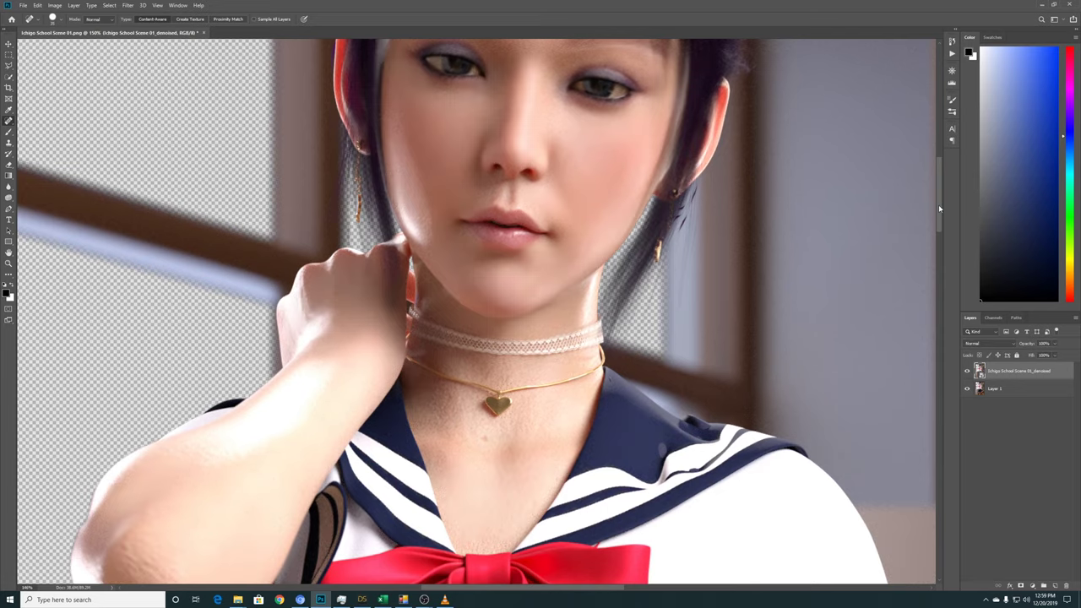
left_click_drag(938, 204, 935, 228)
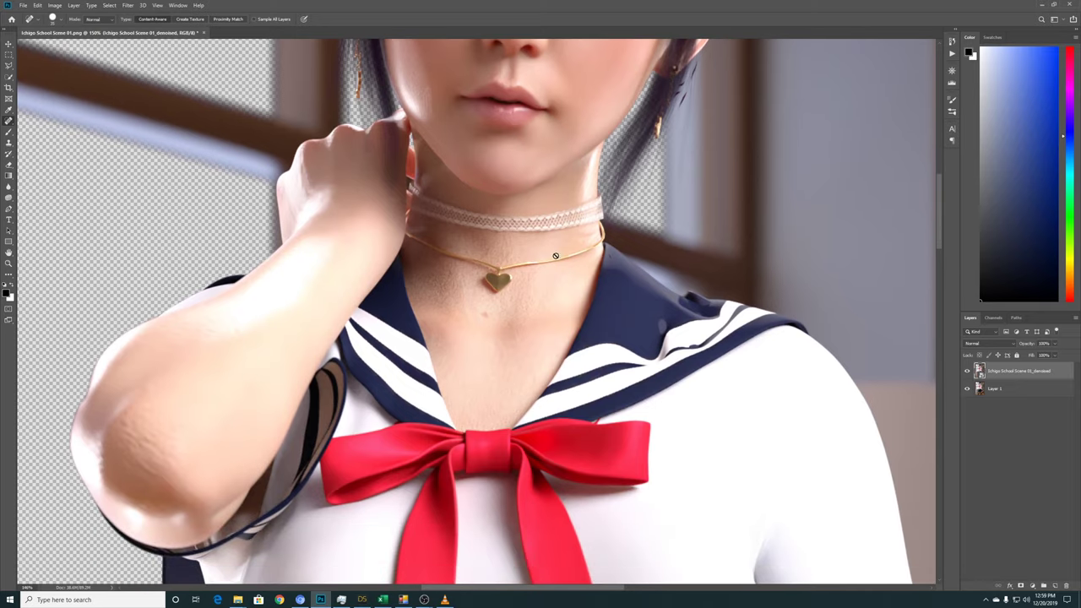
scroll(514, 296, "down", 2)
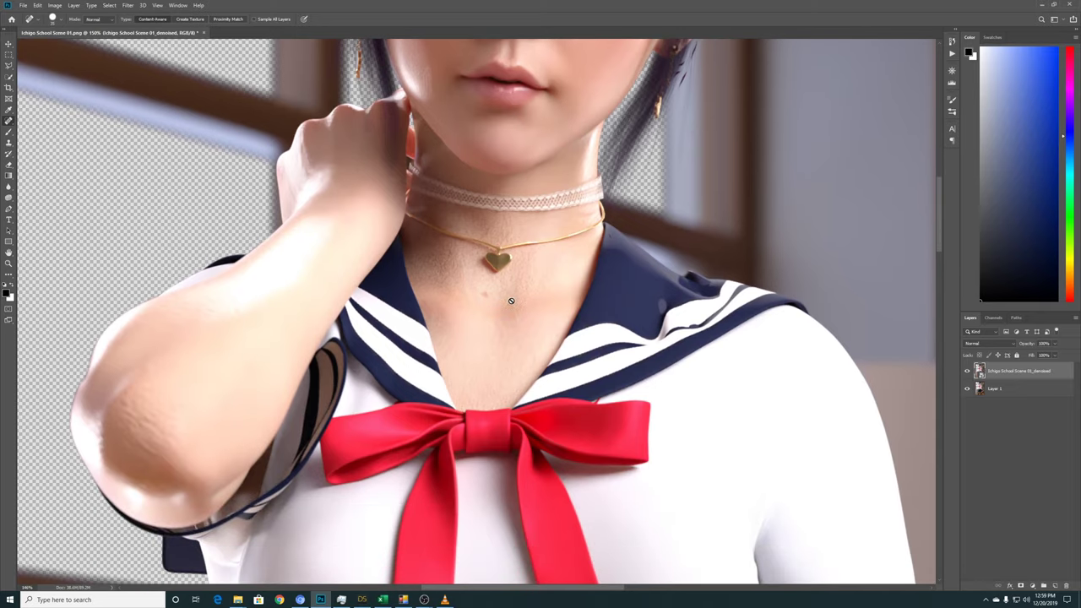
scroll(610, 295, "down", 10)
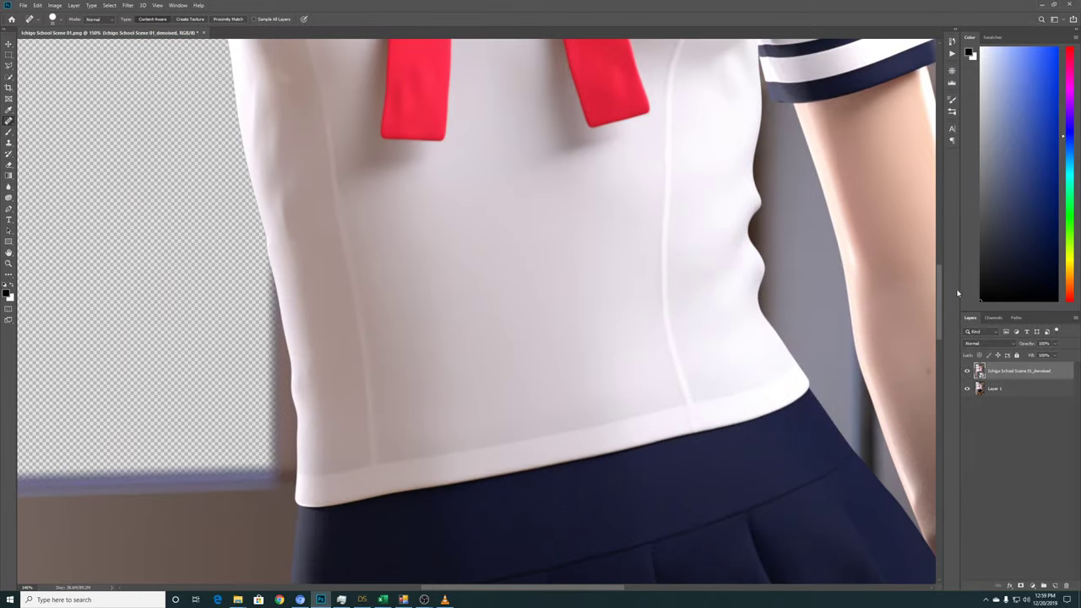
left_click_drag(940, 292, 947, 384)
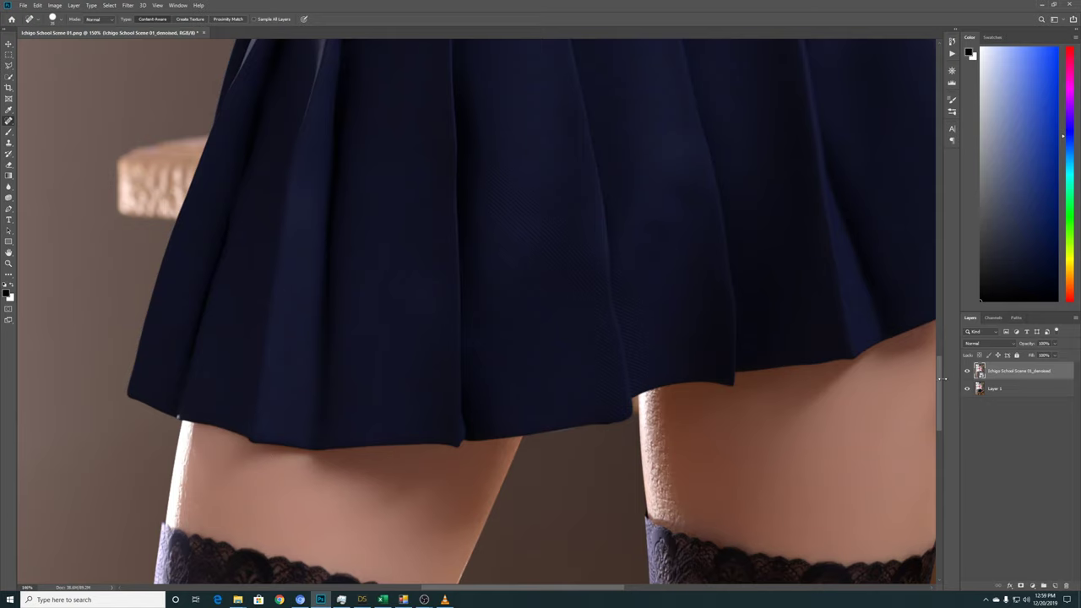
left_click_drag(940, 383, 944, 433)
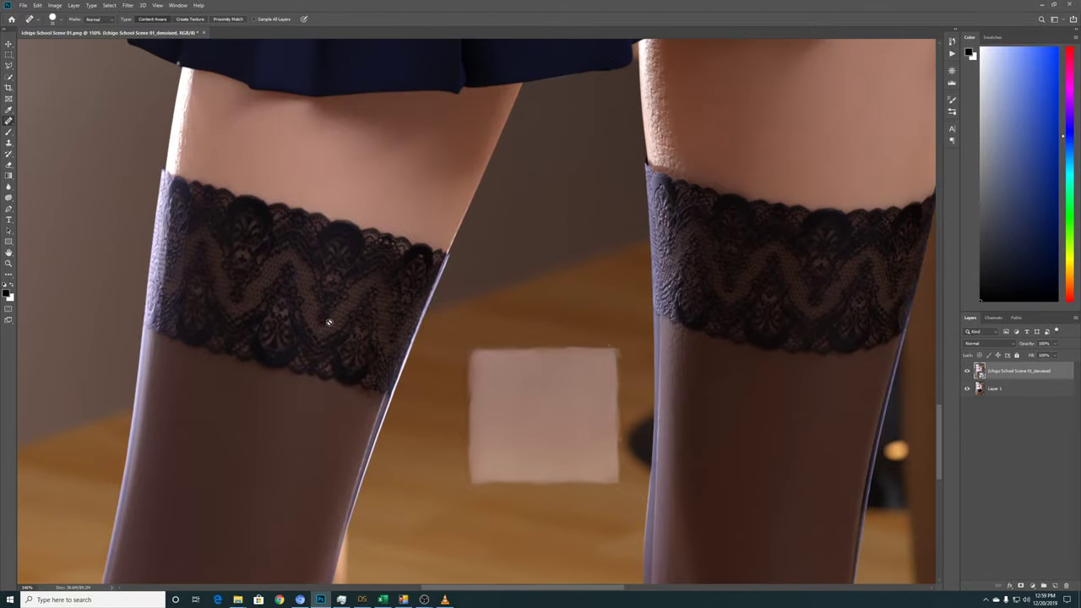
left_click_drag(939, 410, 936, 445)
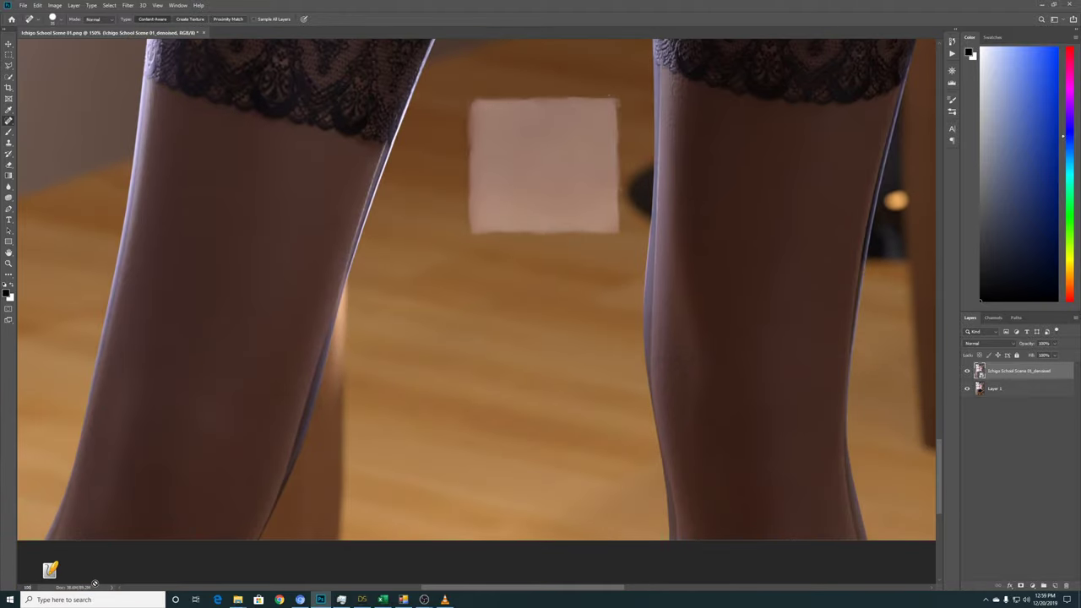
key("ctrl+1")
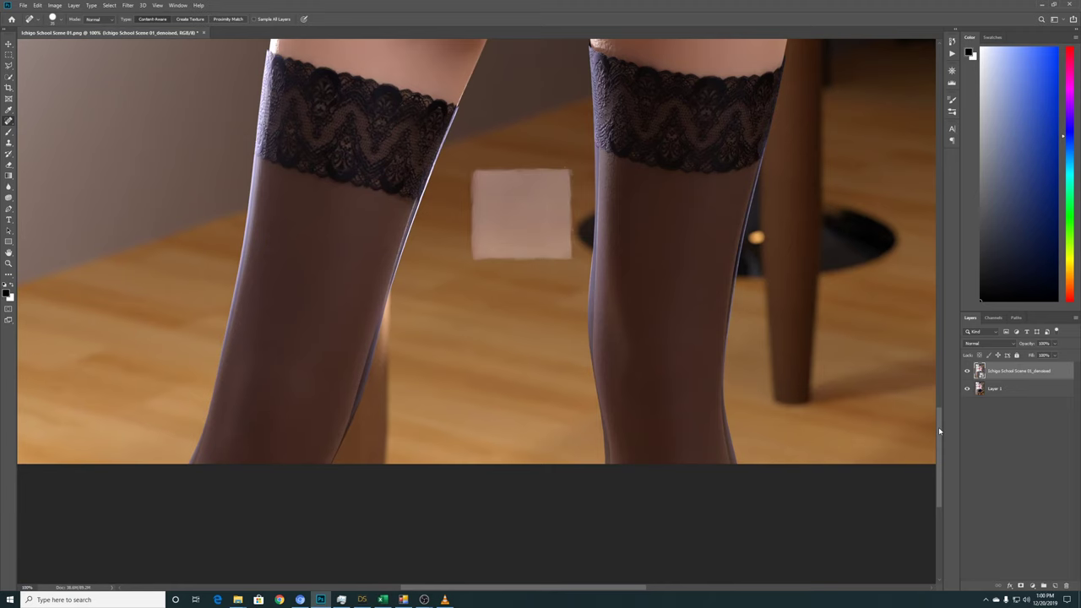
left_click_drag(940, 431, 961, 161)
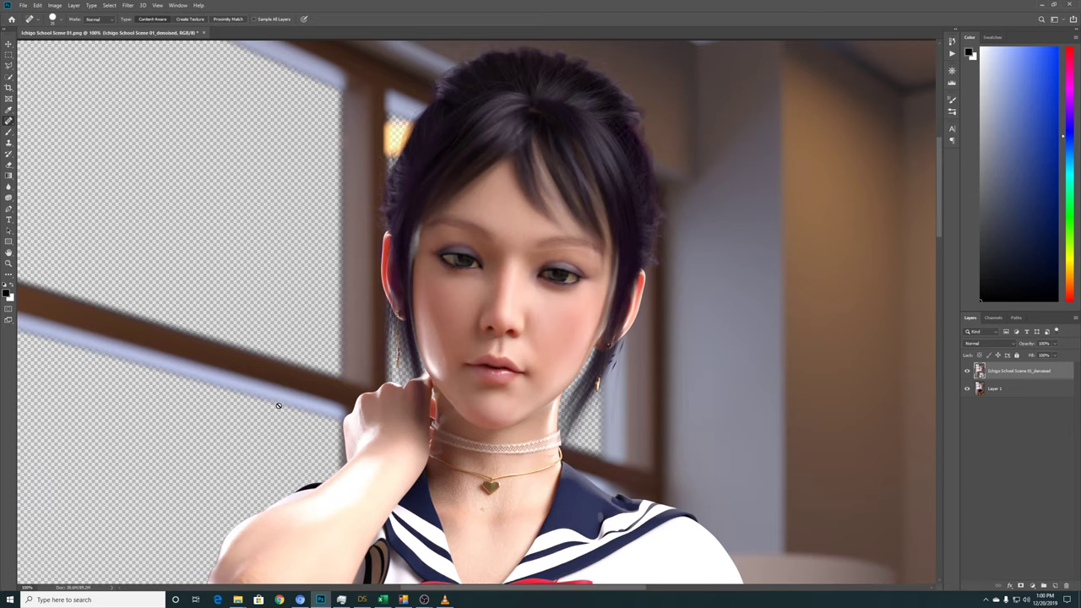
left_click(27, 587)
key("Return")
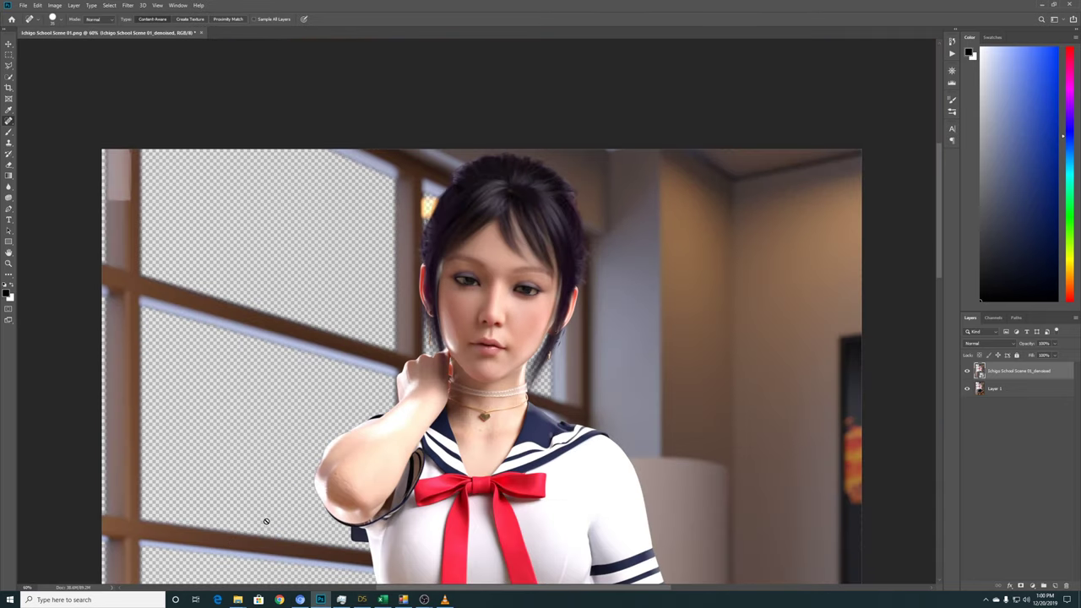
left_click(27, 587)
type("40")
key("Return")
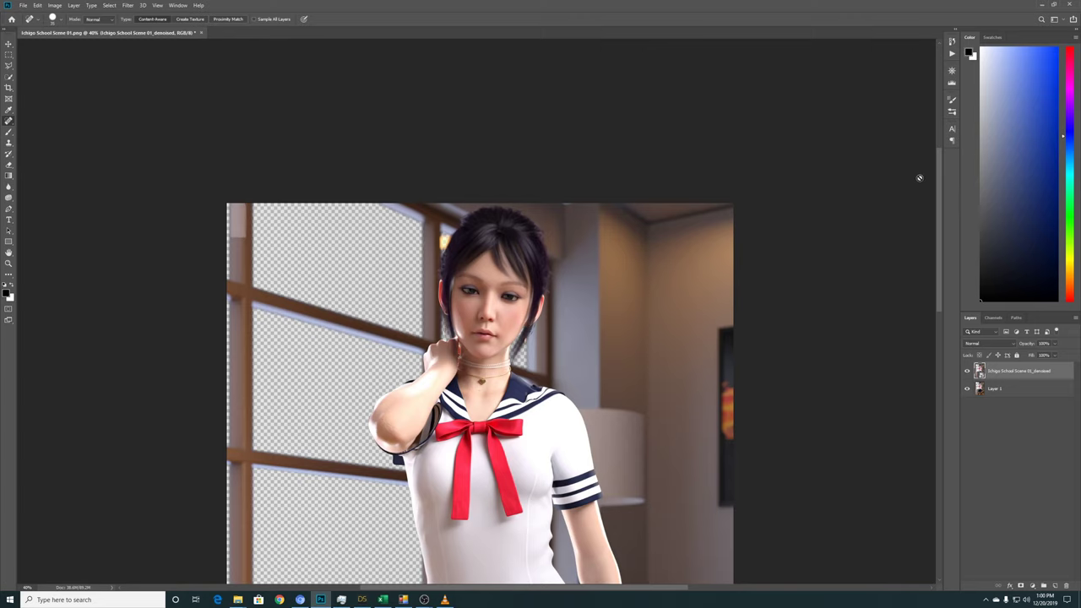
left_click_drag(940, 182, 932, 252)
left_click(968, 372)
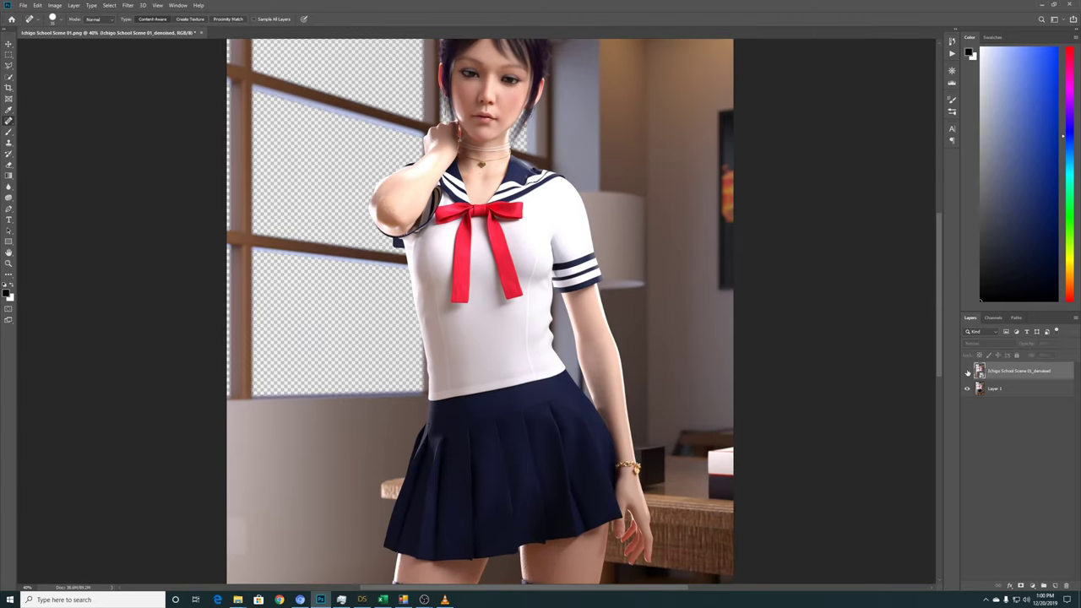
left_click(968, 371)
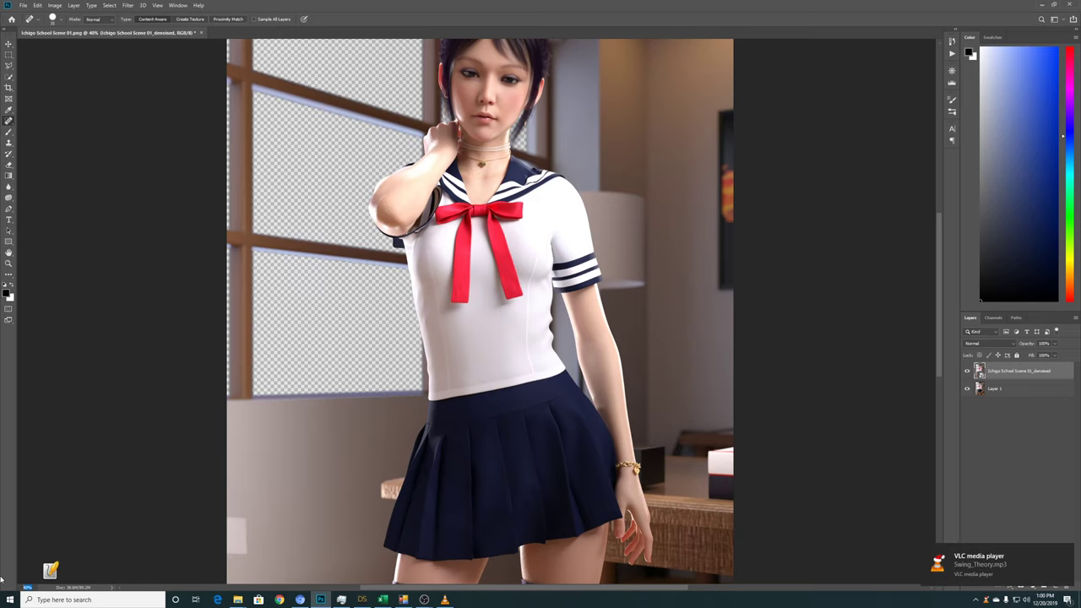
key("ctrl+plus")
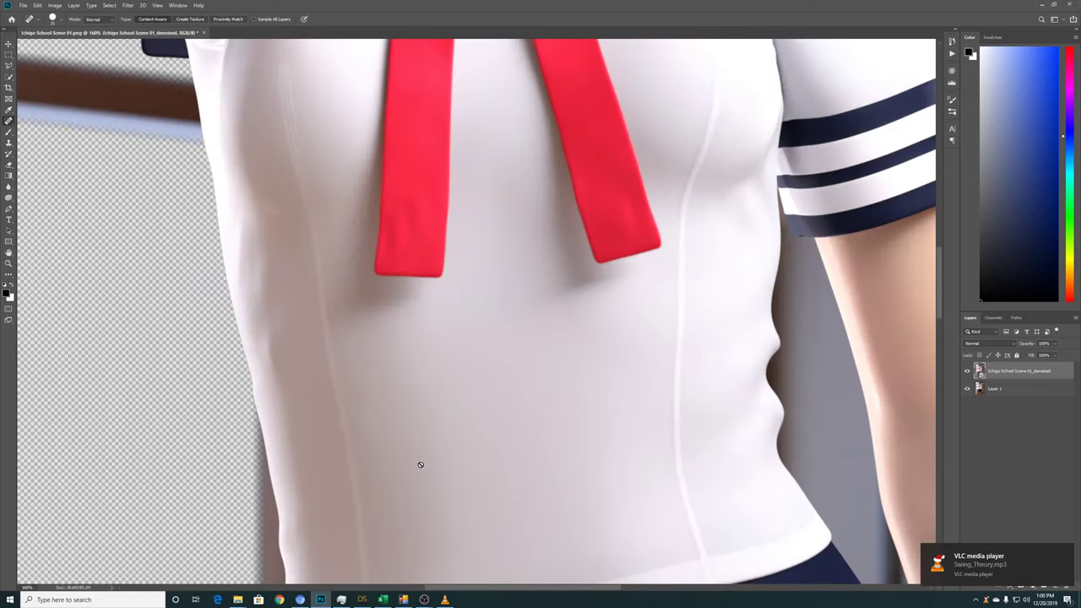
Toggle the denoised layer off and on, briefly activating Layer 1, to compare renders.
left_click_drag(539, 591, 420, 590)
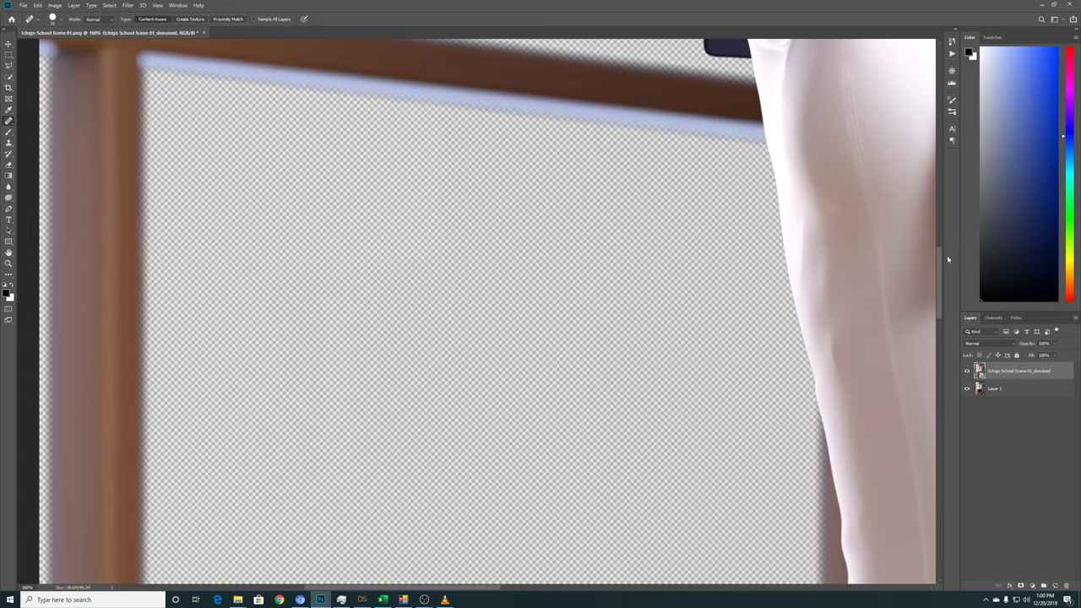
left_click_drag(938, 267, 939, 244)
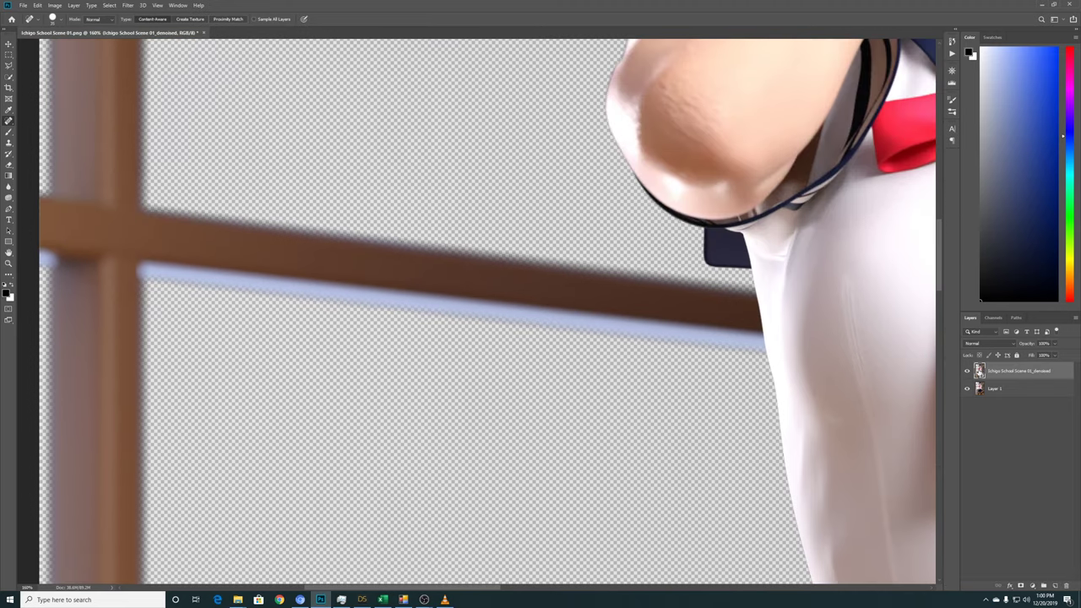
left_click(967, 373)
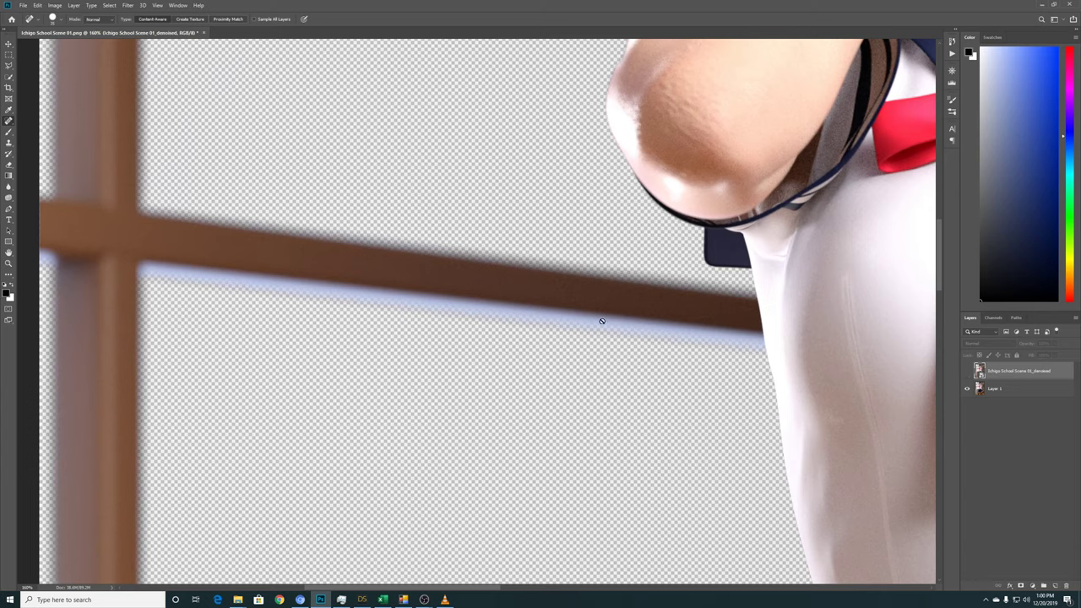
left_click(1005, 390)
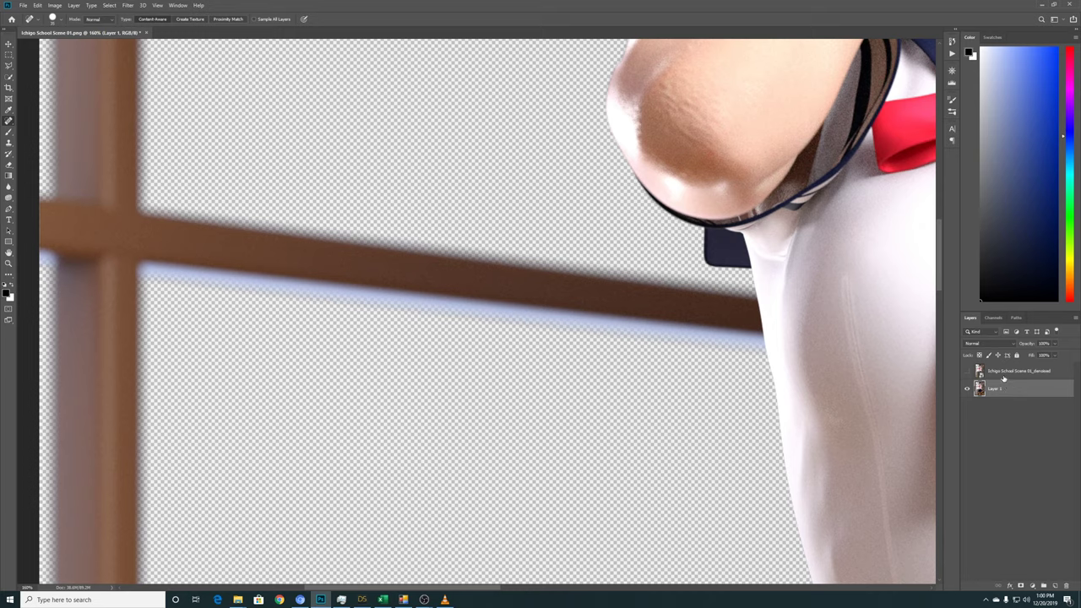
left_click(1003, 376)
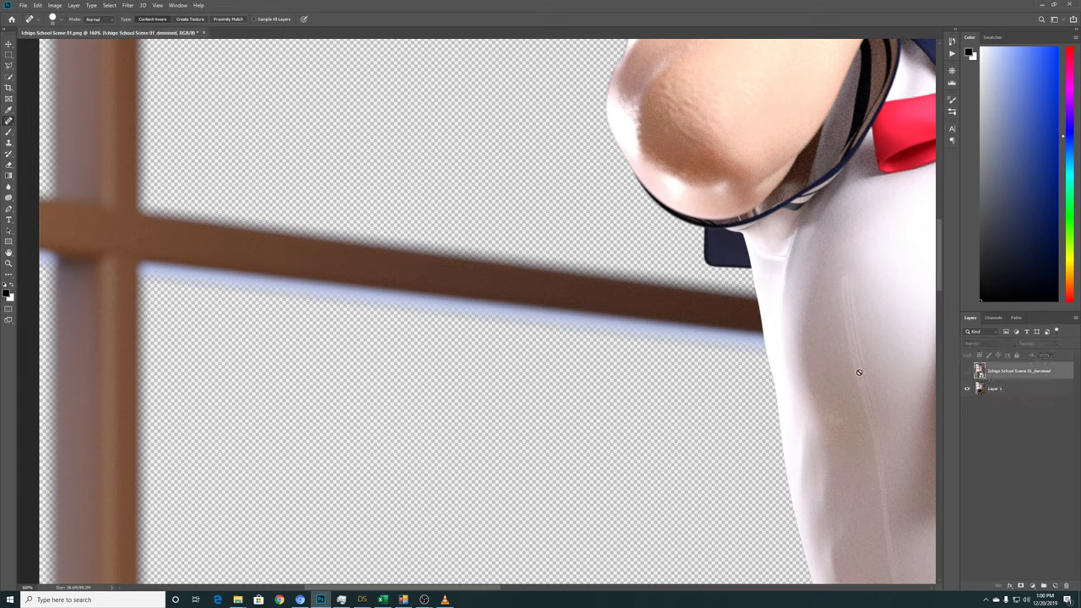
left_click(967, 373)
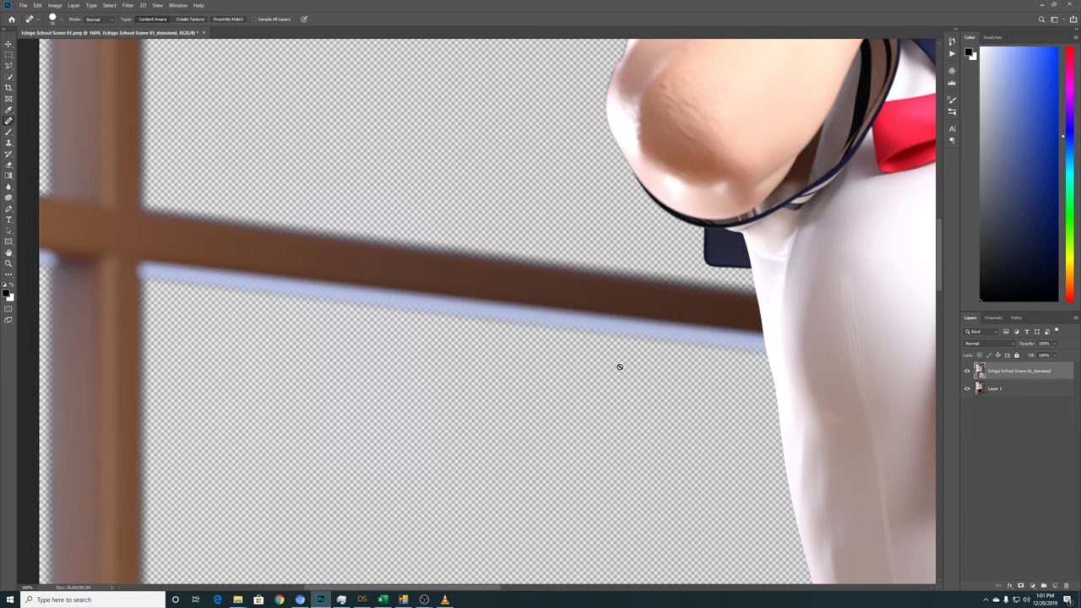
Zoom out through 40% and 30% to 20% so the whole image fits.
scroll(940, 278, "up", 1)
mouse_move(941, 277)
left_mouse_down()
mouse_move(943, 207)
mouse_move(948, 338)
mouse_move(958, 271)
mouse_move(953, 281)
left_mouse_up()
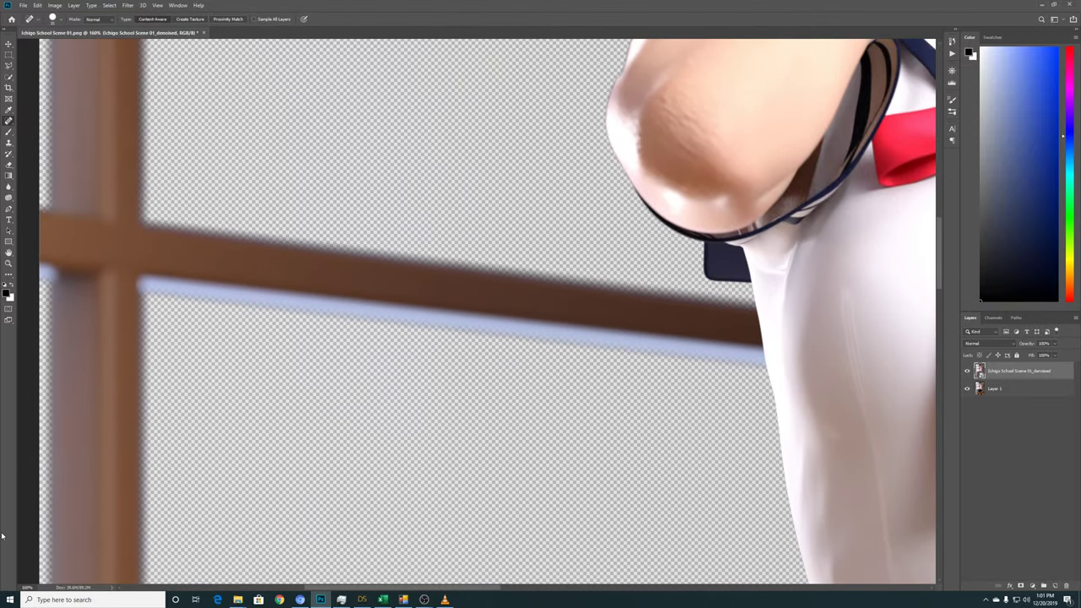
left_click(28, 587)
type("40")
key("Return")
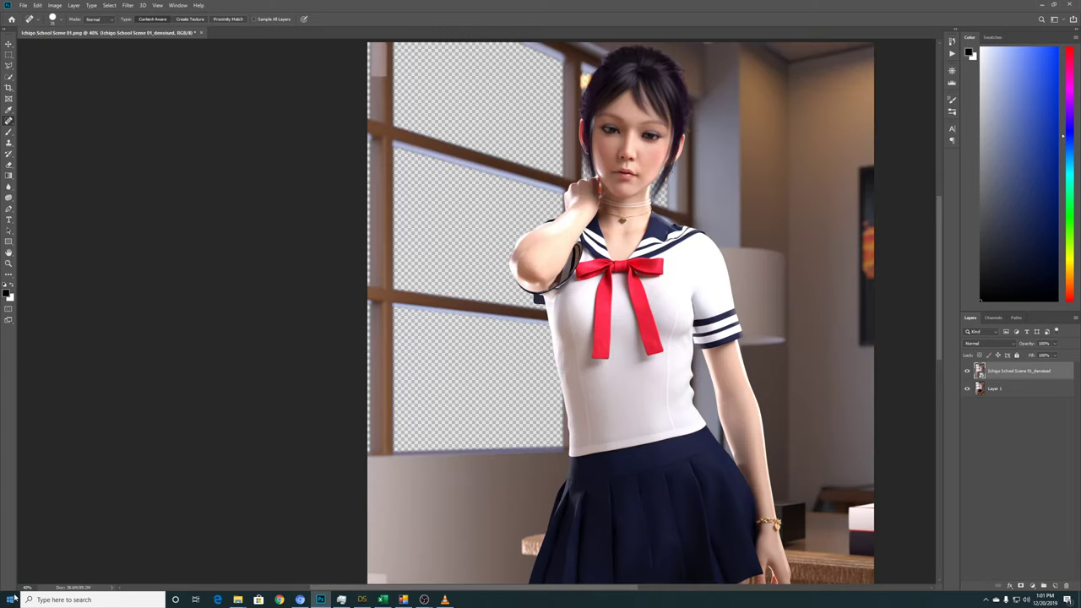
left_click(26, 587)
type("30")
key("Return")
scroll(249, 465, "down", 5)
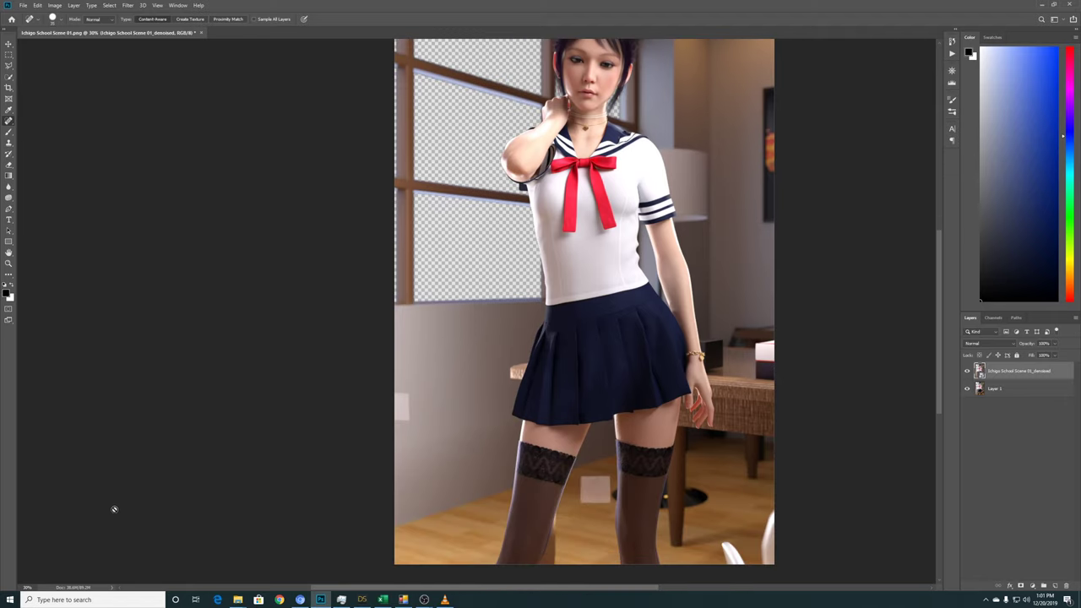
left_click(26, 587)
type("20")
key("Return")
In Daz Video Assets 24 > Final, select the Ichigo School Final v1.00 image.
mouse_move(238, 597)
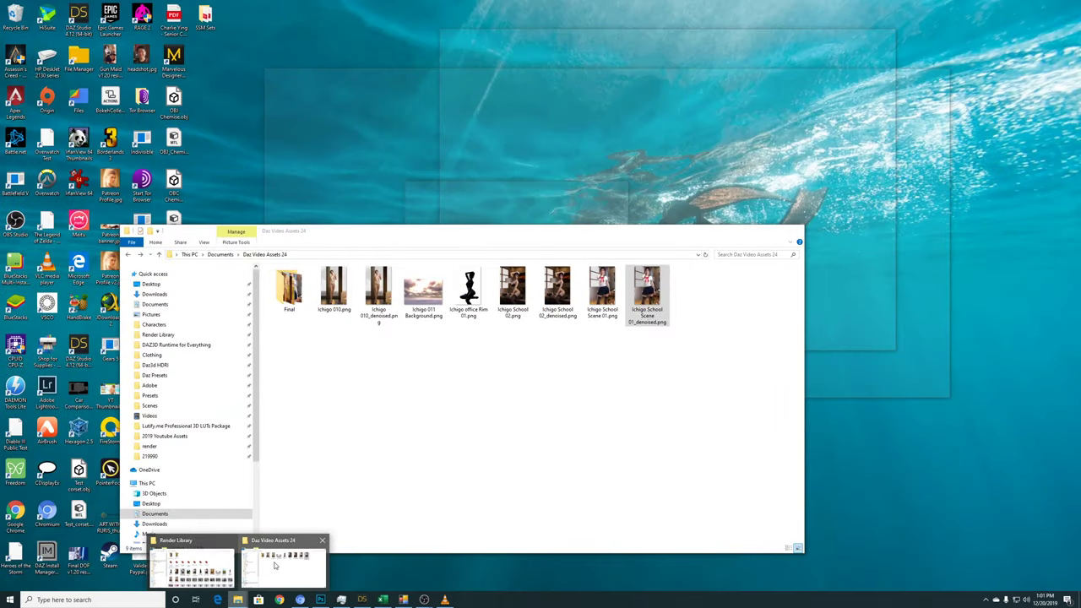
left_click(274, 567)
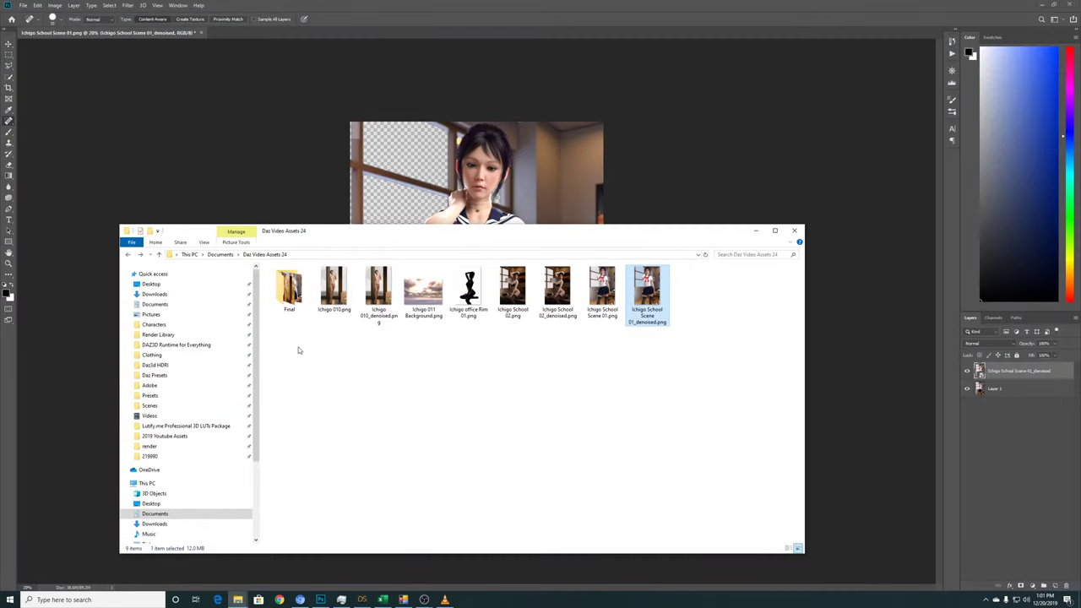
double_click(298, 305)
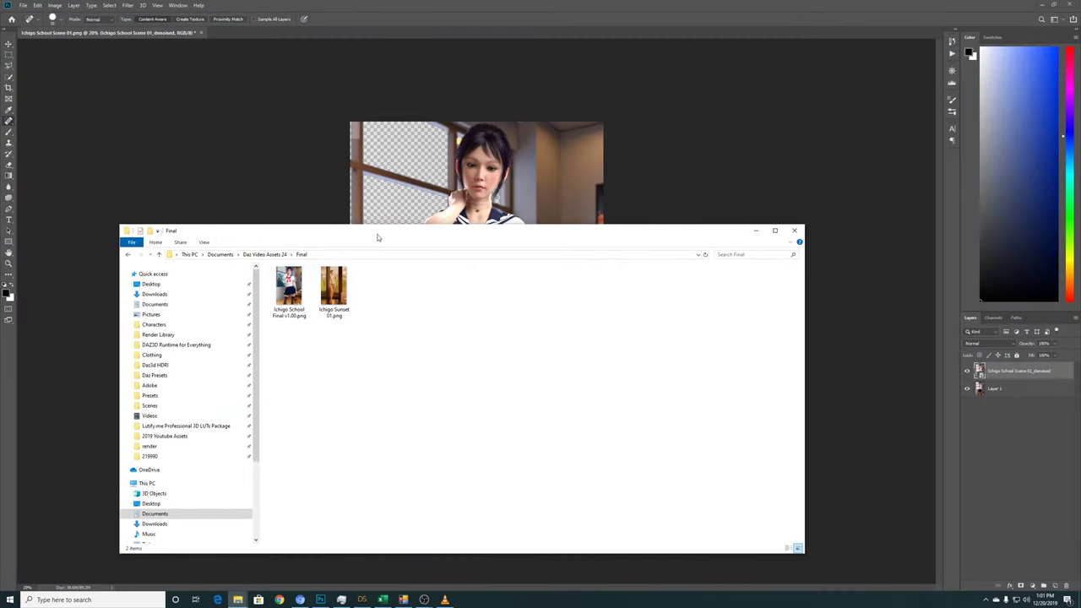
left_click_drag(377, 238, 464, 321)
left_click(379, 374)
Place Ichigo School Final v1.00.png onto the canvas as a new top layer and commit it.
left_click(419, 227)
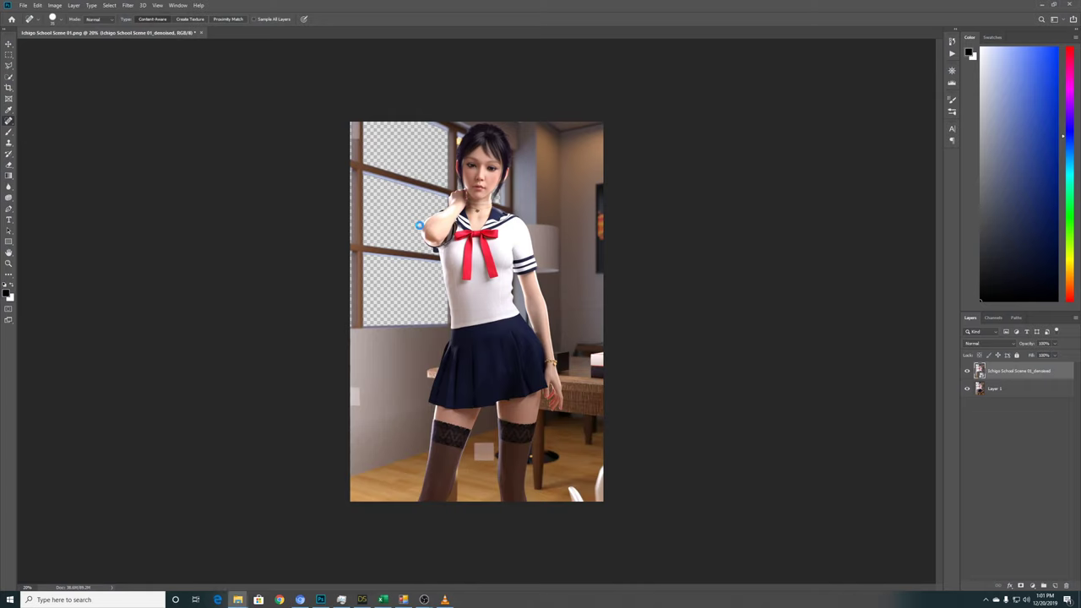
left_click_drag(419, 226, 498, 256)
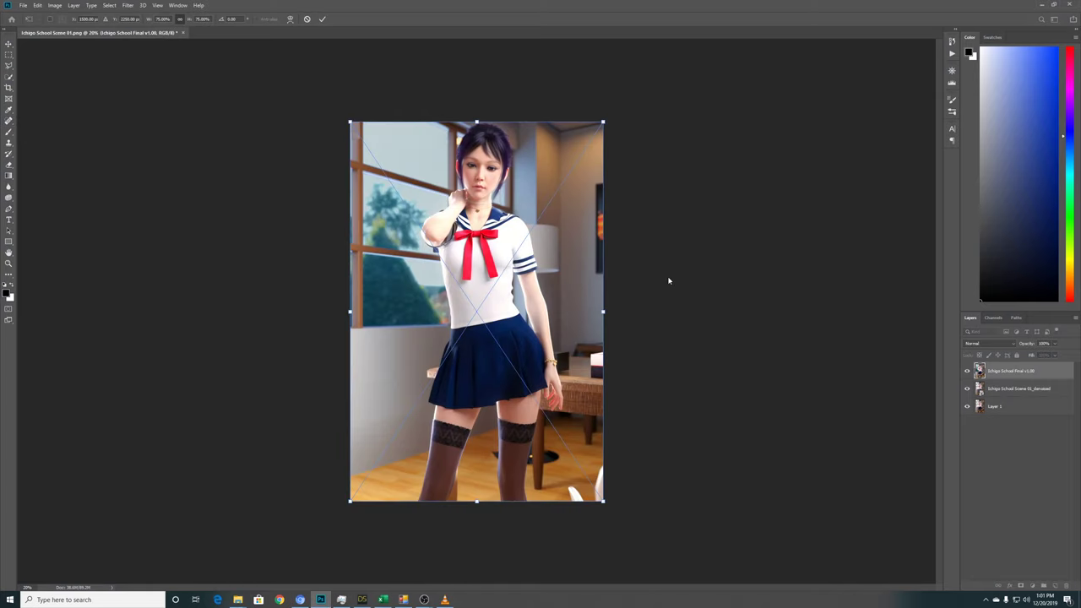
key("Return")
key("j")
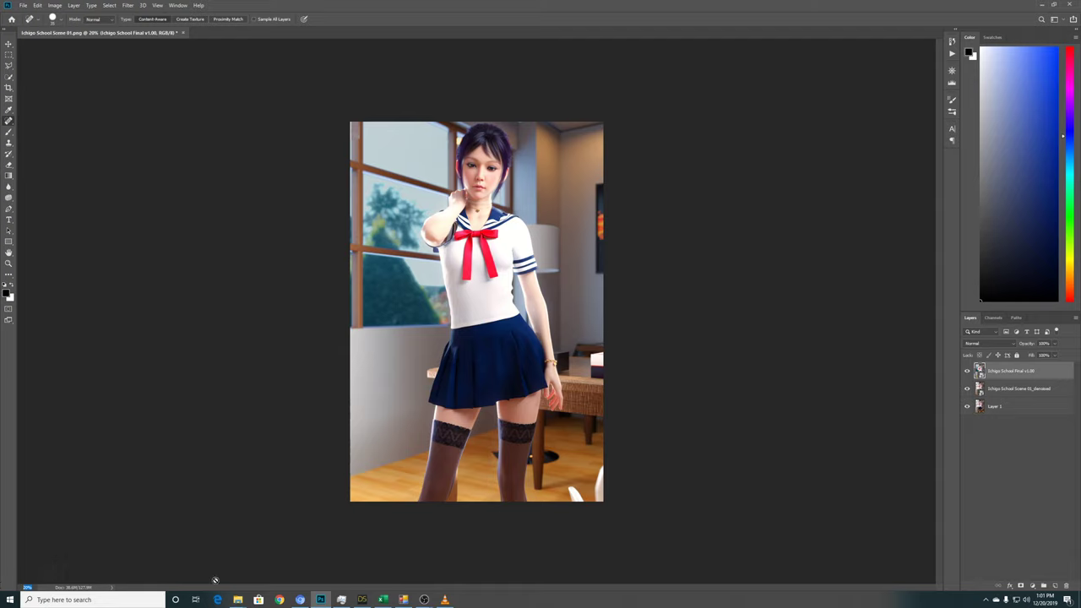
Zoom to 100% and scroll through the new layer to inspect its details.
key("ctrl+1")
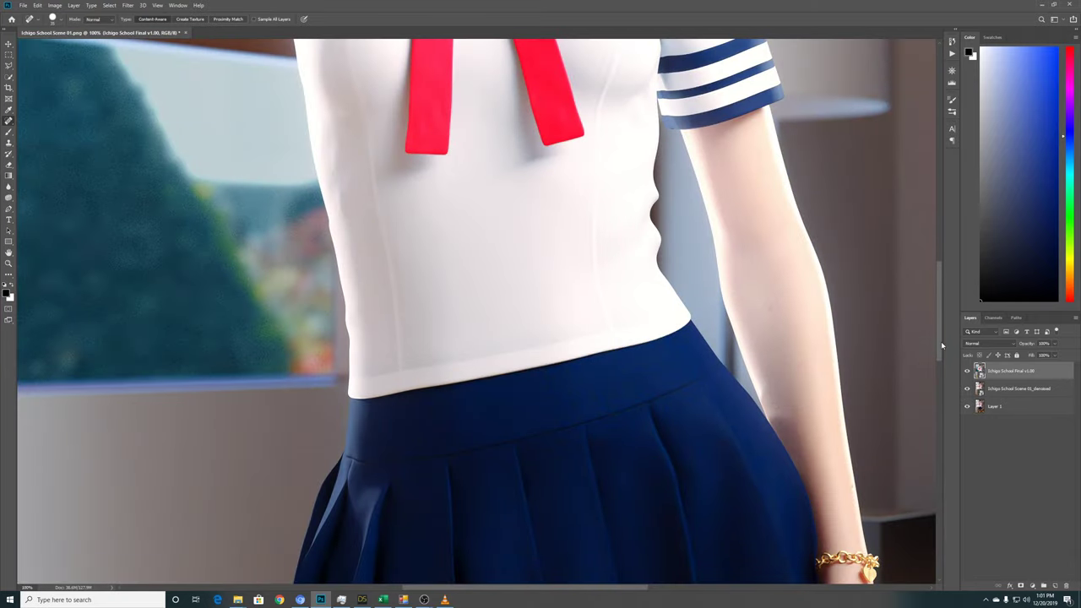
left_click_drag(942, 353, 942, 470)
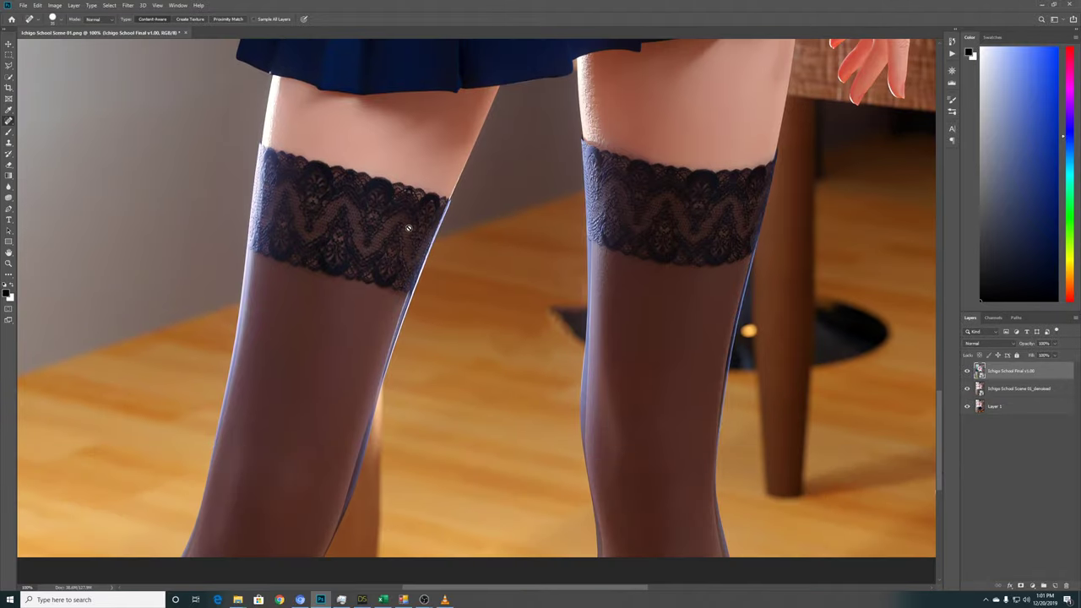
left_click_drag(941, 406, 961, 167)
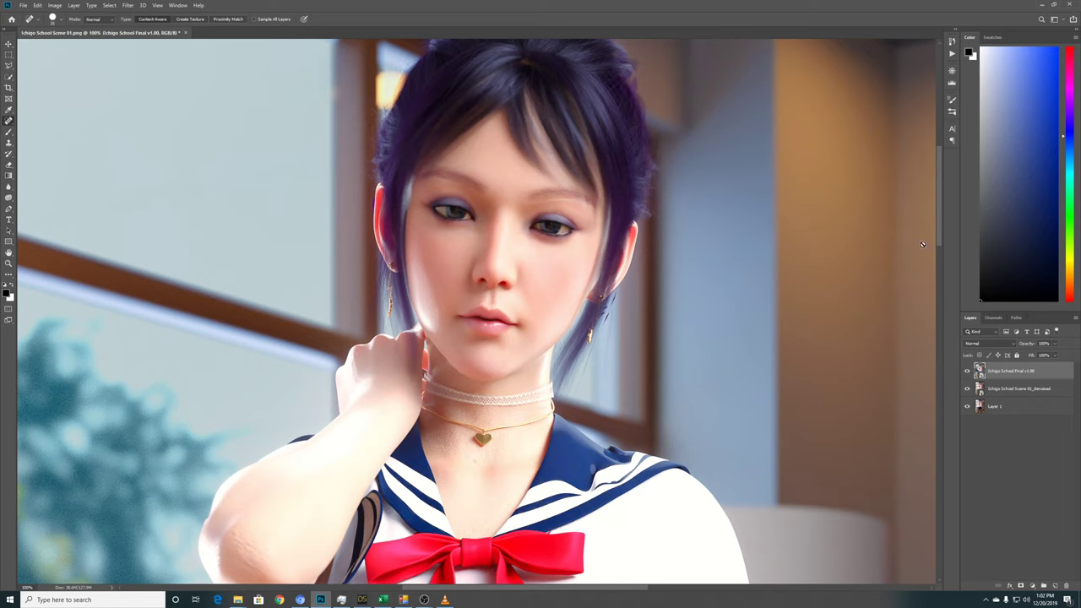
mouse_move(940, 233)
left_mouse_down()
mouse_move(932, 307)
mouse_move(933, 236)
left_mouse_up()
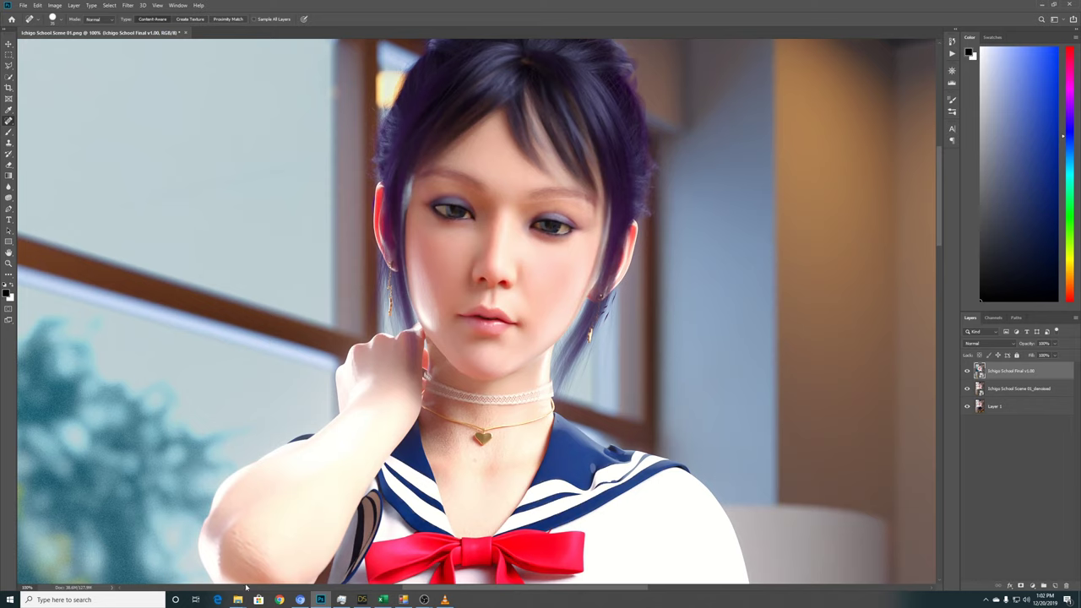
In Daz Video Assets 24, select Ichigo 010.png and Ichigo 010_denoised.png; set zoom to 20%.
left_click(263, 576)
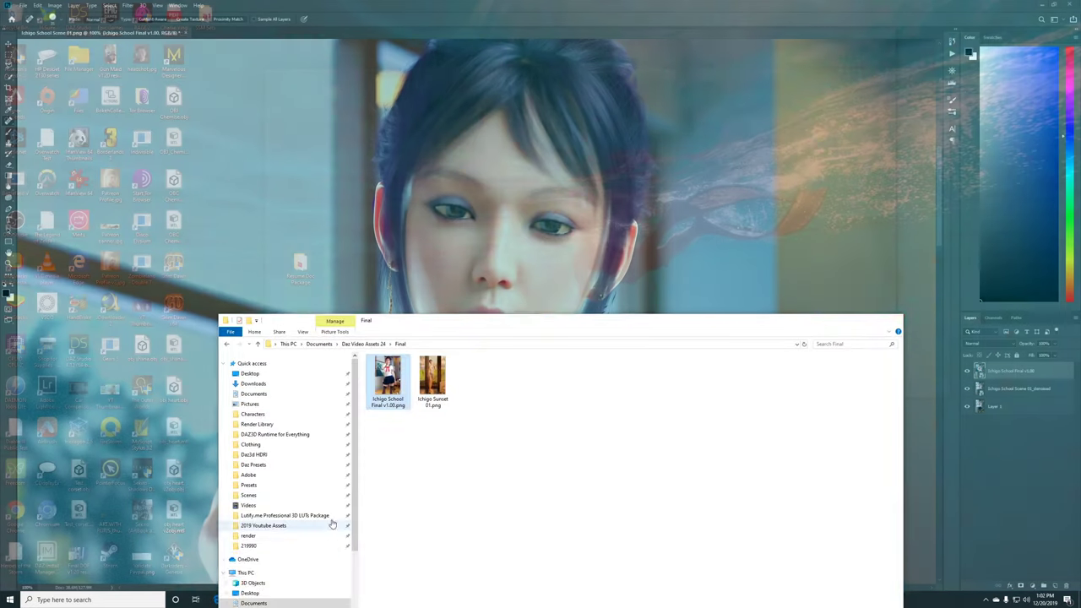
key("alt+Up")
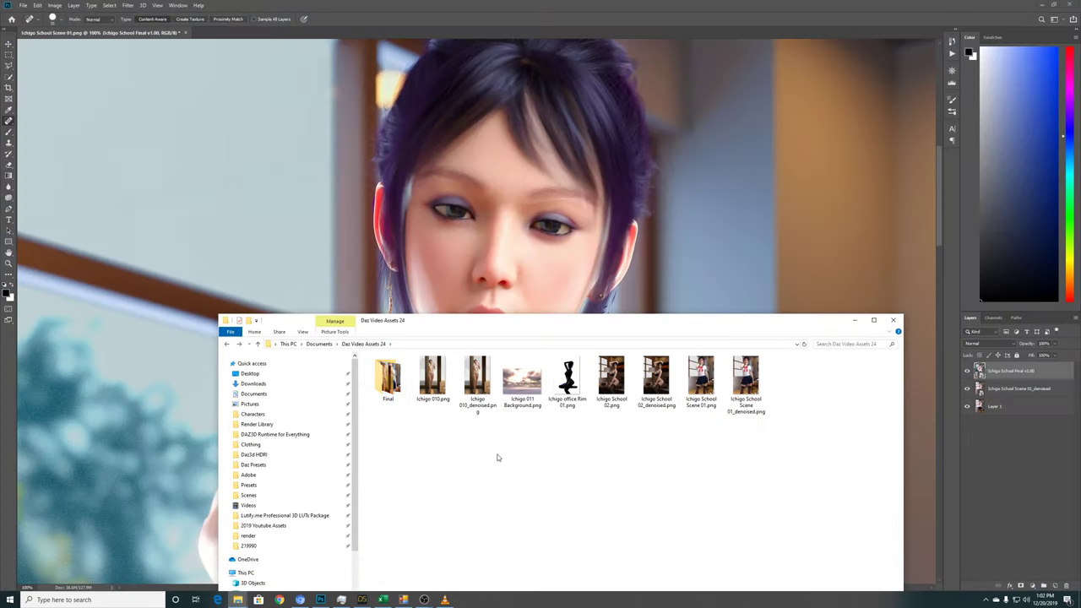
left_click_drag(490, 324, 539, 329)
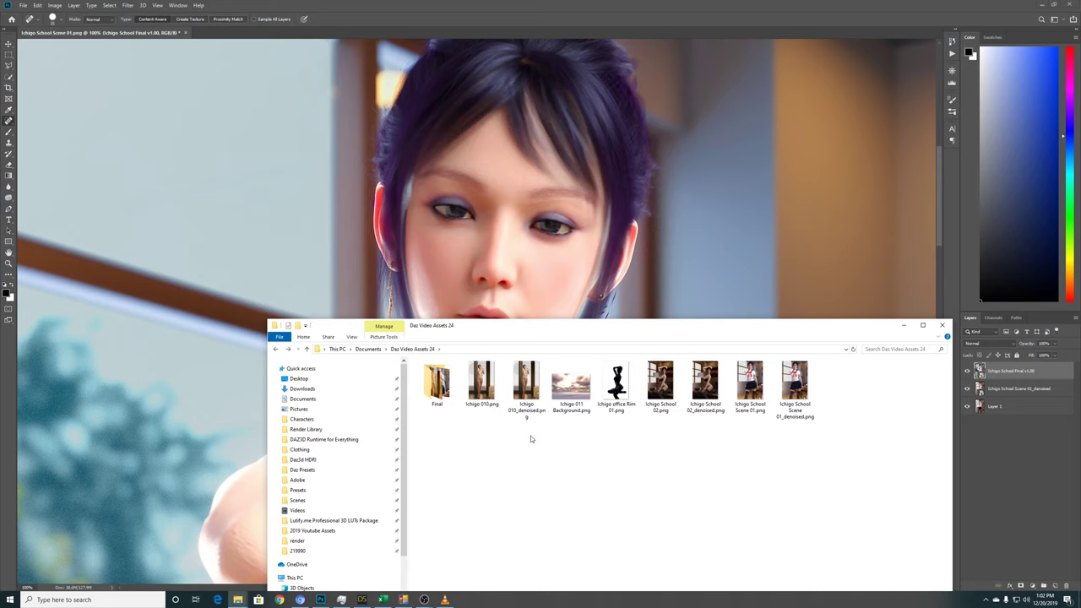
left_click_drag(532, 433, 472, 393)
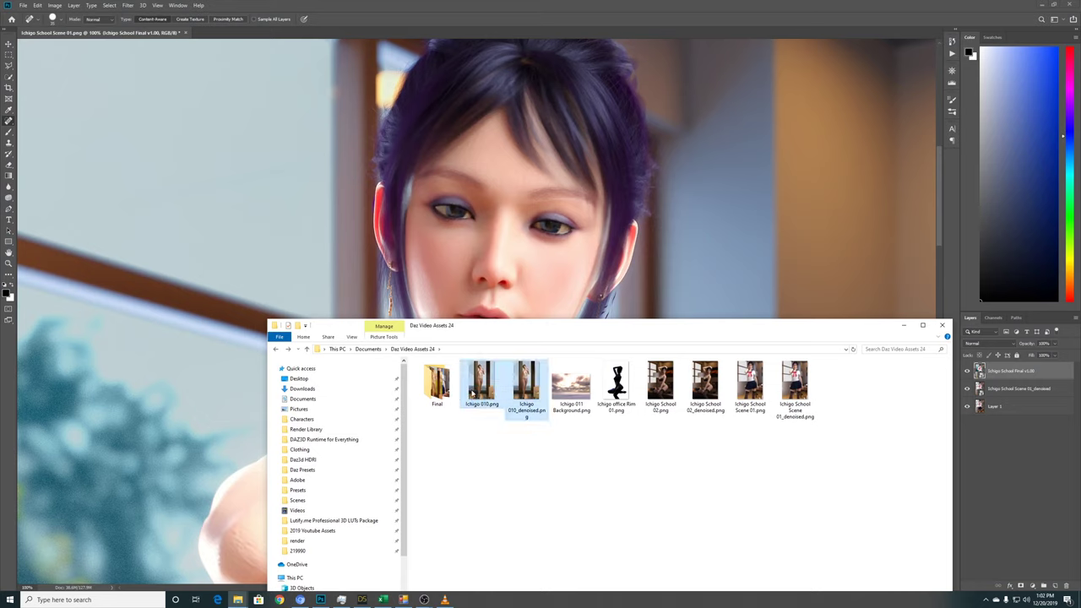
mouse_move(22, 576)
left_mouse_down()
mouse_move(26, 587)
mouse_move(37, 572)
left_mouse_up()
type("20")
key("Return")
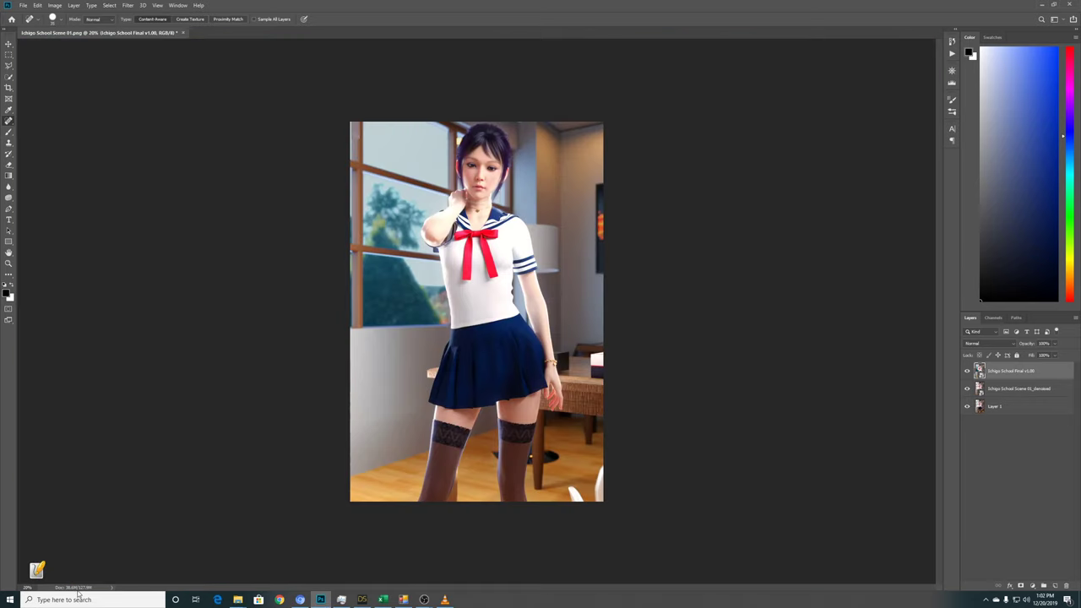
Place both Ichigo 010 images into the document and commit each layer.
mouse_move(238, 600)
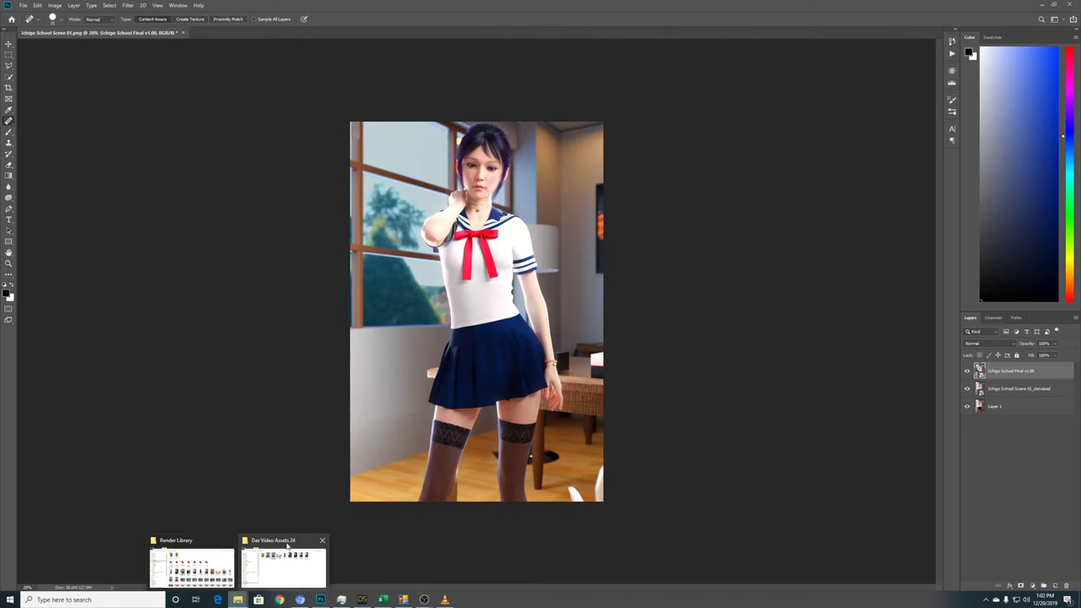
left_click(269, 556)
left_click_drag(536, 439, 469, 282)
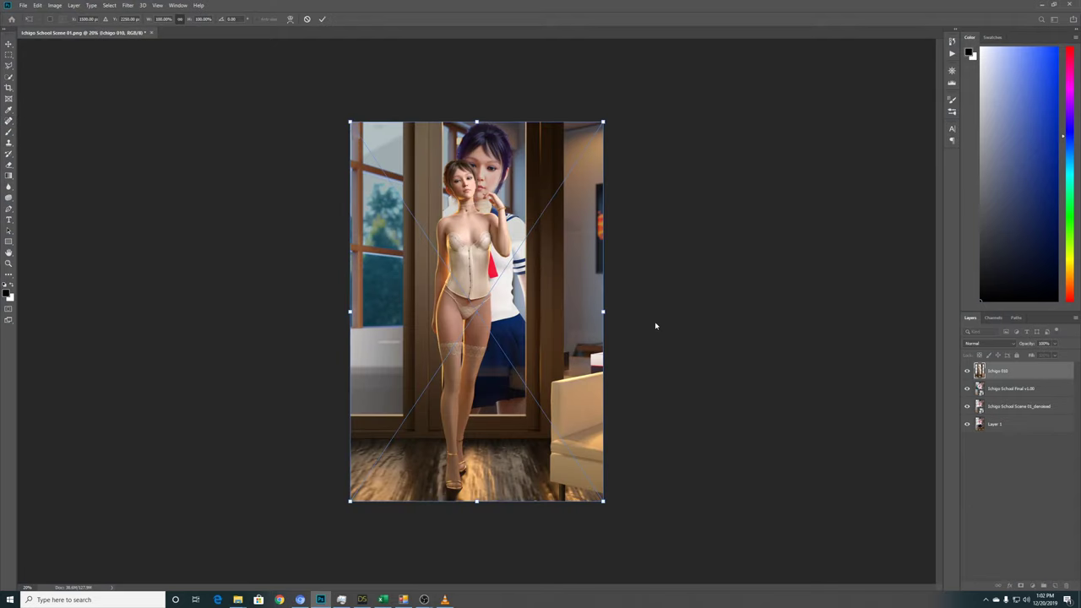
key("Return")
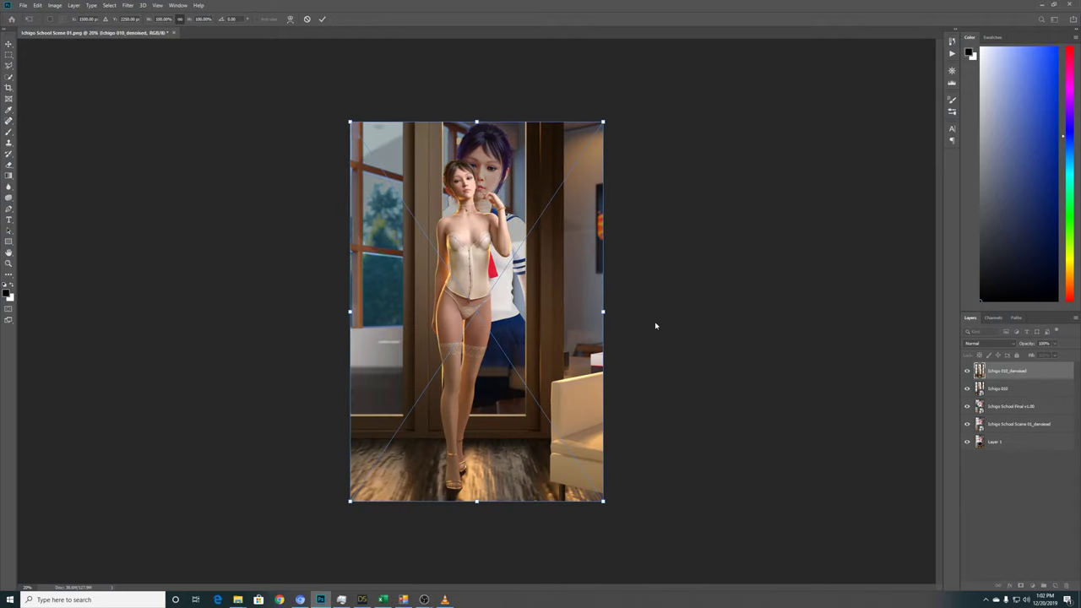
key("Return")
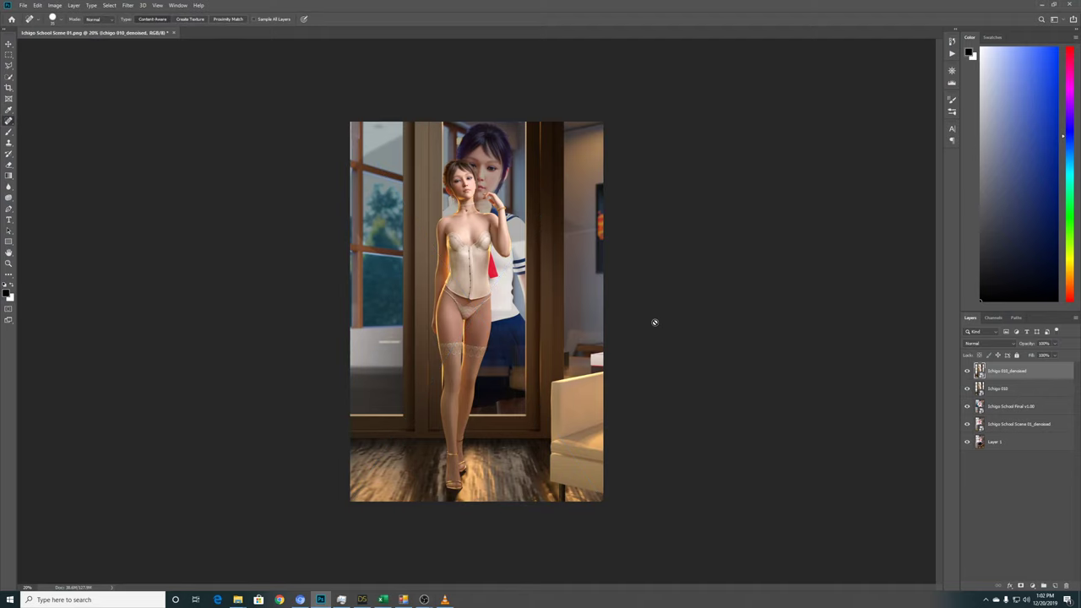
Delete the old layers from Ichigo School Final v1.00 down to Layer 1.
left_click(1016, 406)
left_click(1017, 443, "shift")
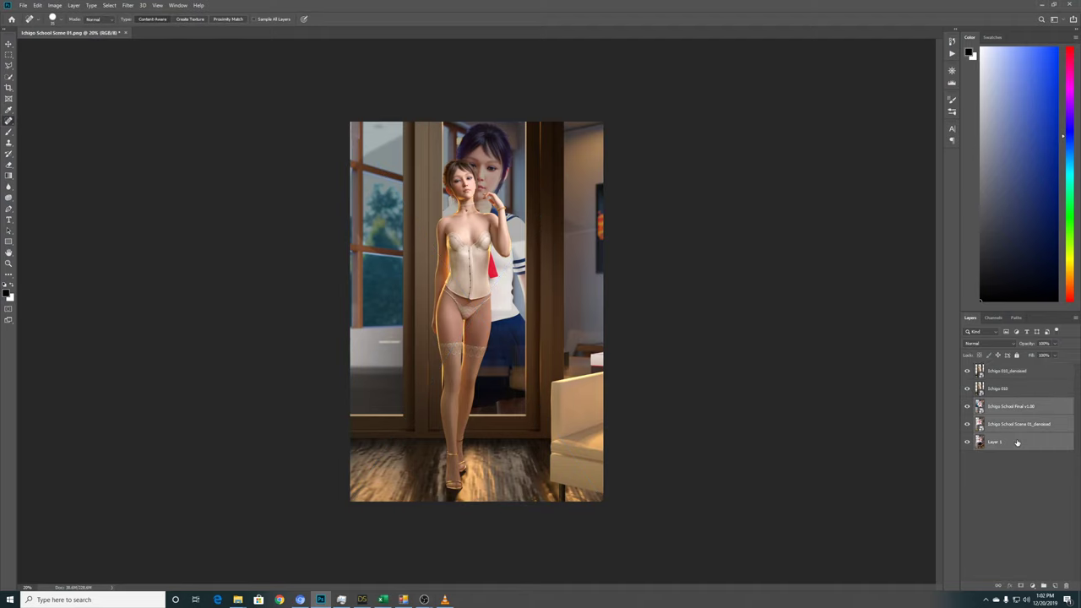
key("Delete")
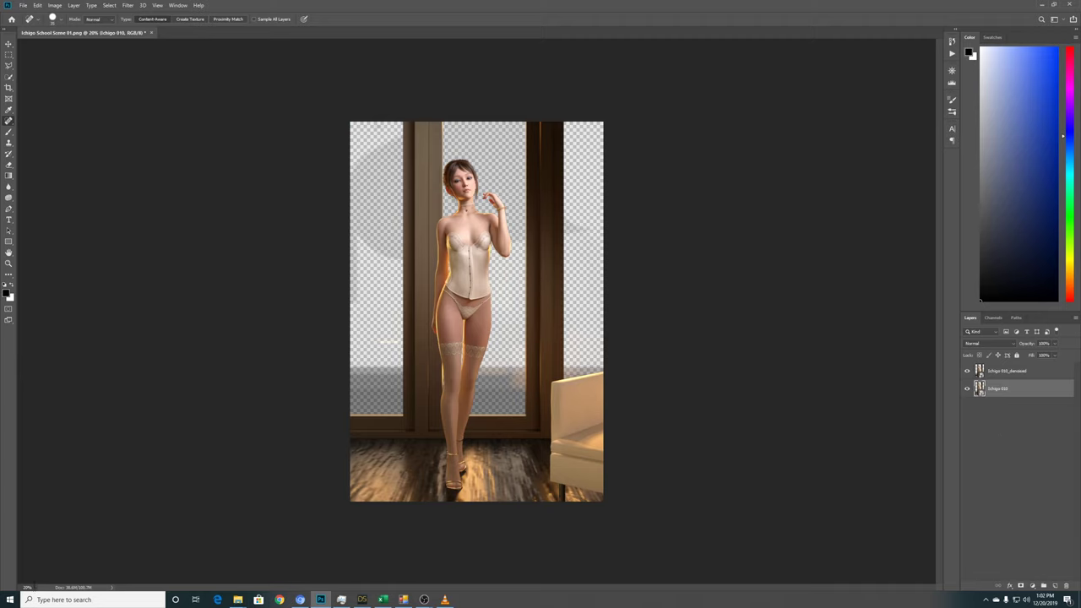
At 150%, toggle the Ichigo 010_denoised layer and inspect the torso, neck and face.
key("ctrl+plus")
key("ctrl+plus")
key("ctrl+plus")
key("ctrl+plus")
key("ctrl+plus")
key("ctrl+plus")
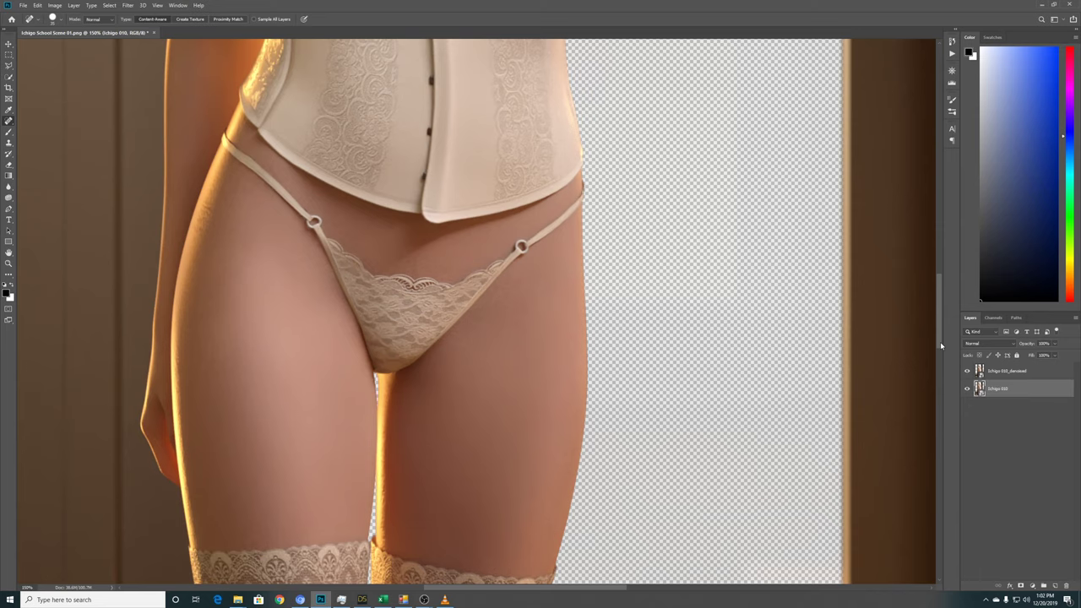
left_click_drag(940, 341, 921, 241)
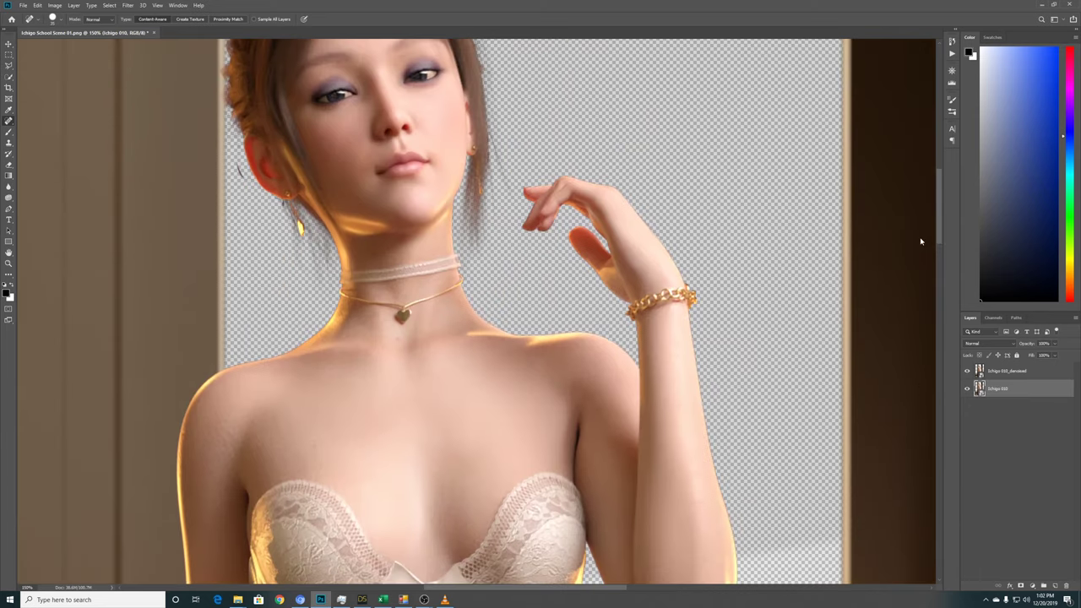
scroll(921, 241, "down", 3)
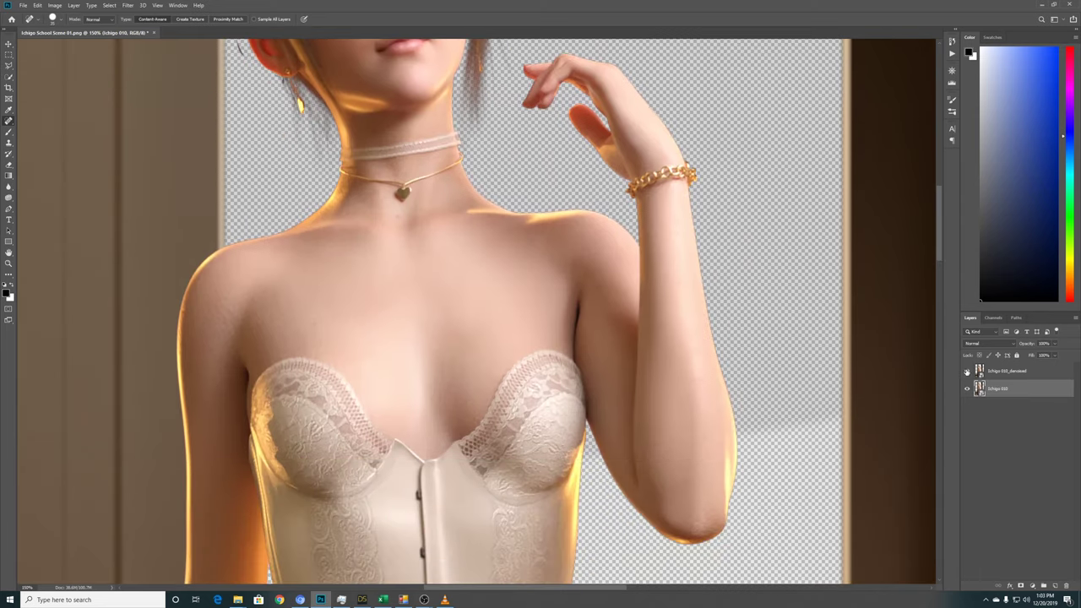
left_click(967, 371)
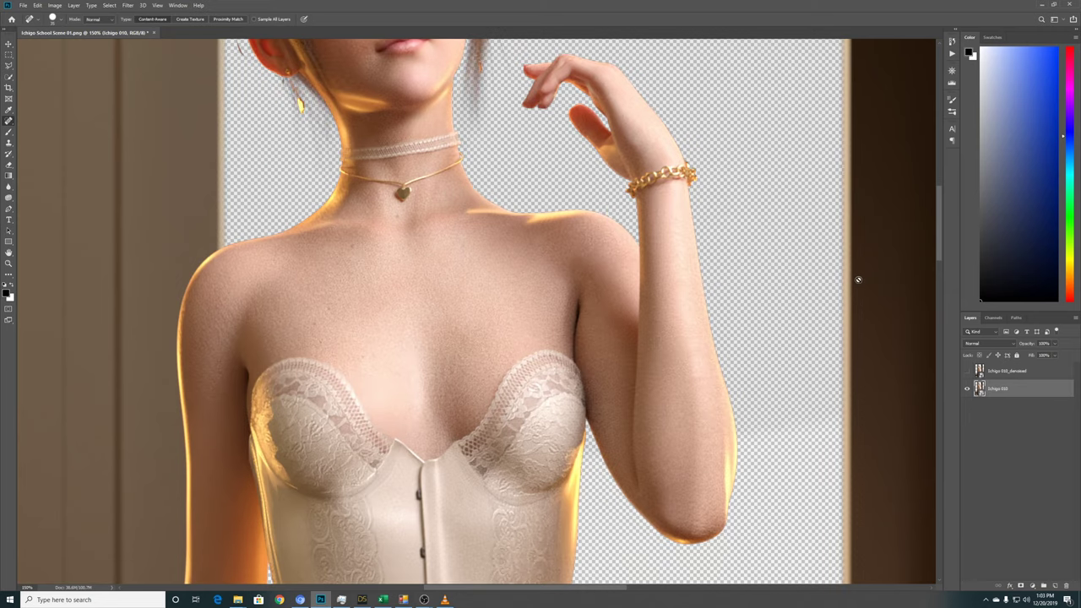
left_click_drag(937, 254, 965, 393)
left_click(967, 371)
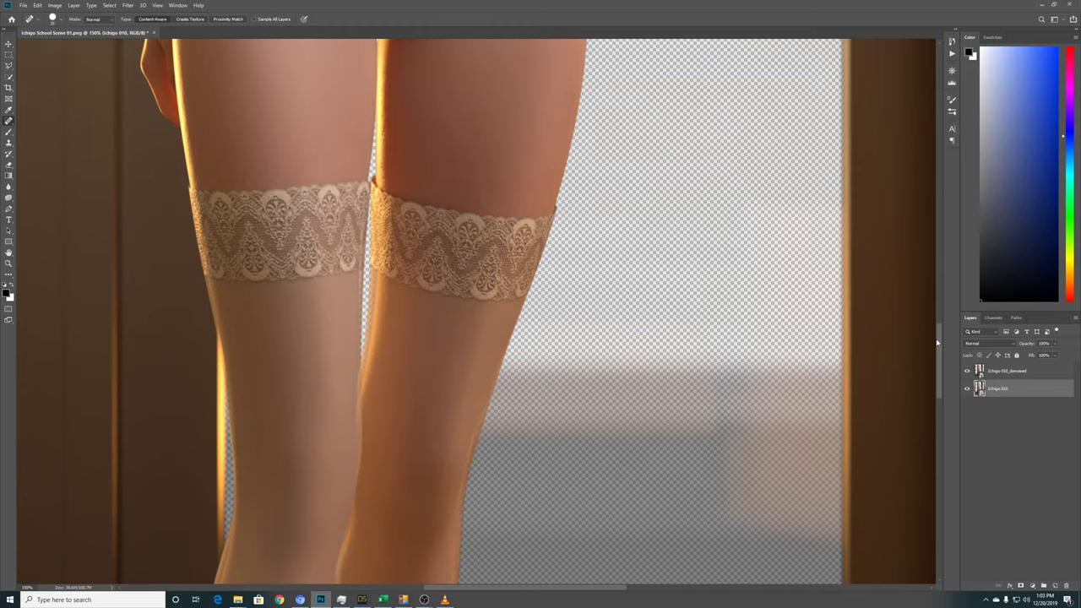
left_click_drag(936, 342, 942, 231)
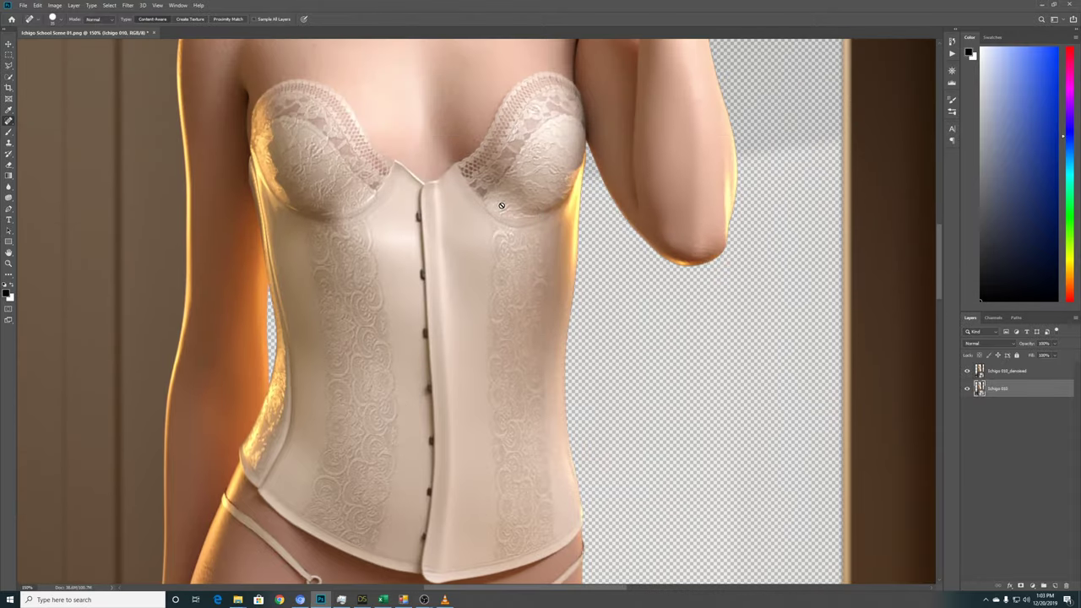
scroll(422, 262, "up", 3)
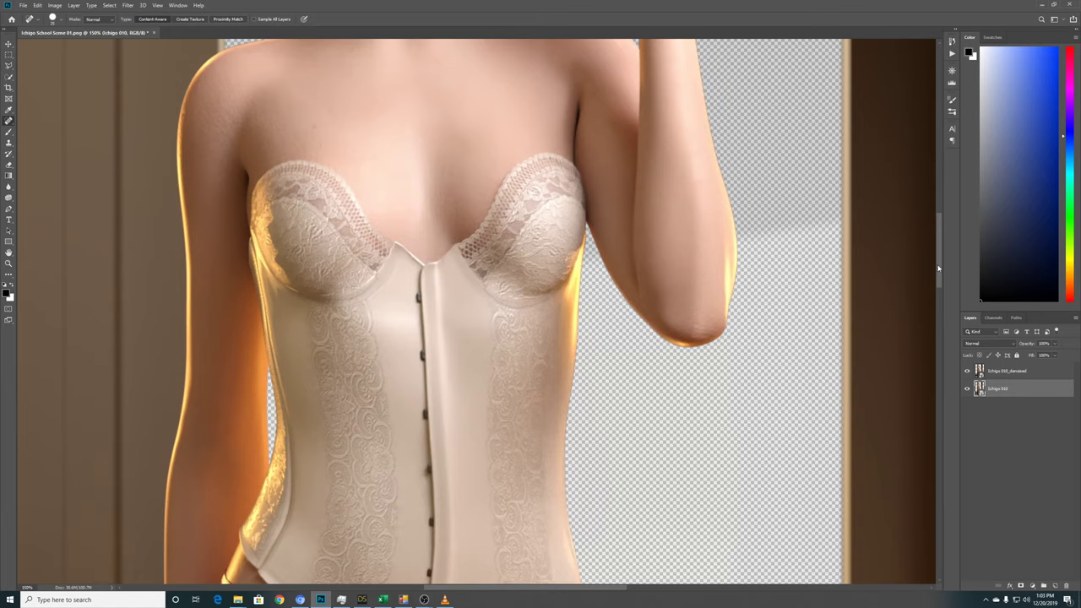
scroll(938, 268, "up", 3)
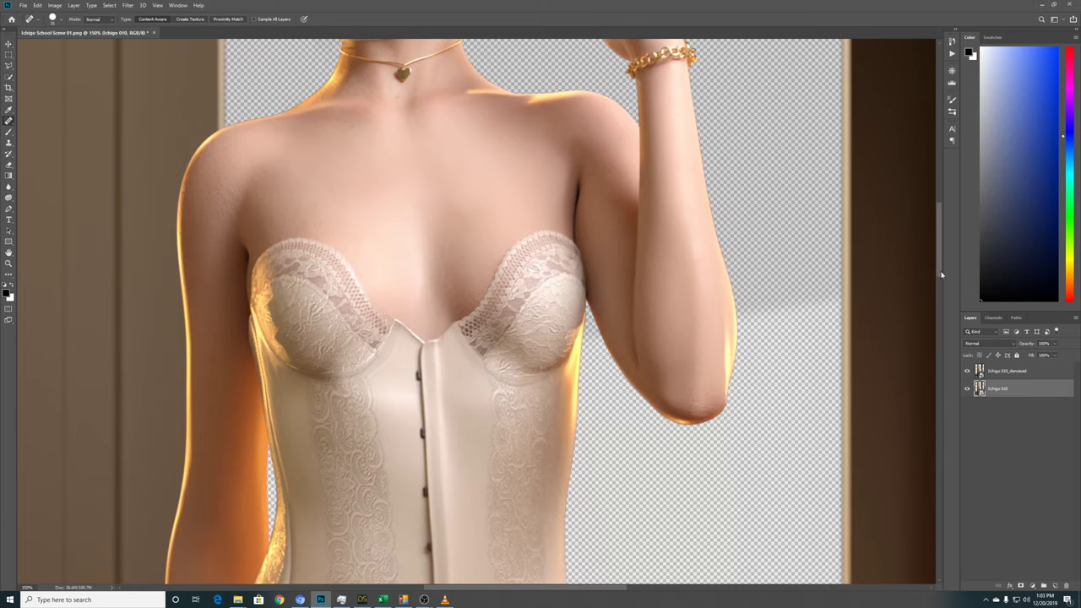
left_click_drag(942, 274, 695, 219)
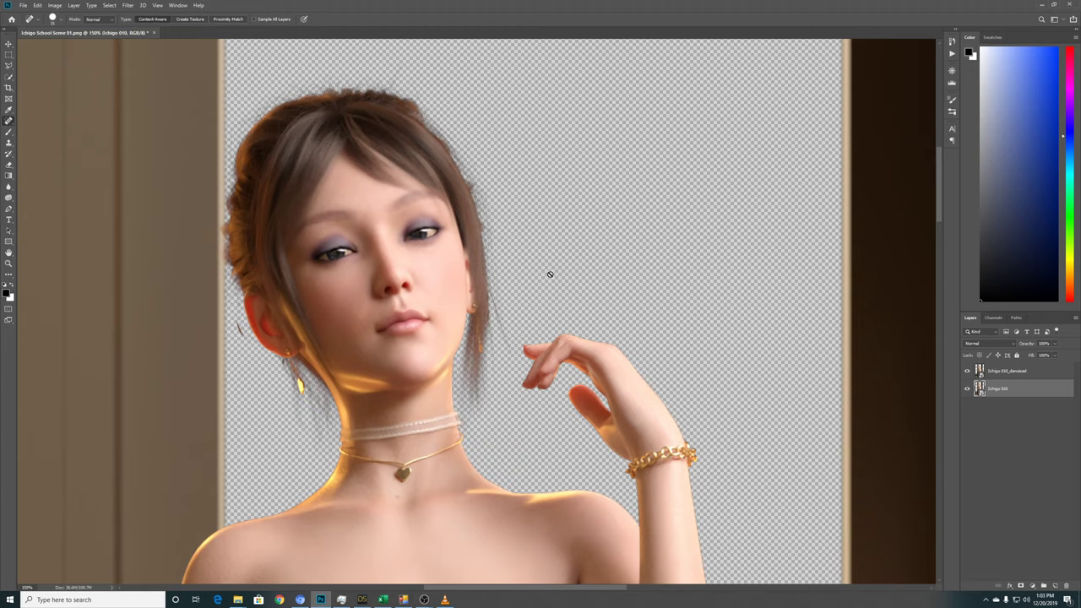
scroll(936, 211, "up", 1)
scroll(937, 211, "down", 5)
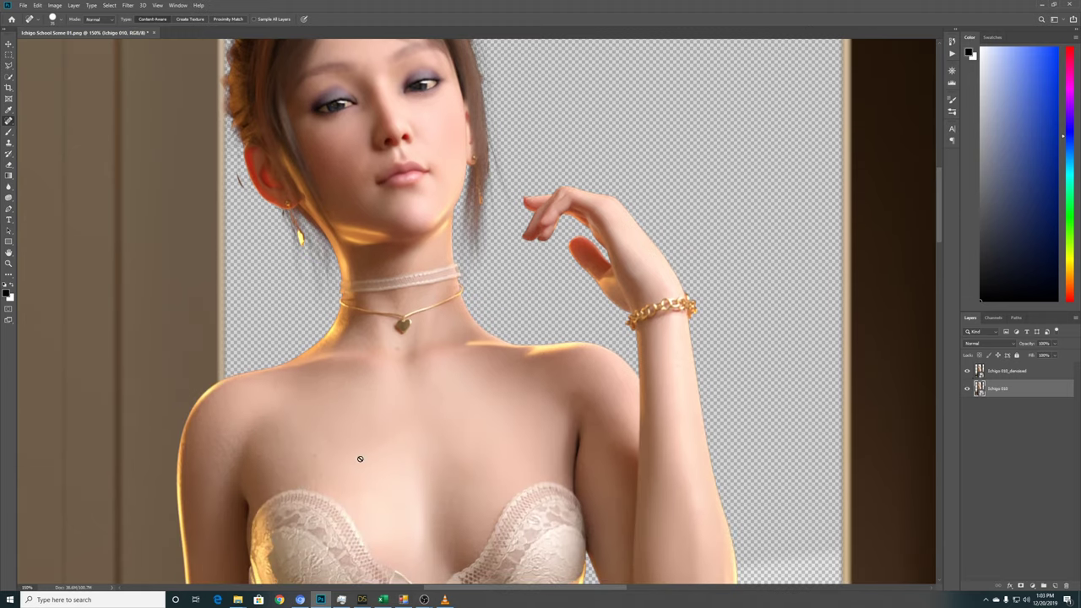
Zoom out to 20% and bring the Daz Video Assets 24 folder forward.
left_click(27, 586)
type("20")
key("Return")
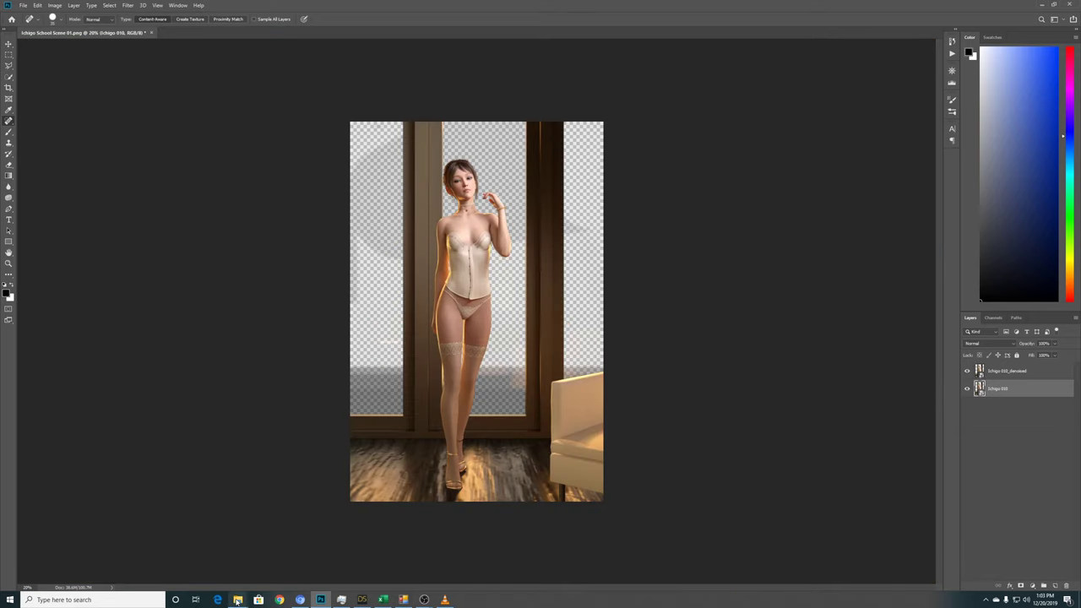
mouse_move(238, 600)
left_click(267, 562)
From the Final folder, place Ichigo Sunset 01.png as a new layer and commit it.
double_click(436, 380)
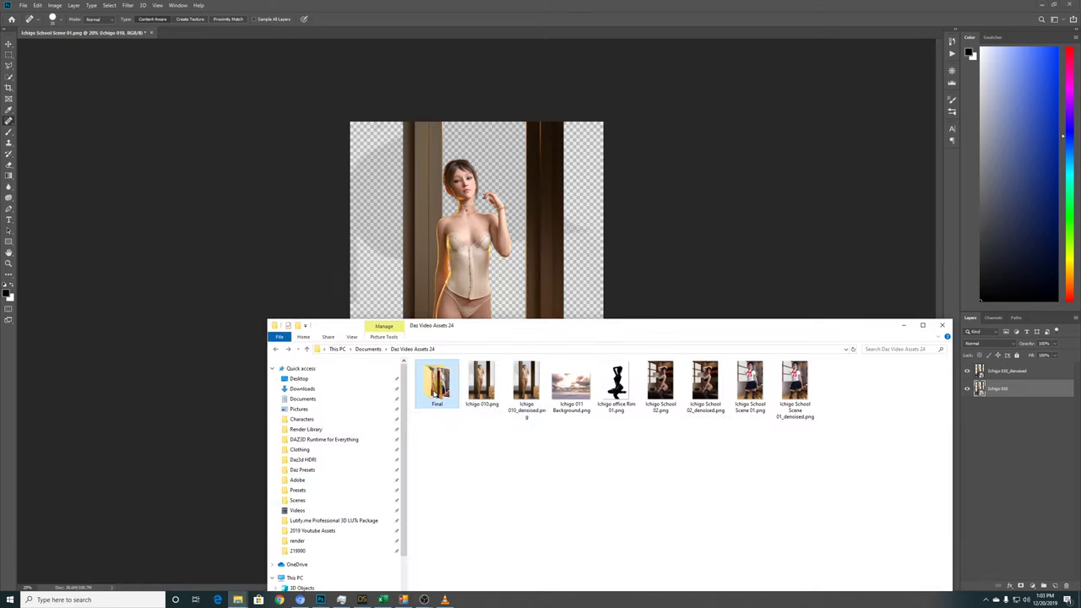
left_click_drag(482, 382, 506, 312)
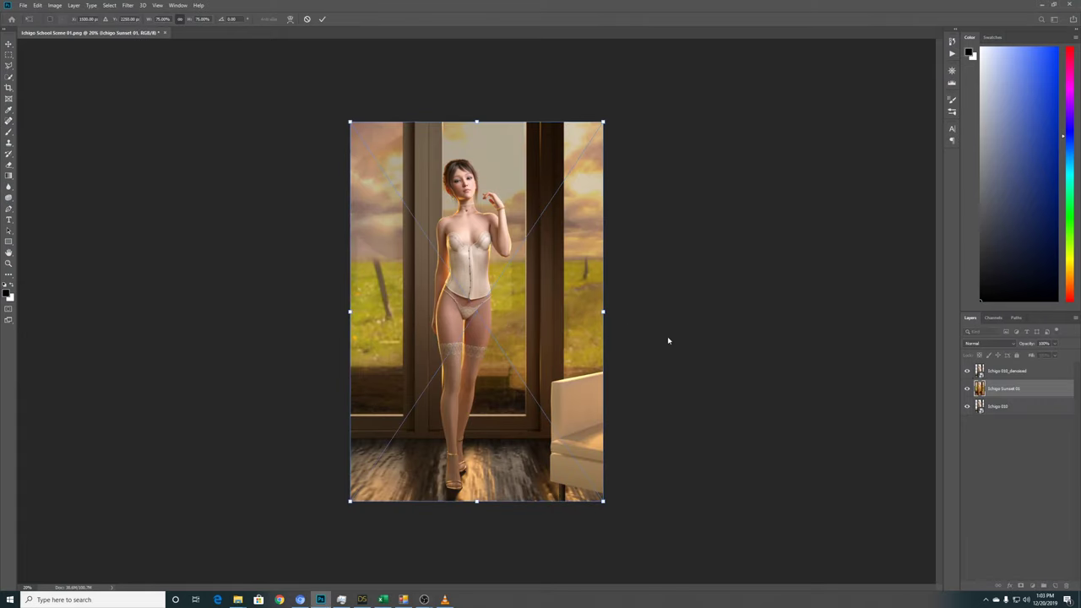
key("Return")
key("j")
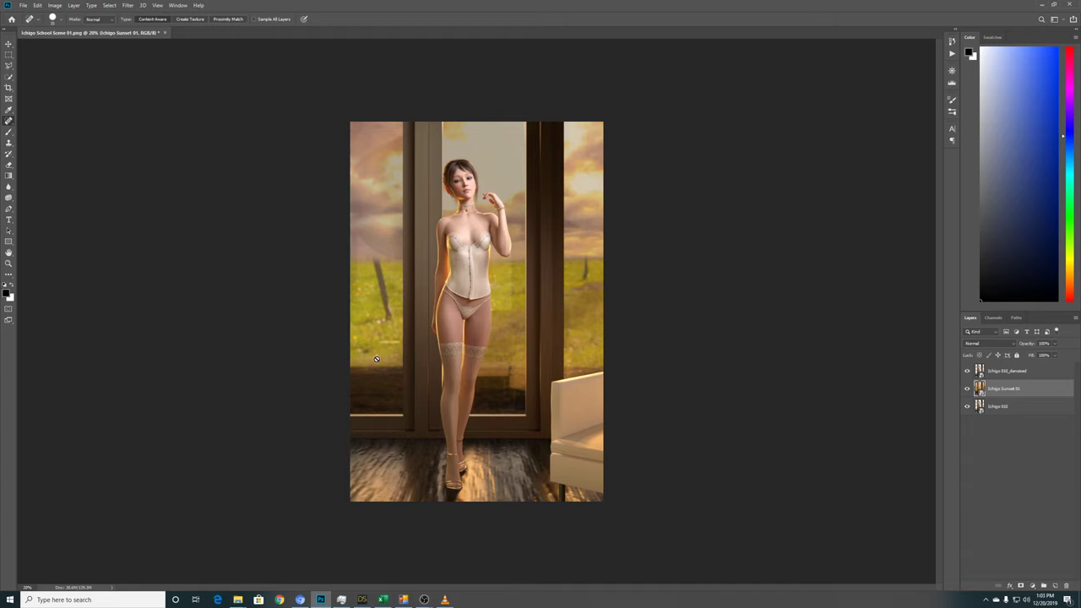
Check the sunset composite at 150% and 50%, then switch to DAZ Studio.
left_click(27, 587)
type("150")
key("Return")
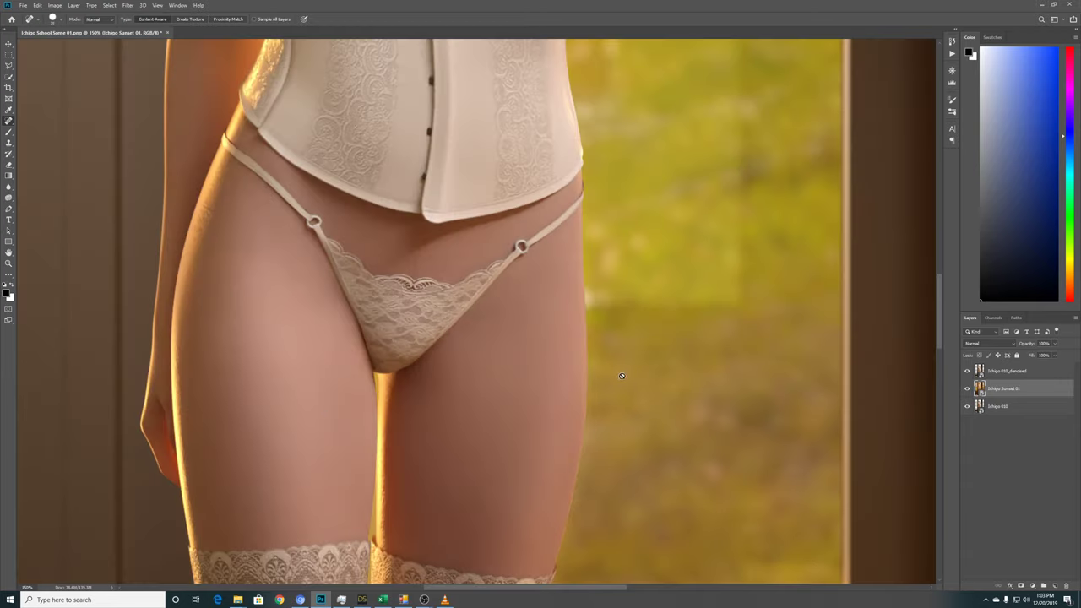
left_click_drag(937, 319, 940, 224)
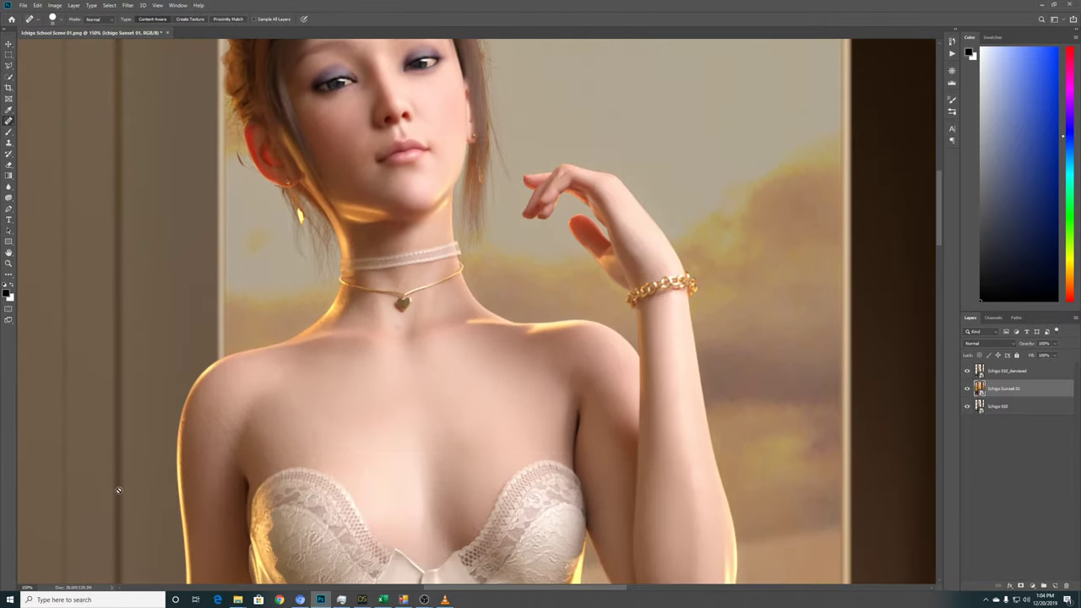
left_click(27, 587)
type("50")
key("Return")
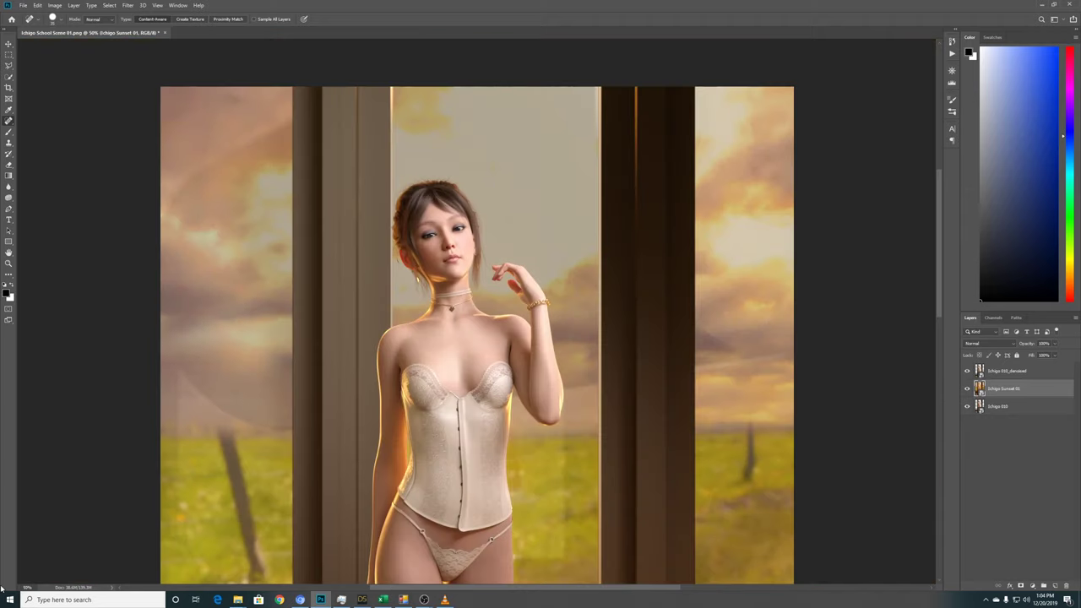
mouse_move(937, 282)
left_mouse_down()
mouse_move(946, 422)
mouse_move(956, 278)
left_mouse_up()
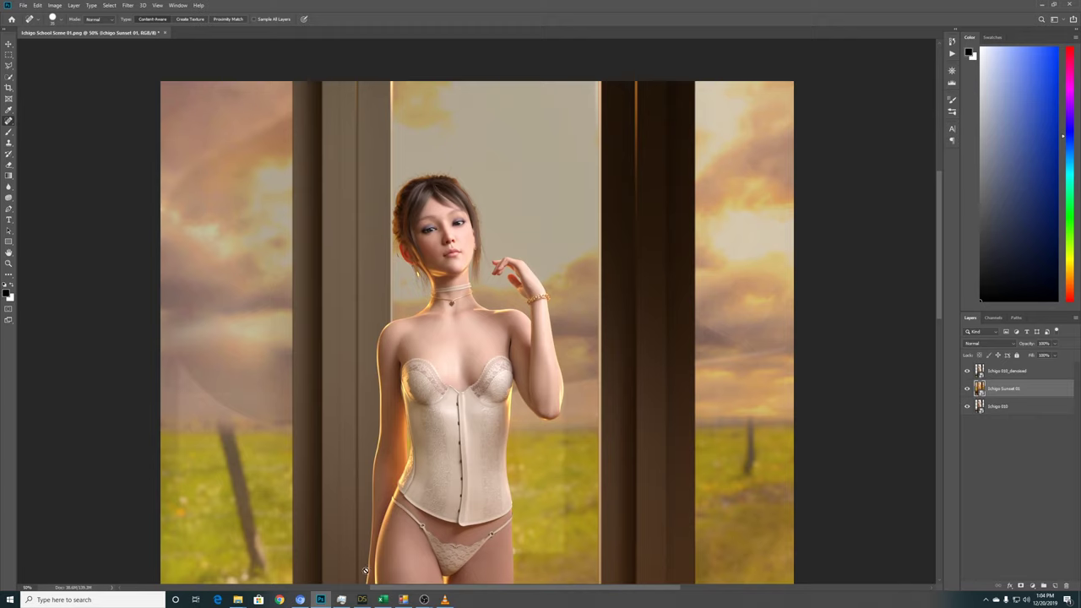
left_click(362, 600)
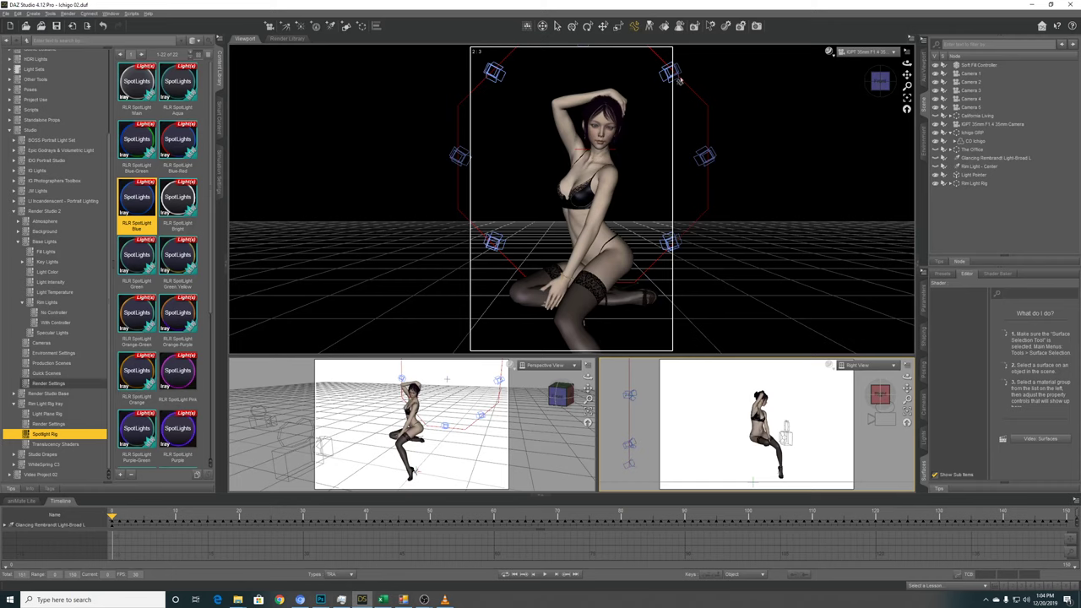
In Render Settings > Filtering, turn Post Denoiser Available on and edit Denoiser Start Iteration.
left_click(742, 26)
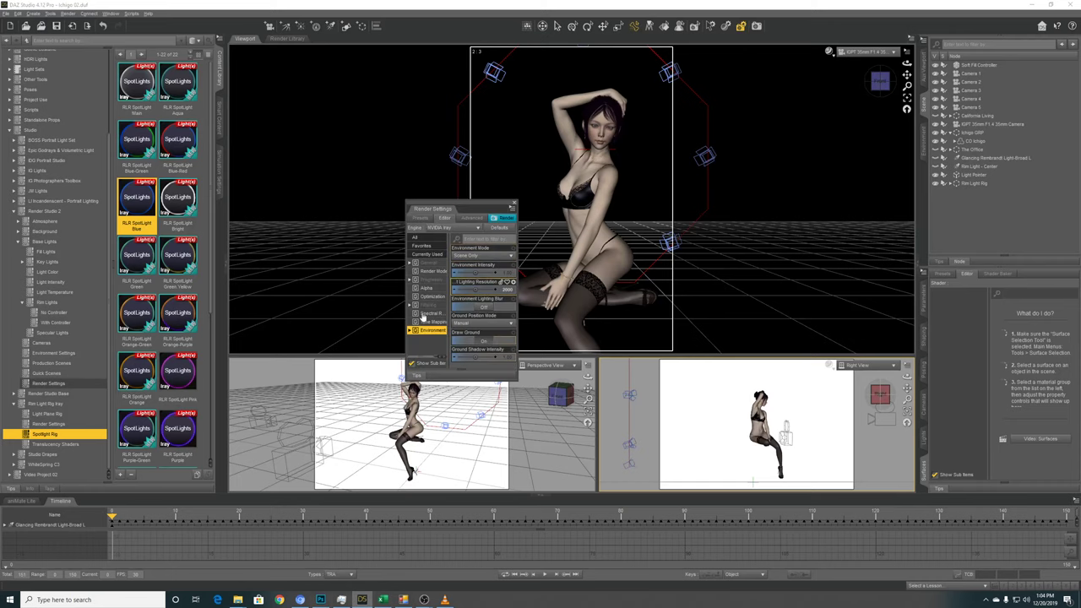
left_click(428, 307)
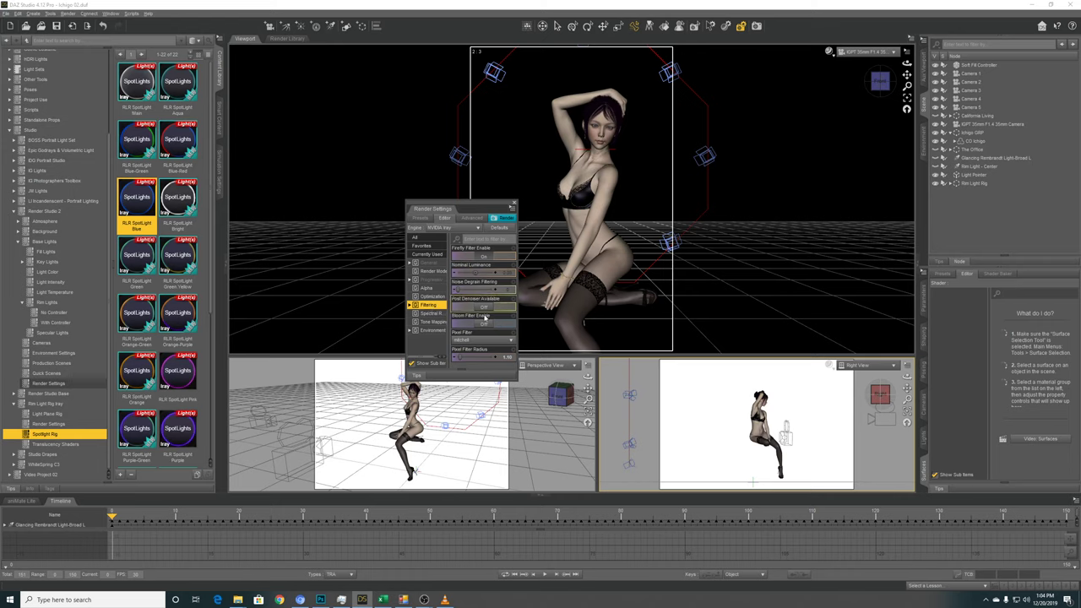
left_click(484, 307)
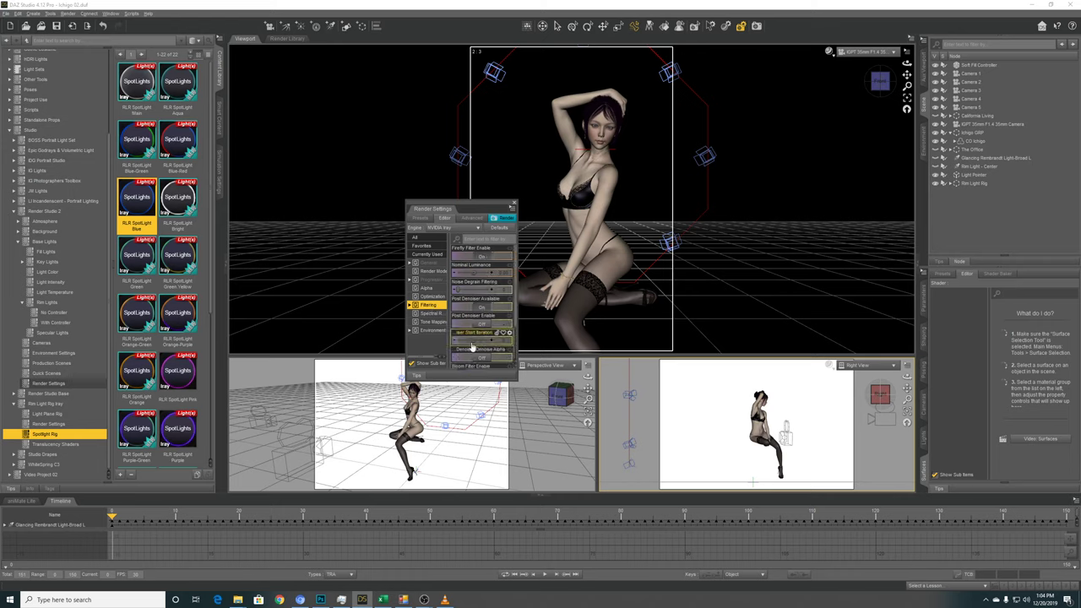
left_click(504, 341)
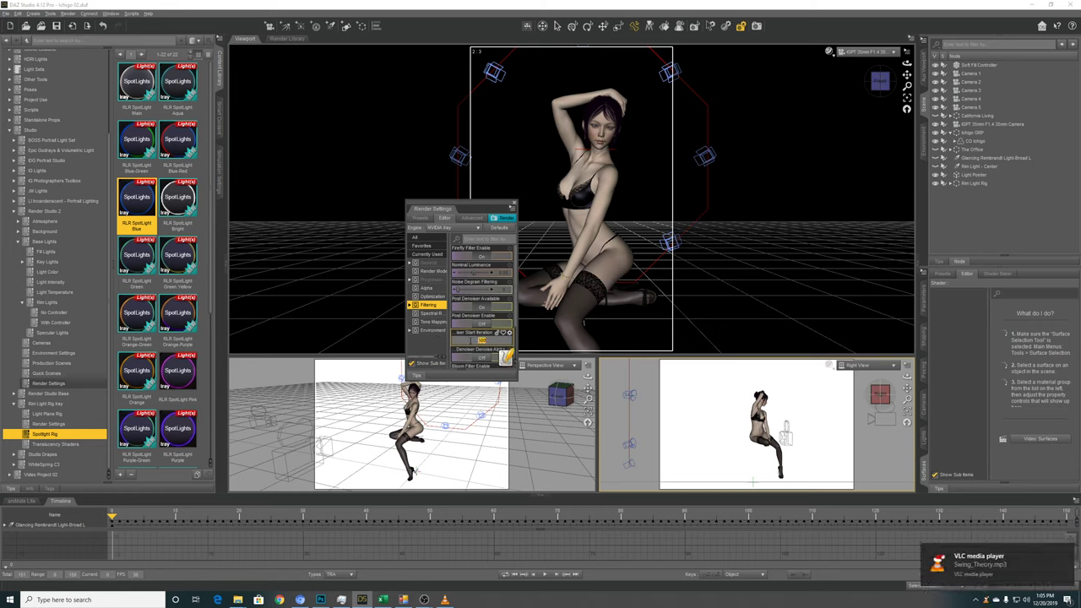
left_click(403, 600)
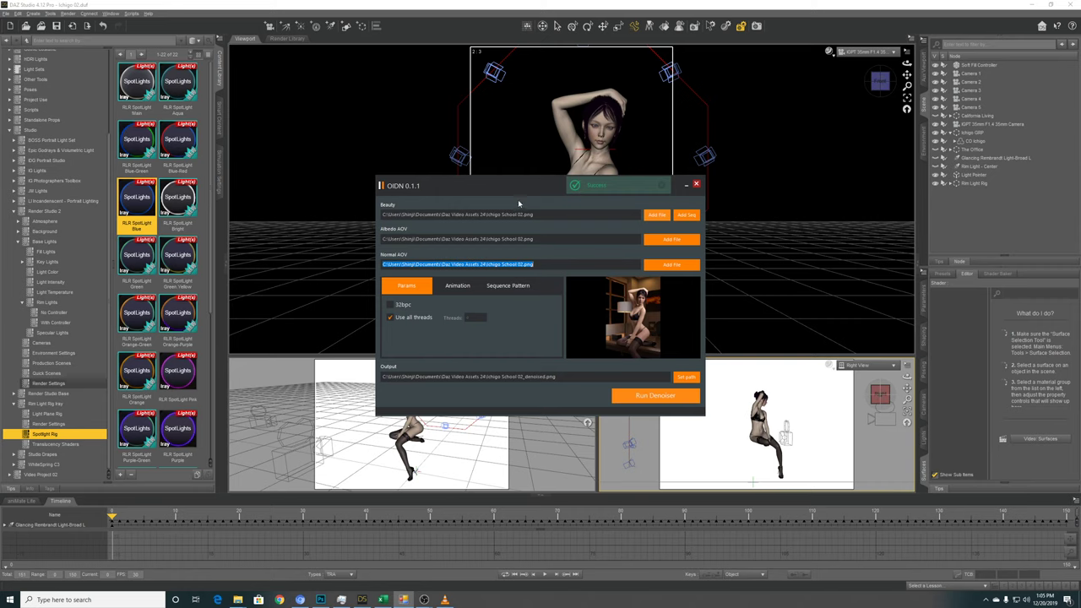
Review OIDN's Ichigo School 02 input and output paths, then go from Final up to Daz Video Assets 24.
left_click_drag(523, 215, 534, 267)
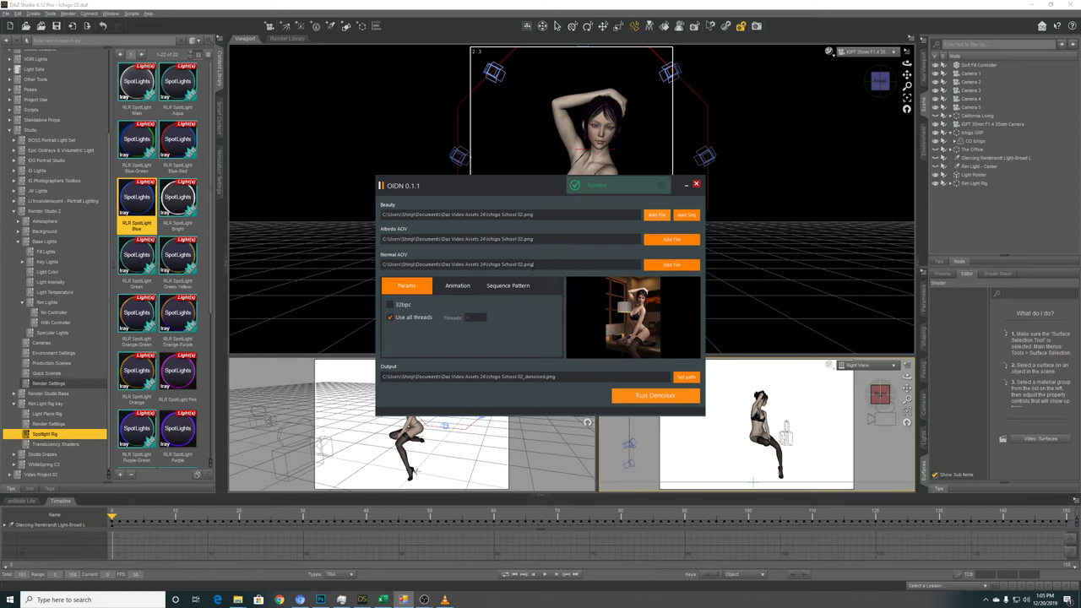
mouse_move(518, 186)
left_mouse_down()
mouse_move(549, 221)
mouse_move(512, 206)
left_mouse_up()
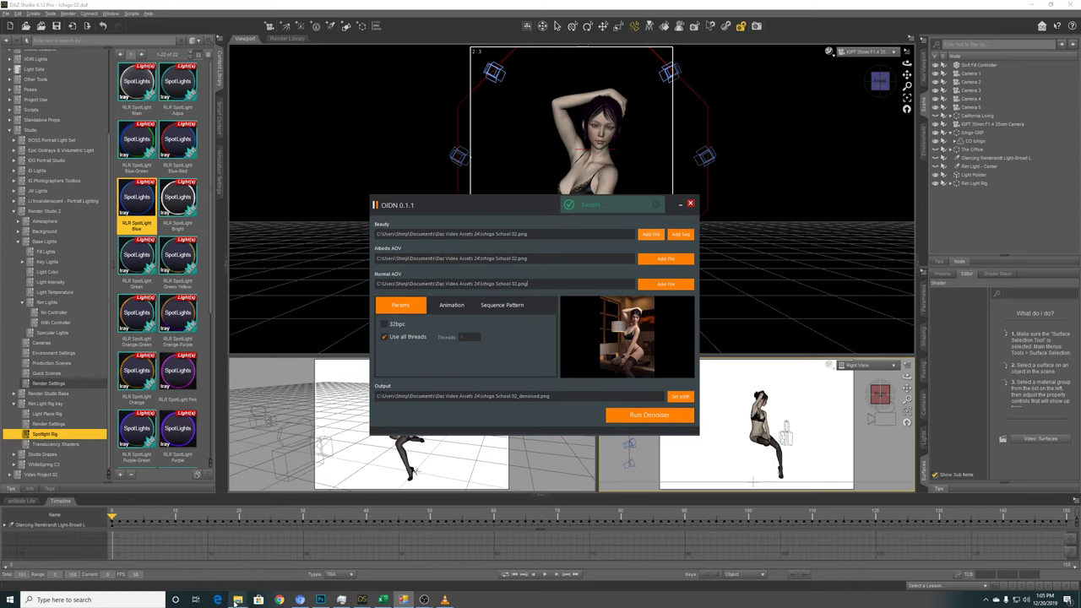
mouse_move(237, 602)
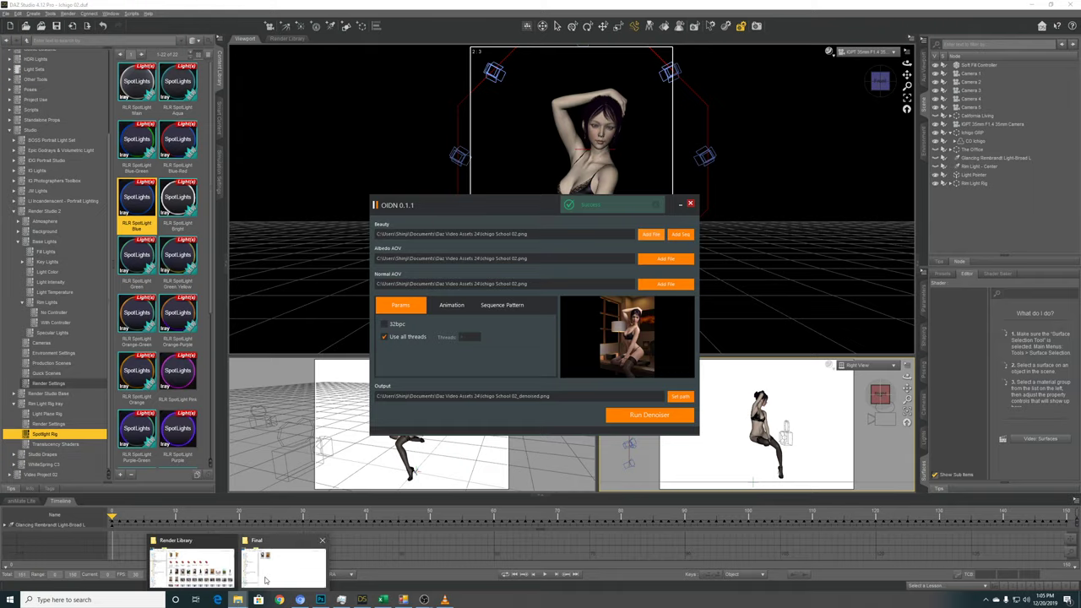
mouse_move(266, 579)
left_click(286, 564)
key("alt+Up")
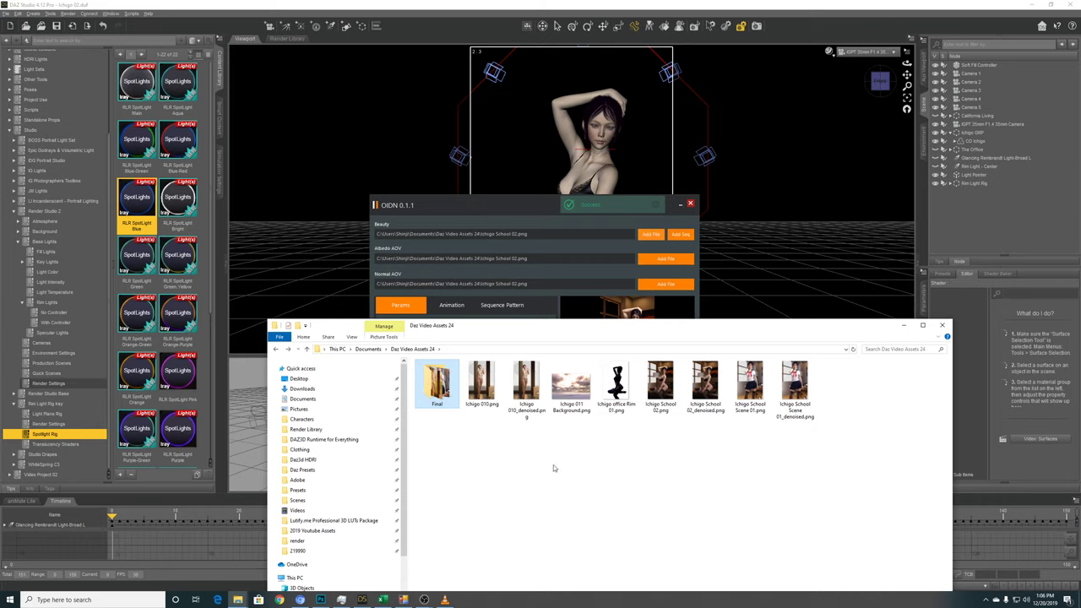
View Ichigo School 02.png and Ichigo School 02_denoised.png in IrfanView, then switch back to Photoshop.
left_click(617, 461)
double_click(664, 402)
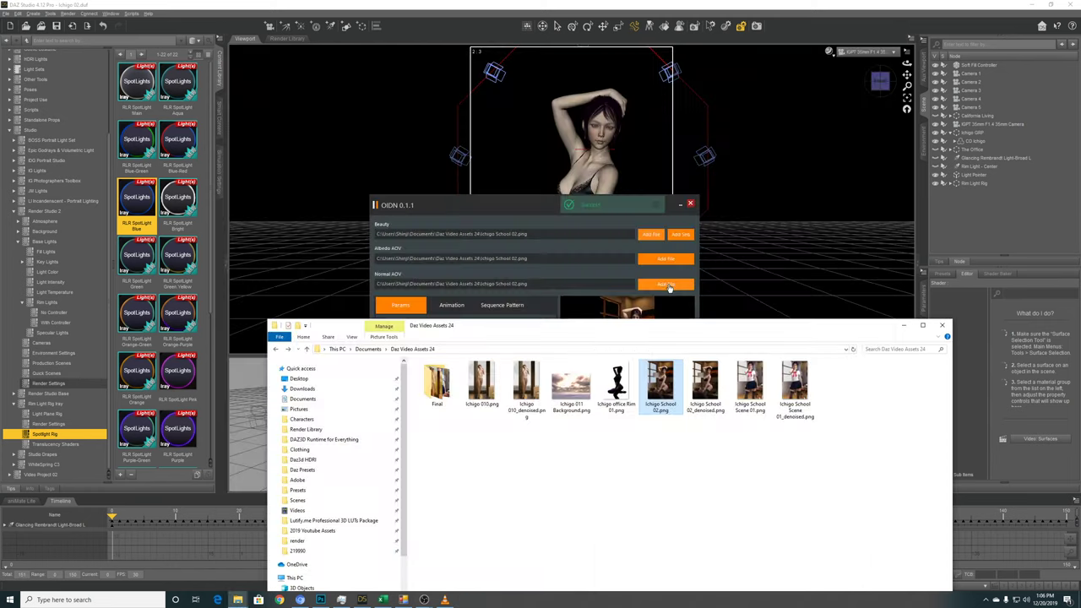
left_click(876, 59)
double_click(705, 385)
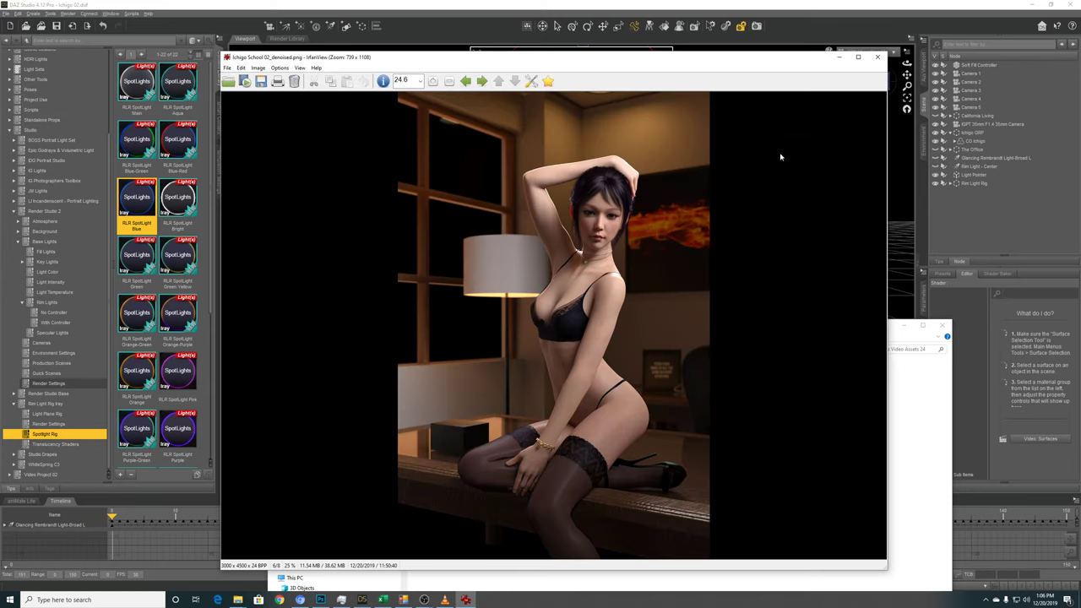
left_click(877, 58)
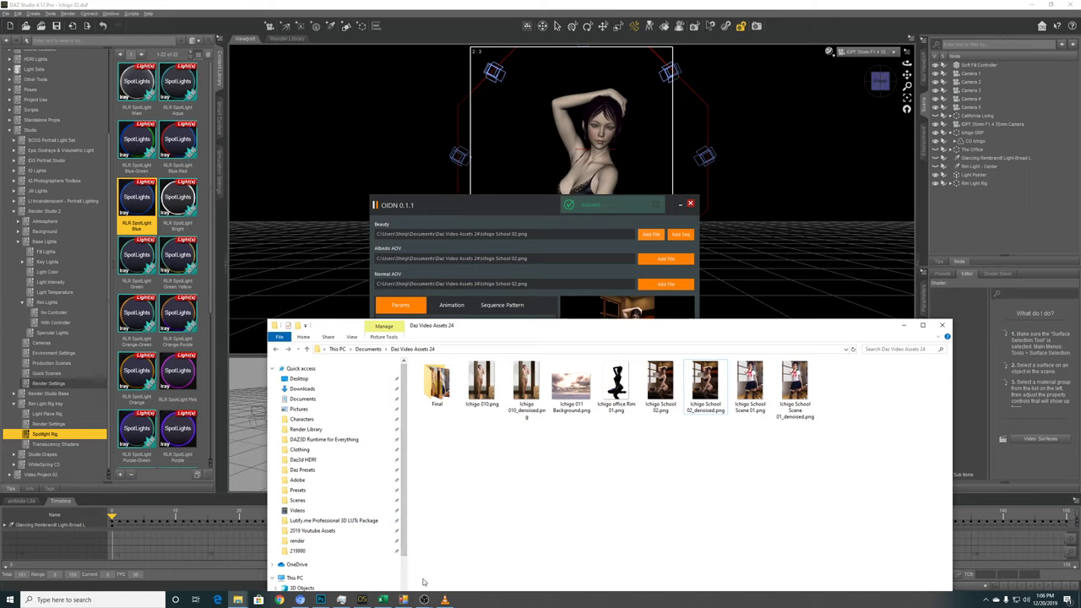
left_click(320, 600)
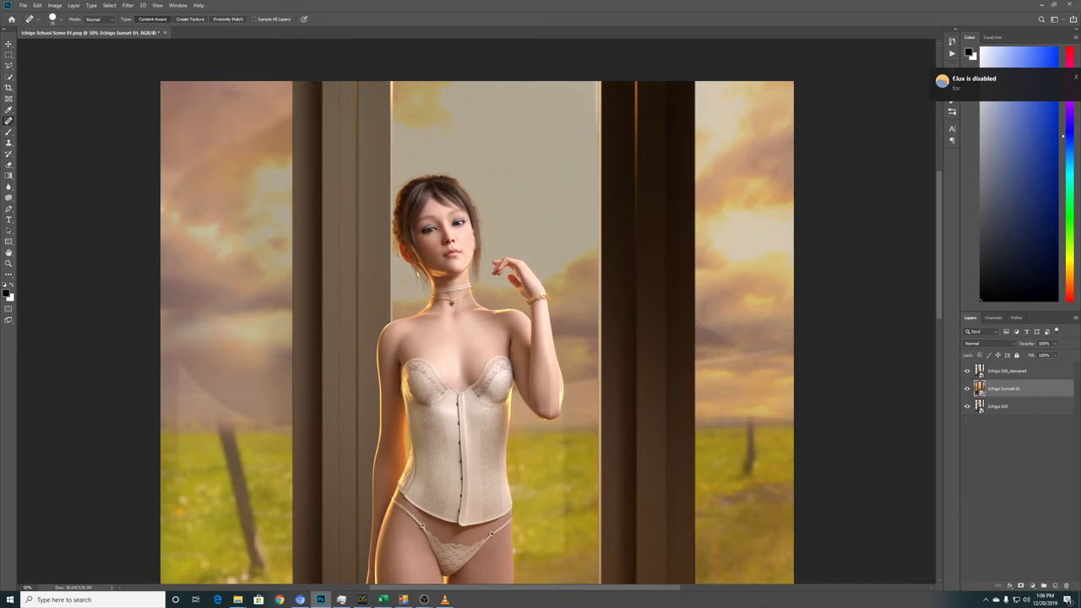
Set the view zoom to 20%, after briefly trying 30%.
left_click(27, 587)
type("30")
key("Return")
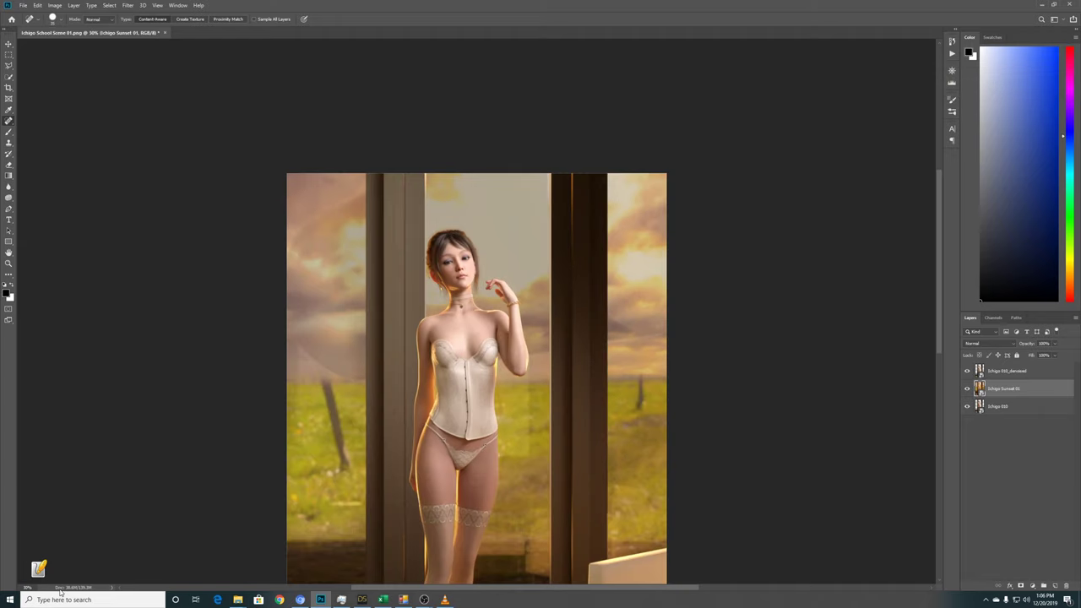
scroll(925, 287, "down", 6)
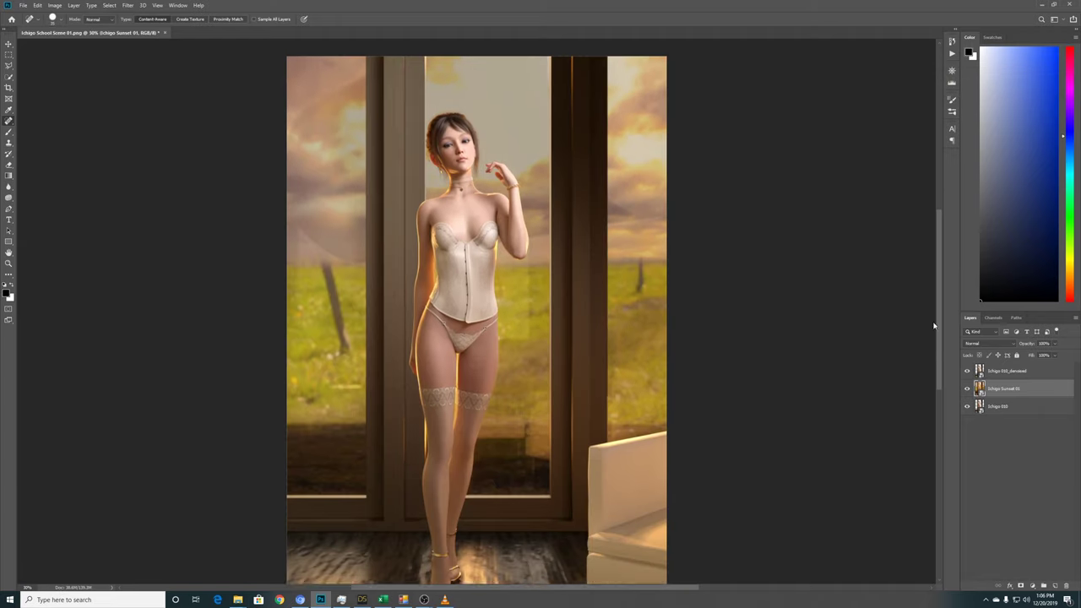
scroll(932, 327, "up", 3)
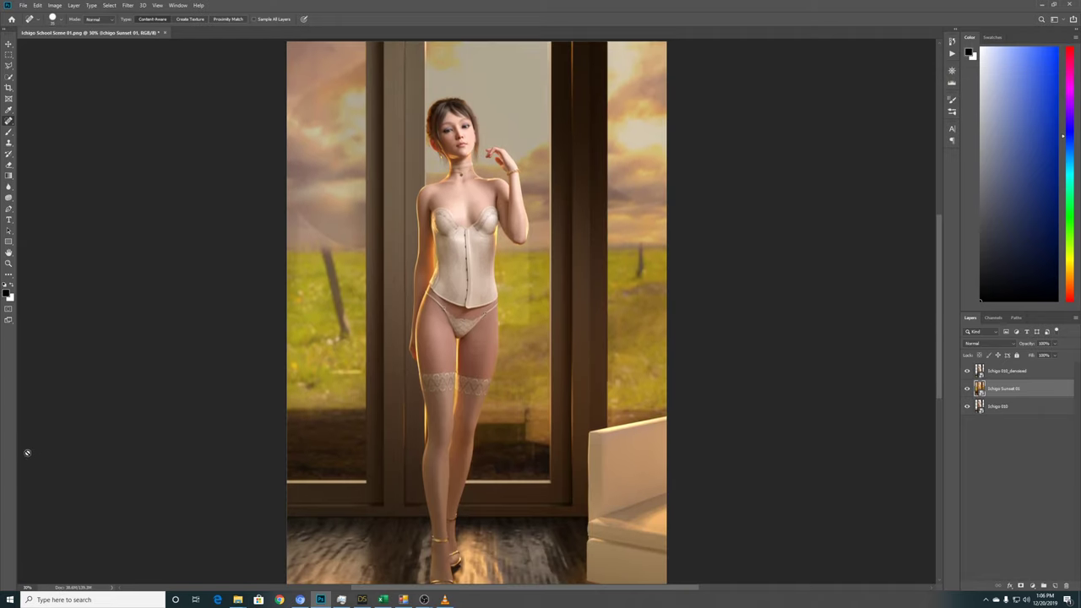
left_click(27, 586)
type("20")
key("Return")
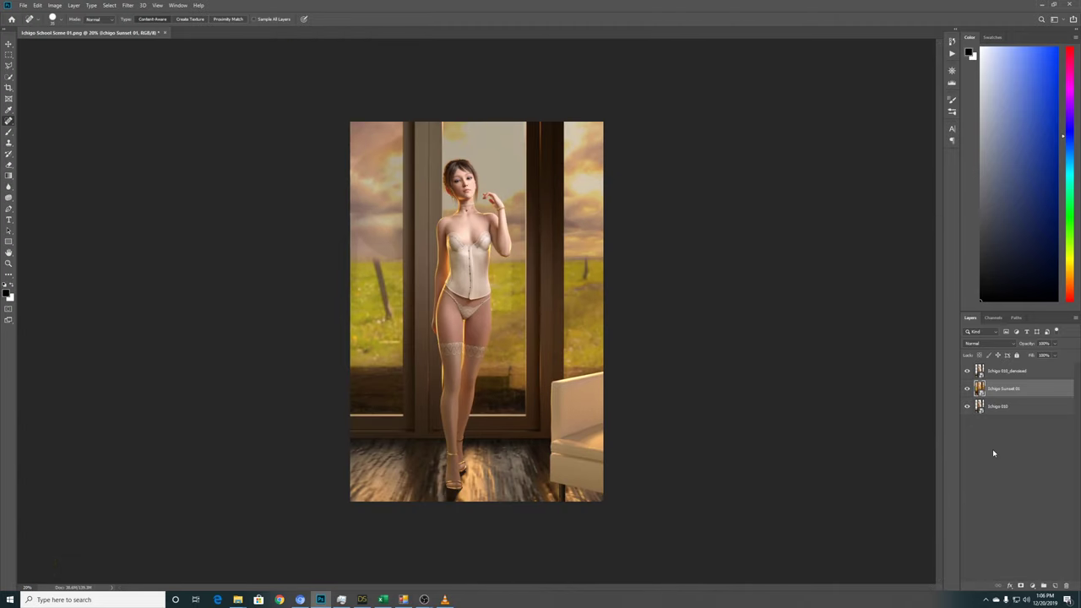
Delete the Sunset and 010_denoised layers and place Ichigo School 02_denoised.png on the canvas.
key("Delete")
key("Delete")
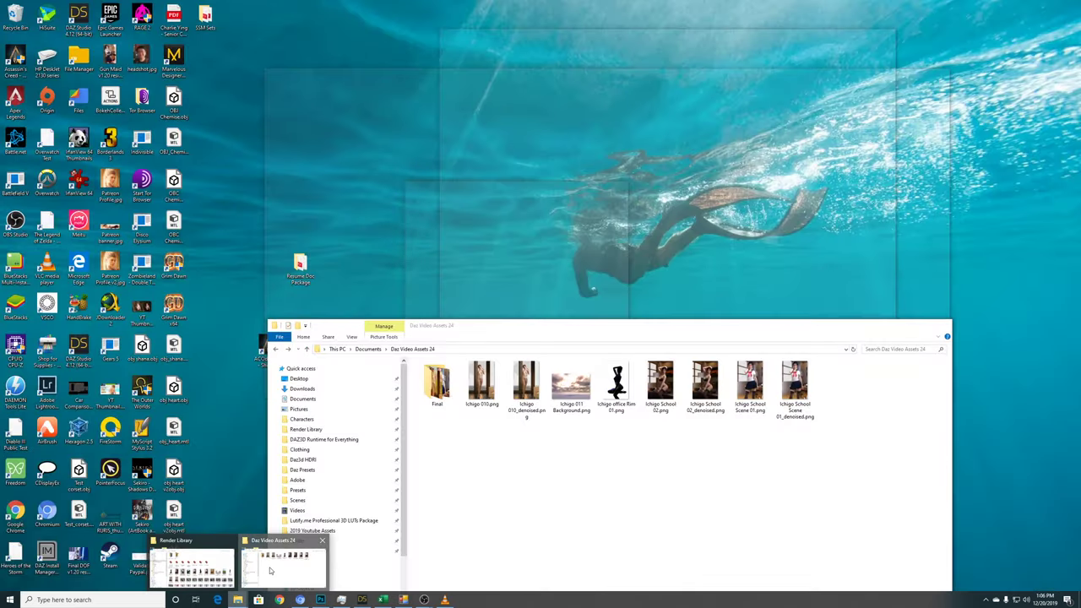
left_click(271, 571)
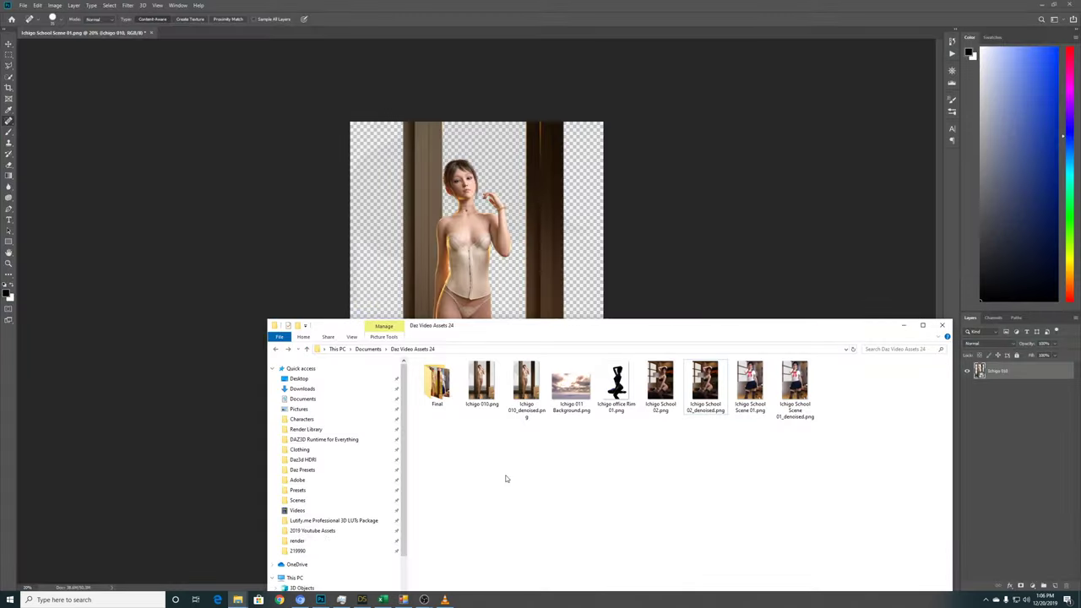
left_click_drag(705, 382, 463, 250)
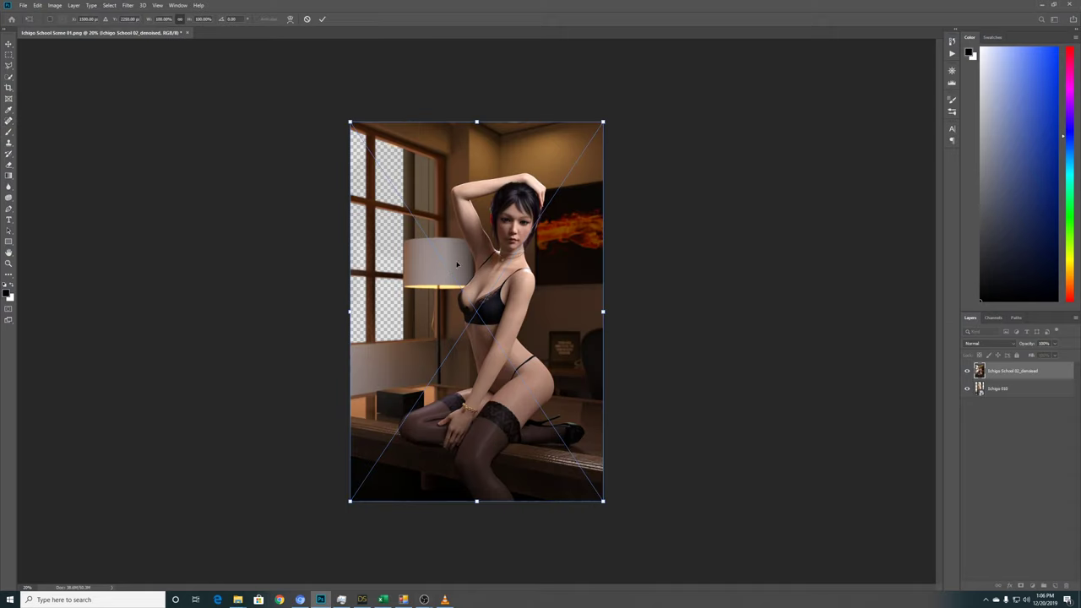
key("Return")
key("j")
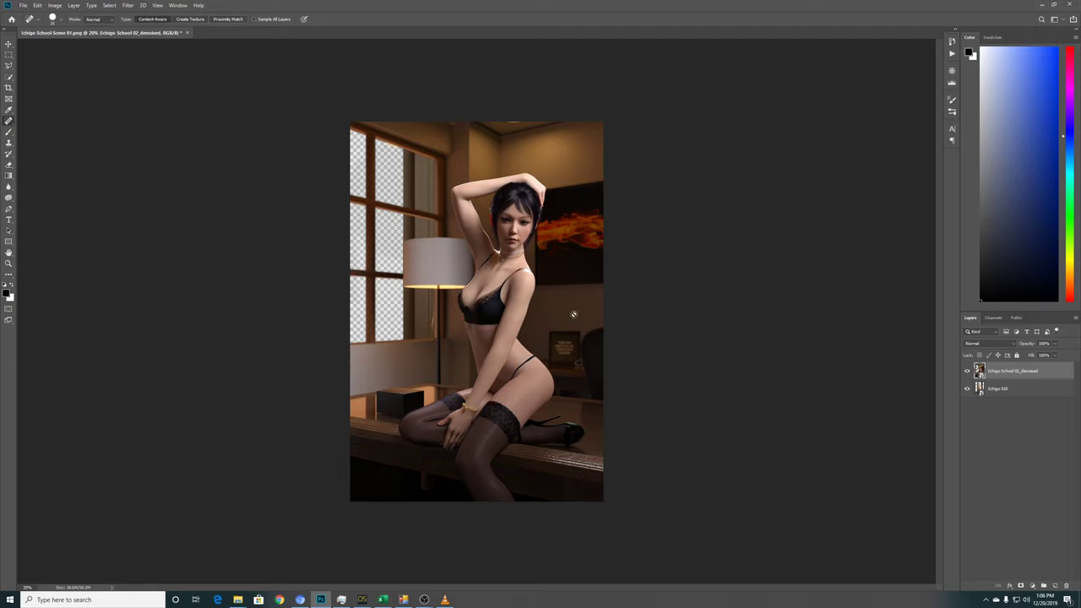
Delete the Ichigo 010 layer, then enter 40 as the new zoom value.
left_click(968, 389)
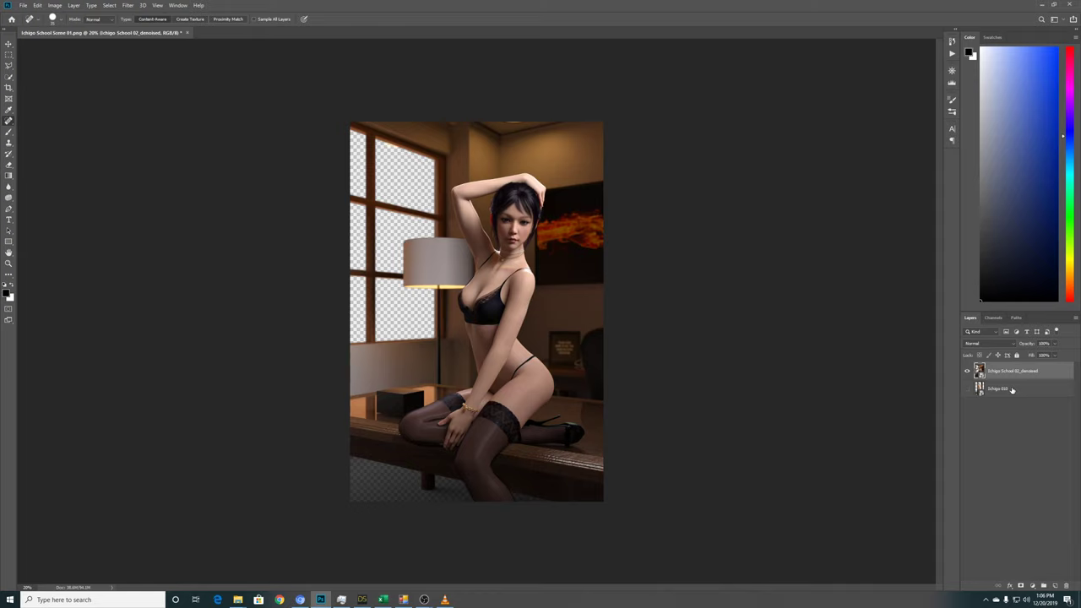
left_click(1012, 390)
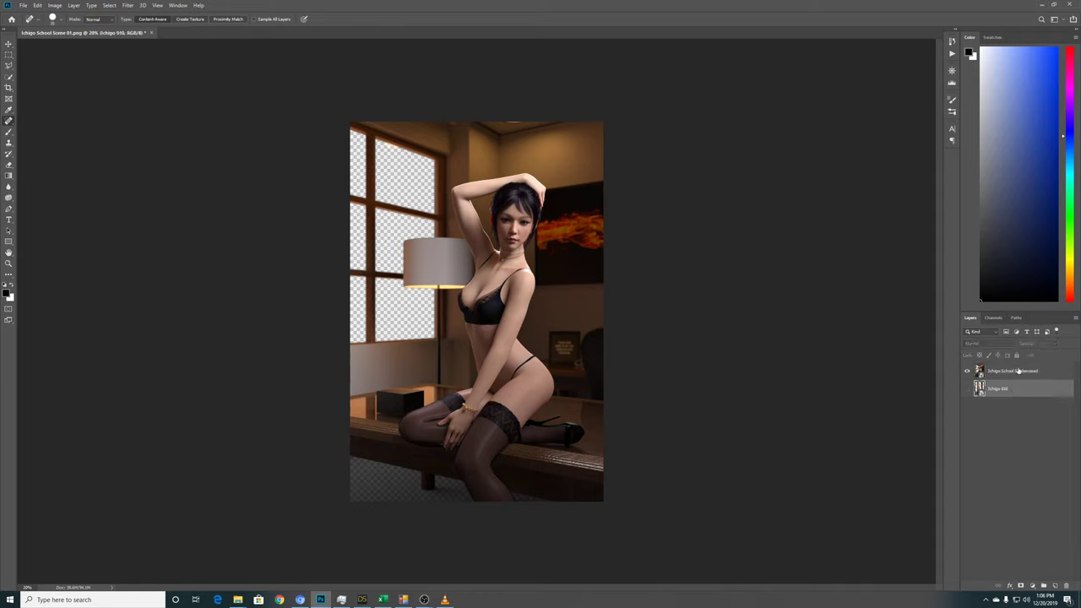
key("Delete")
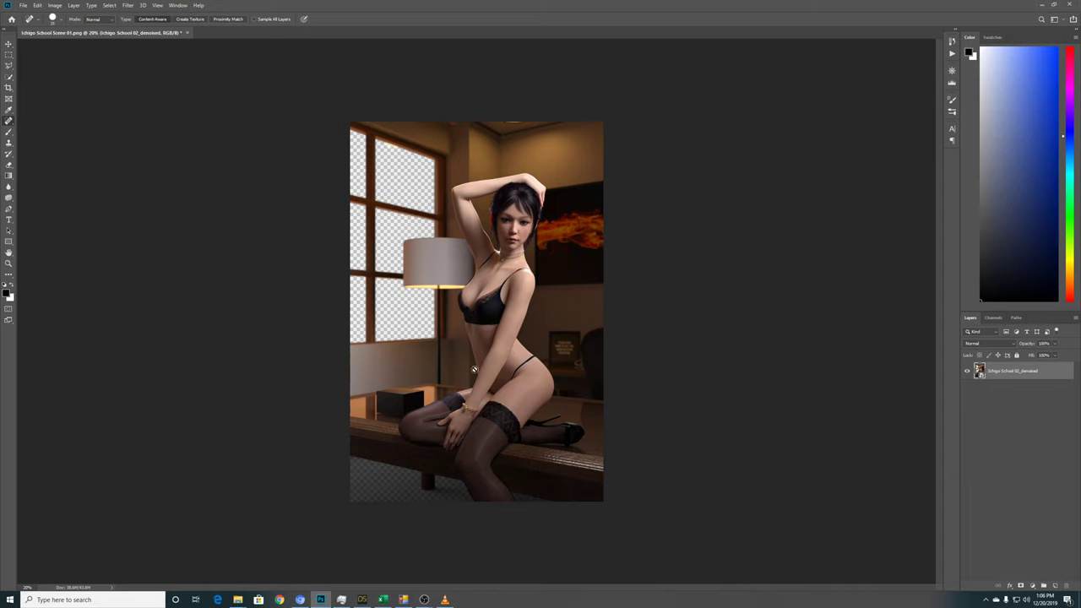
left_click(28, 586)
type("40")
Cancel a mistaken Rim 01 placement and zoom the view to 40%.
mouse_move(237, 598)
left_click(267, 559)
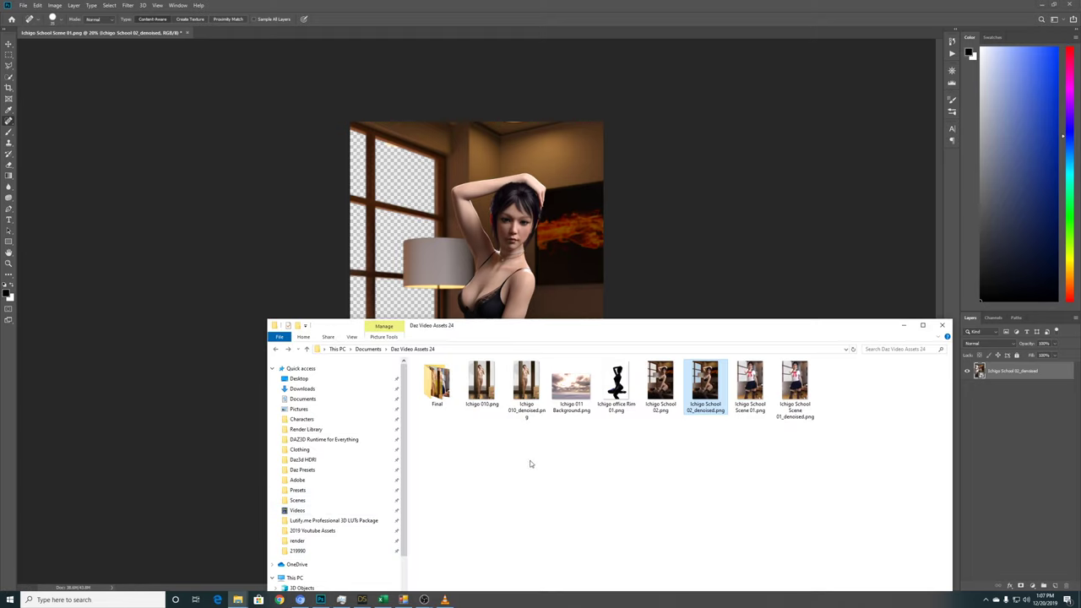
left_click(620, 391)
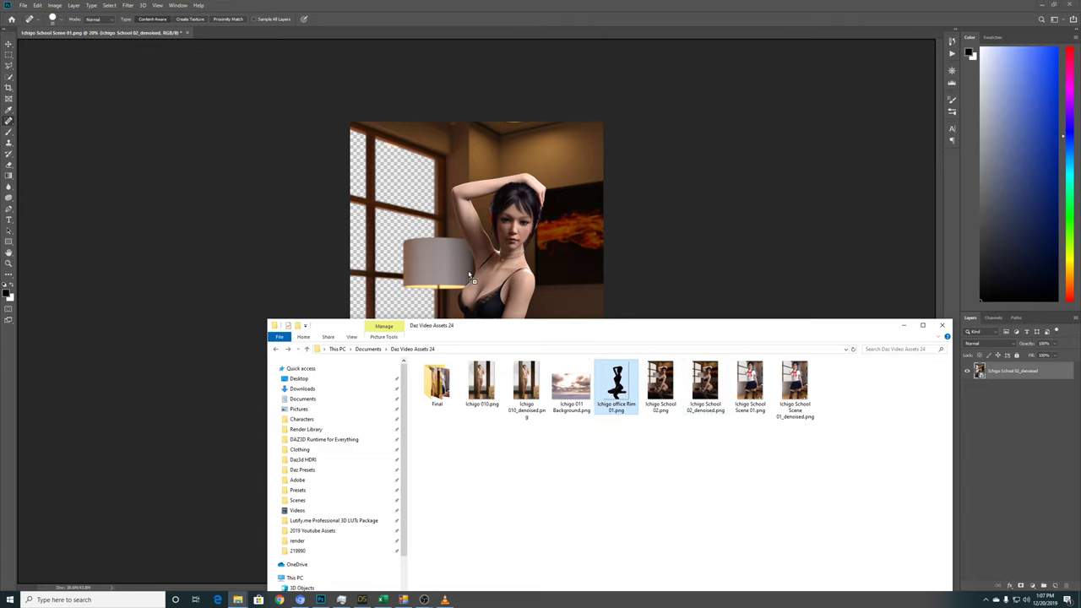
left_click(470, 273)
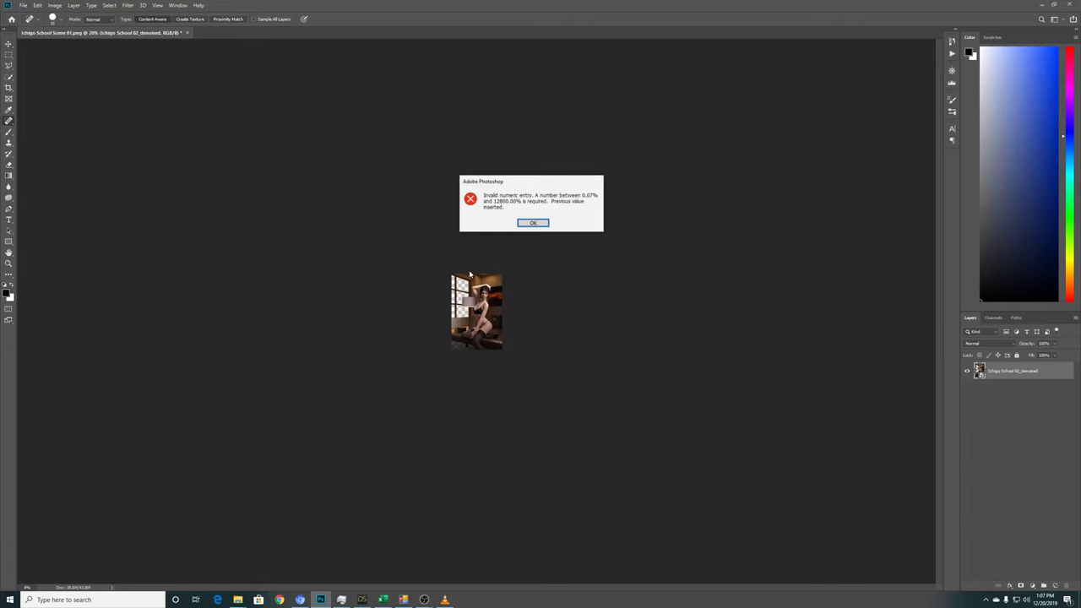
left_click(533, 223)
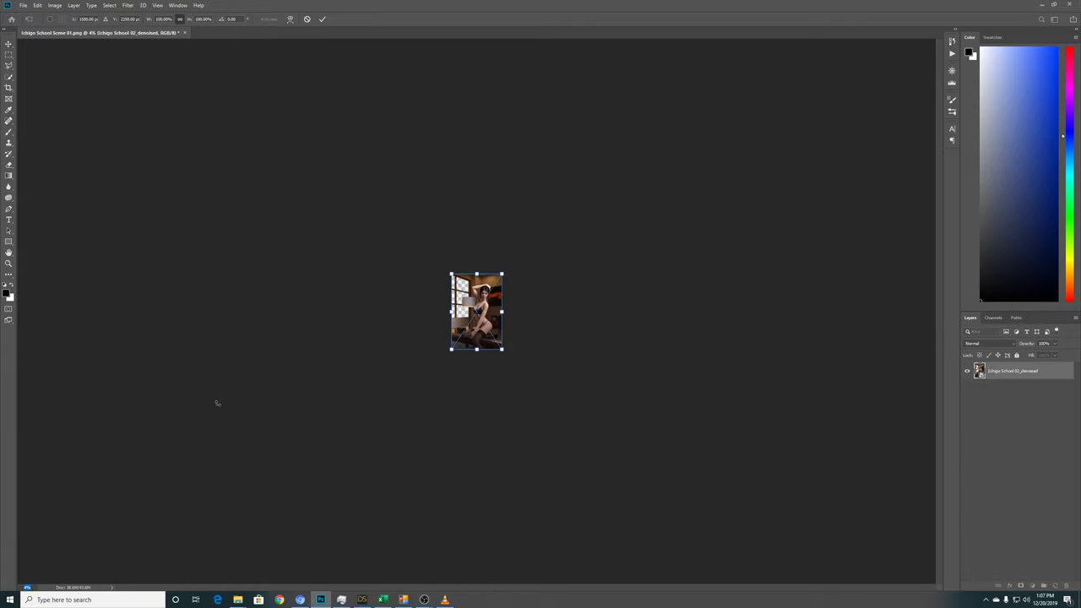
key("Escape")
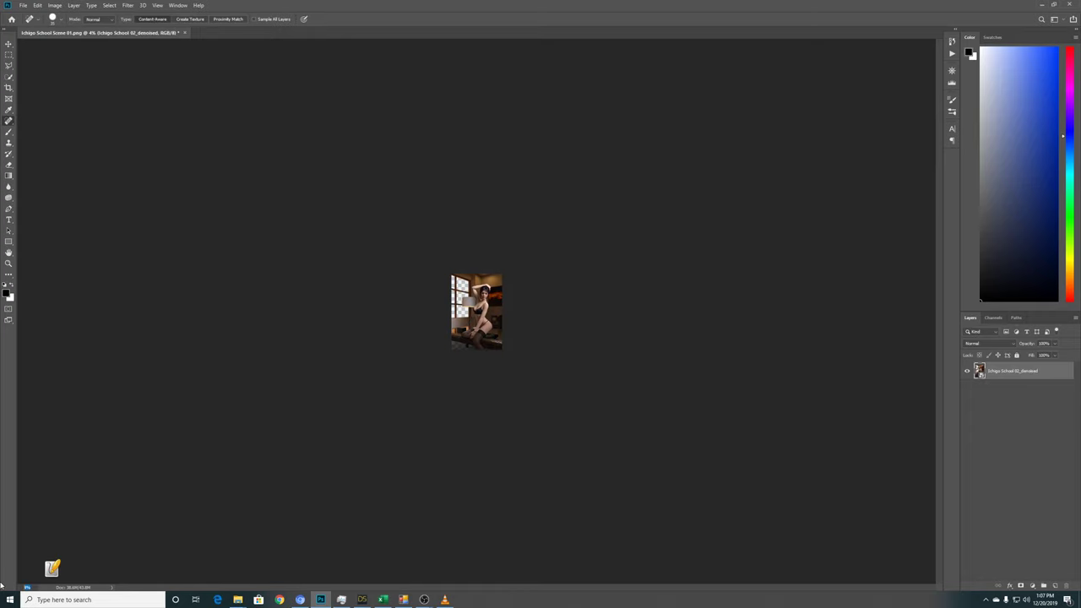
type("40")
key("Return")
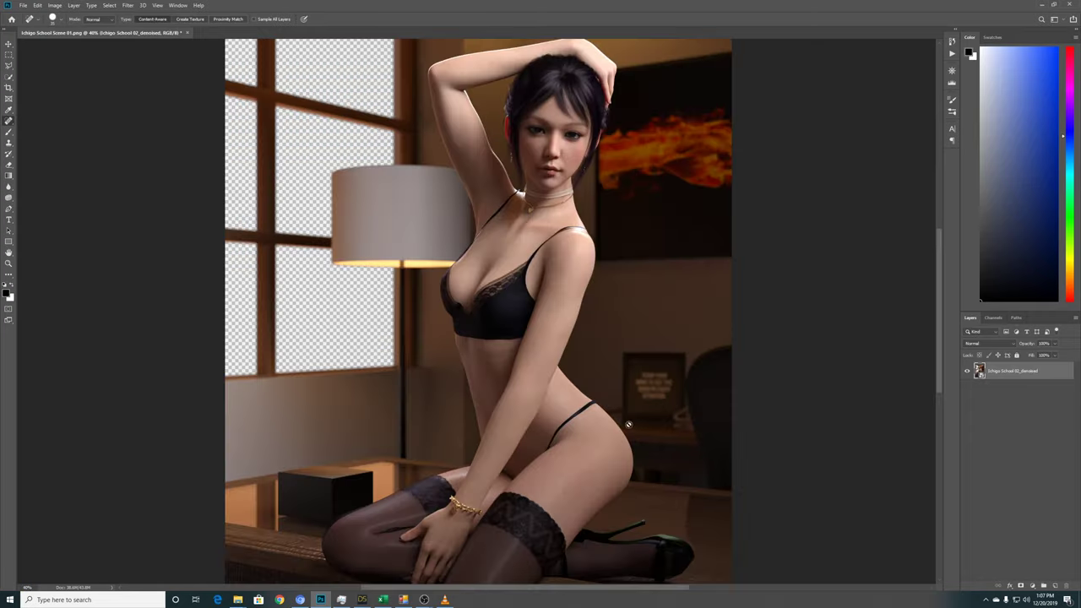
Place Ichigo office Rim 01.png from Explorer into the document.
mouse_move(238, 598)
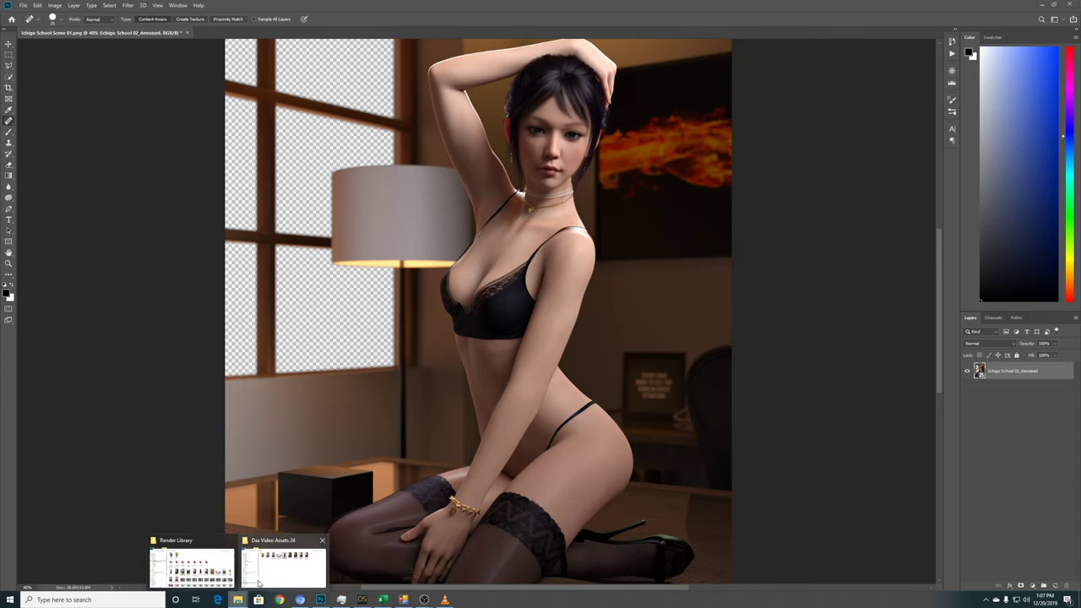
left_click(279, 570)
left_click_drag(608, 395, 467, 246)
key("Return")
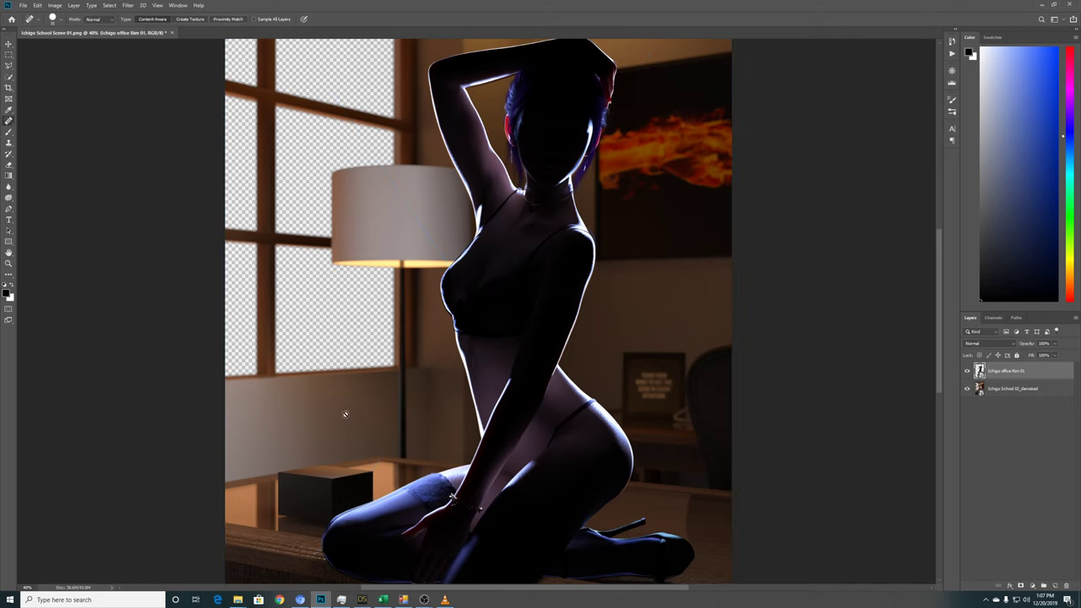
Place the Ichigo 011 Background sky, move it to the bottom, and hide it.
mouse_move(244, 598)
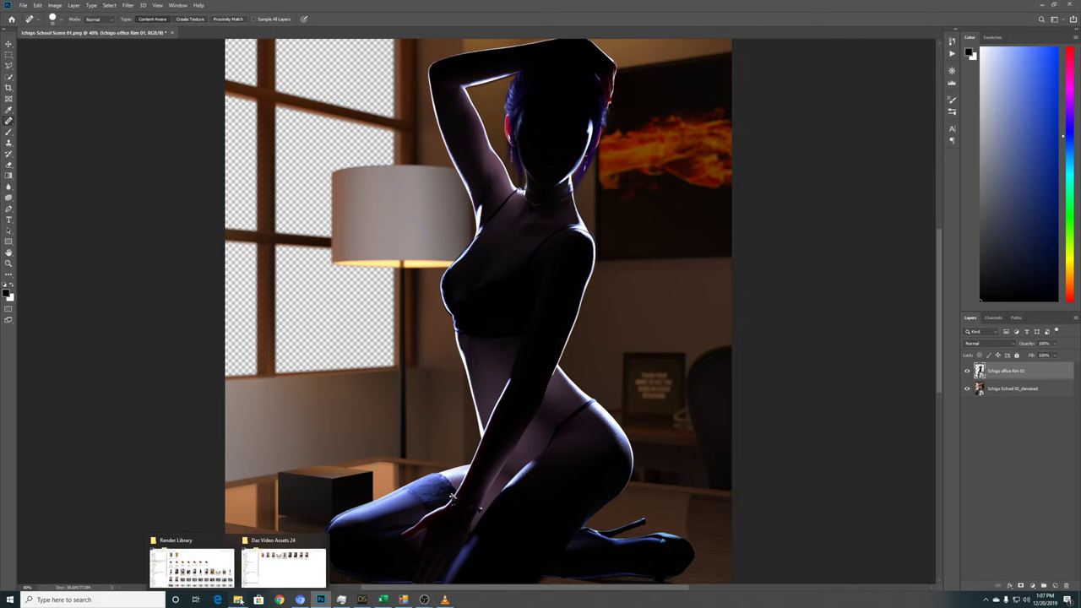
left_click(284, 565)
left_click_drag(554, 400, 473, 220)
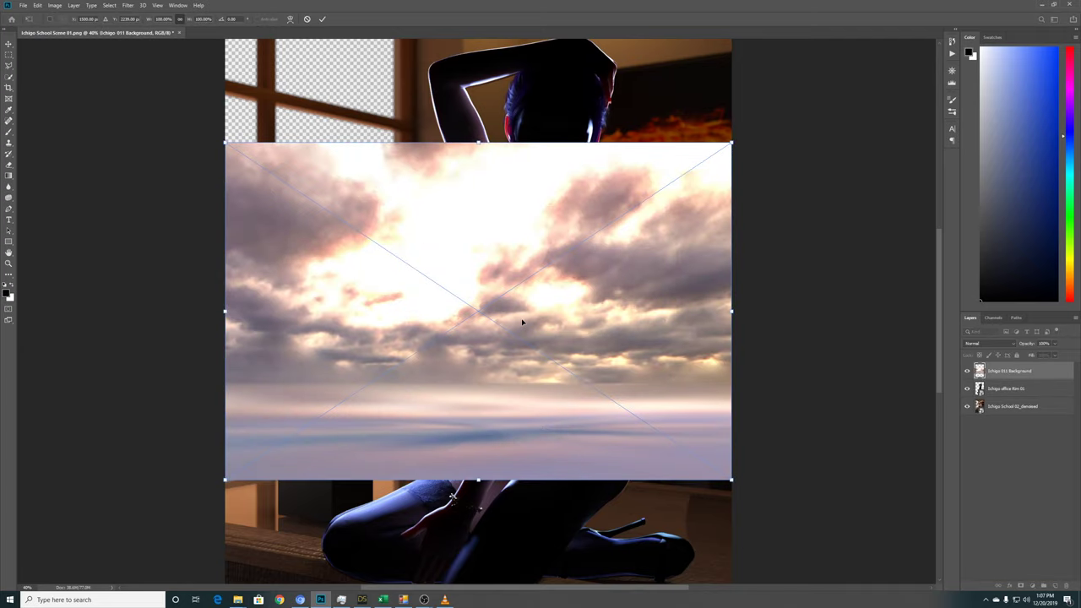
key("Return")
left_click_drag(981, 373, 986, 410)
left_click(967, 407)
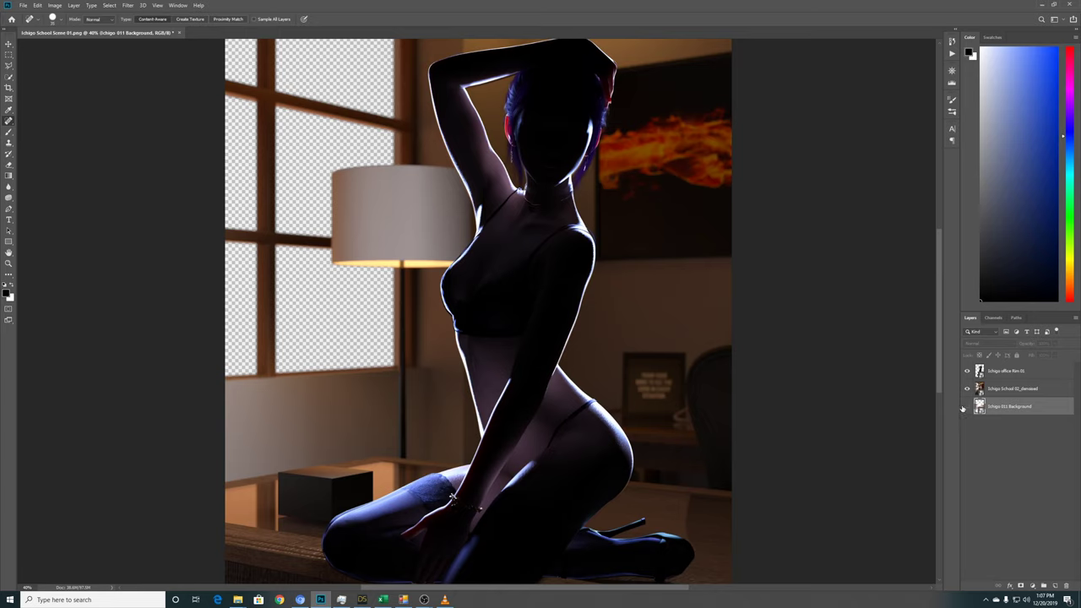
Set the Rim 01 layer's blend mode to Screen and hide it.
left_click(995, 374)
left_click(996, 332)
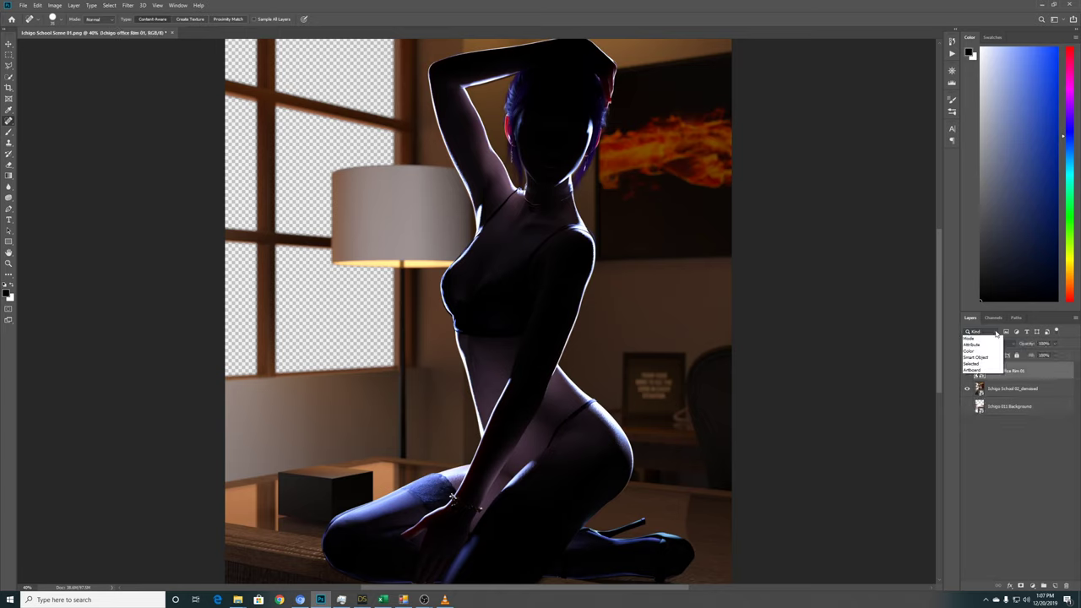
left_click(988, 337)
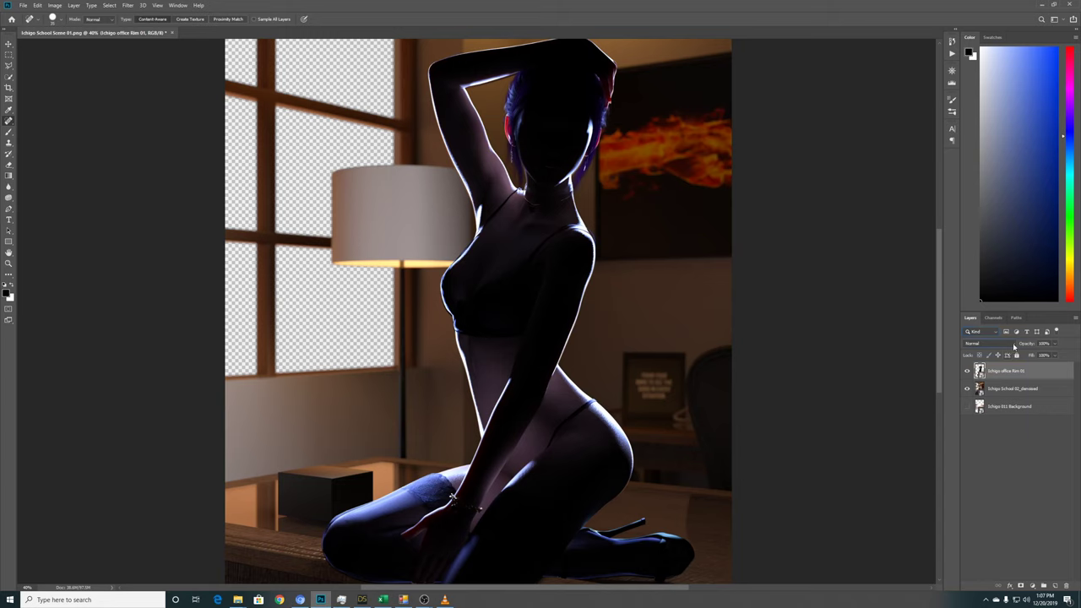
left_click(1011, 344)
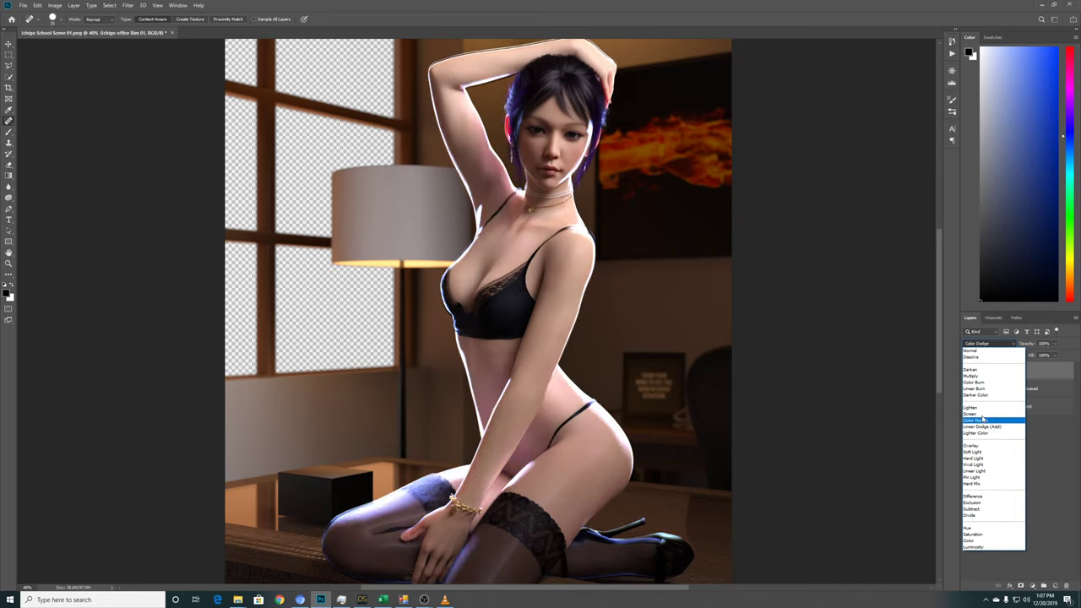
left_click(983, 415)
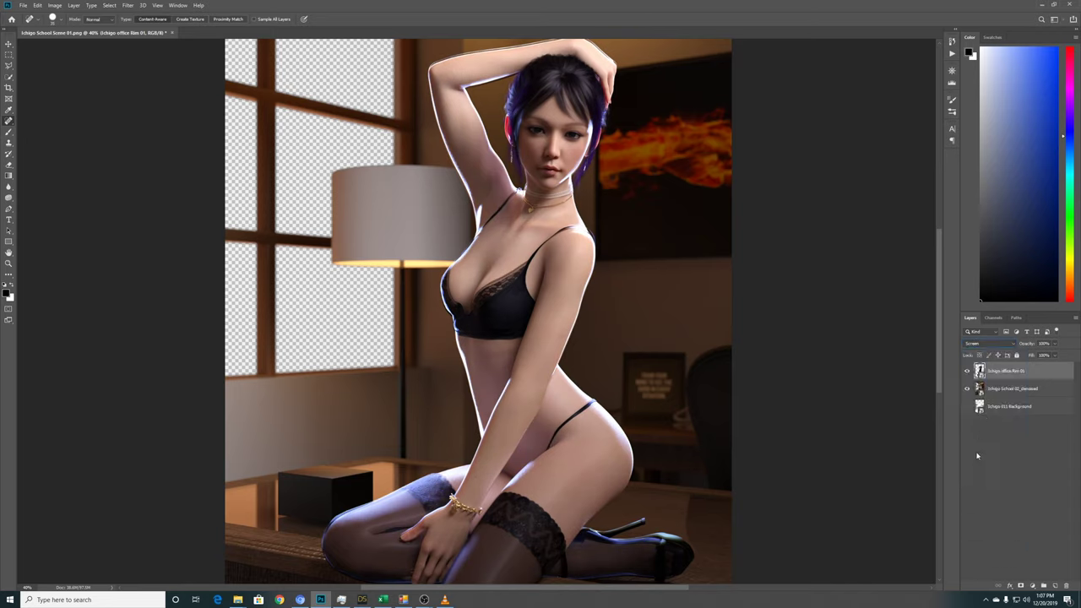
left_click(967, 372)
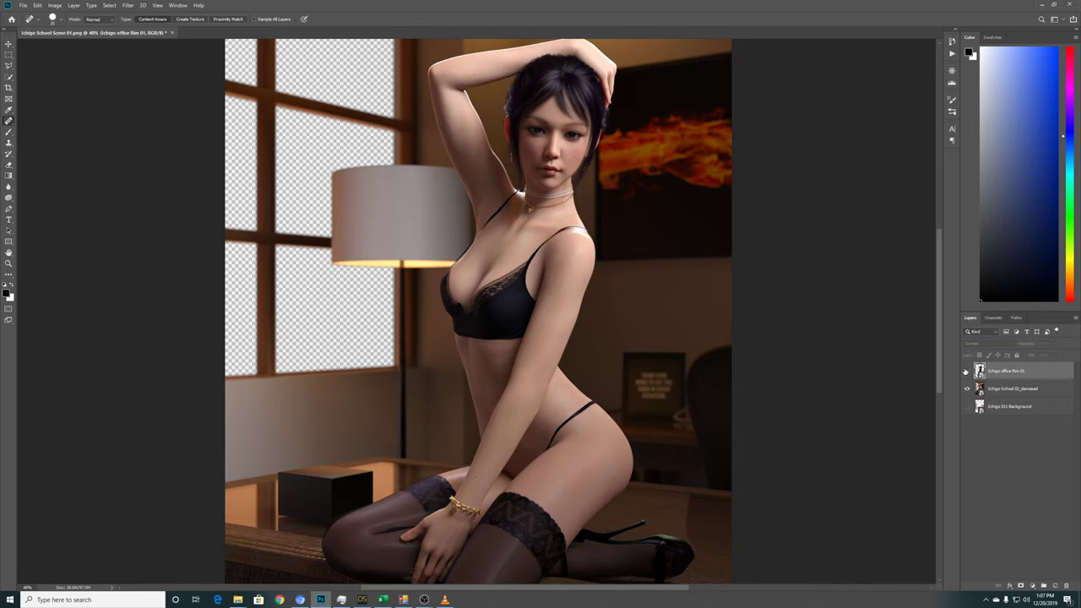
left_click(1002, 389)
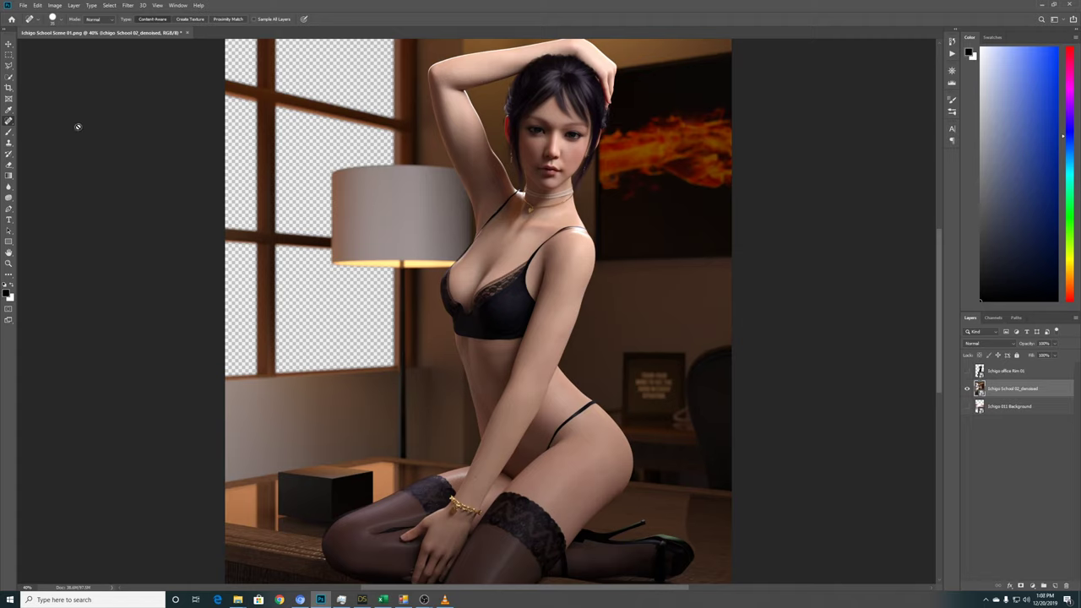
Open the Camera Raw Filter, apply Auto tones, and raise Highlights from -84 to -12.
left_click(129, 6)
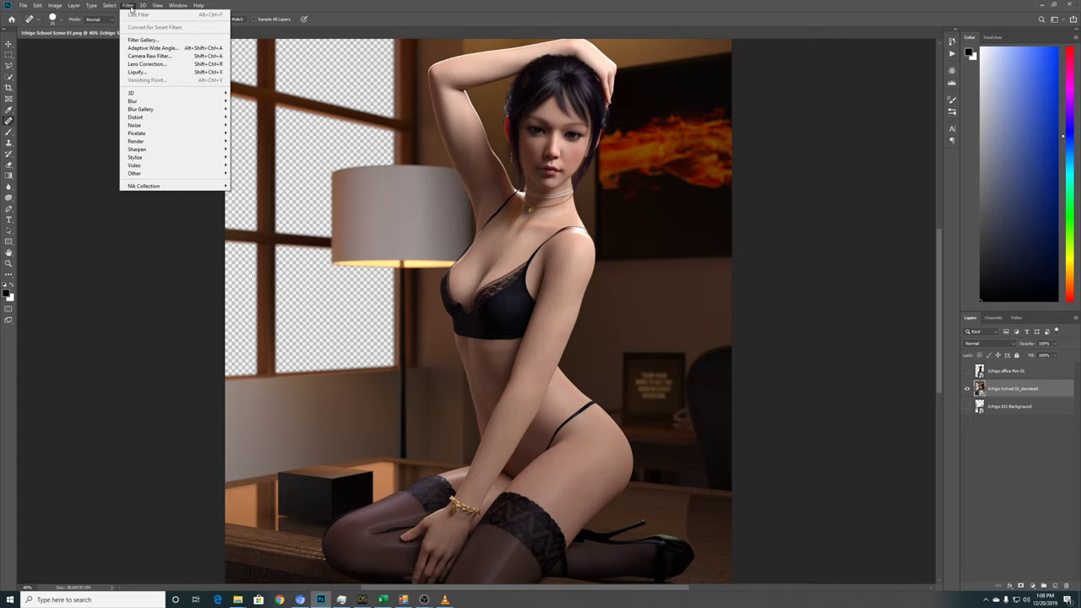
left_click(145, 57)
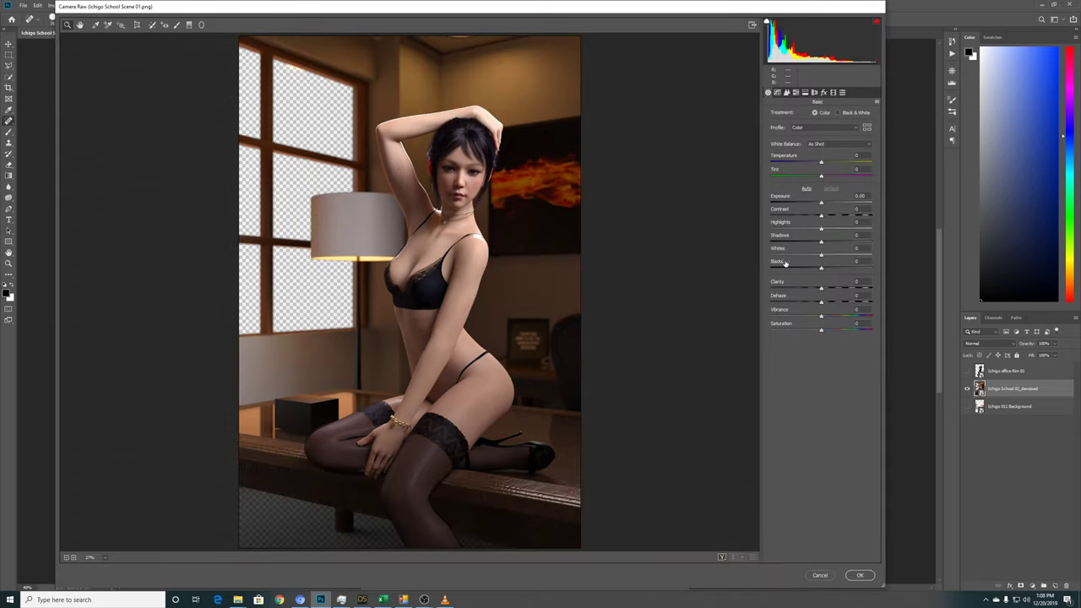
left_click(807, 189)
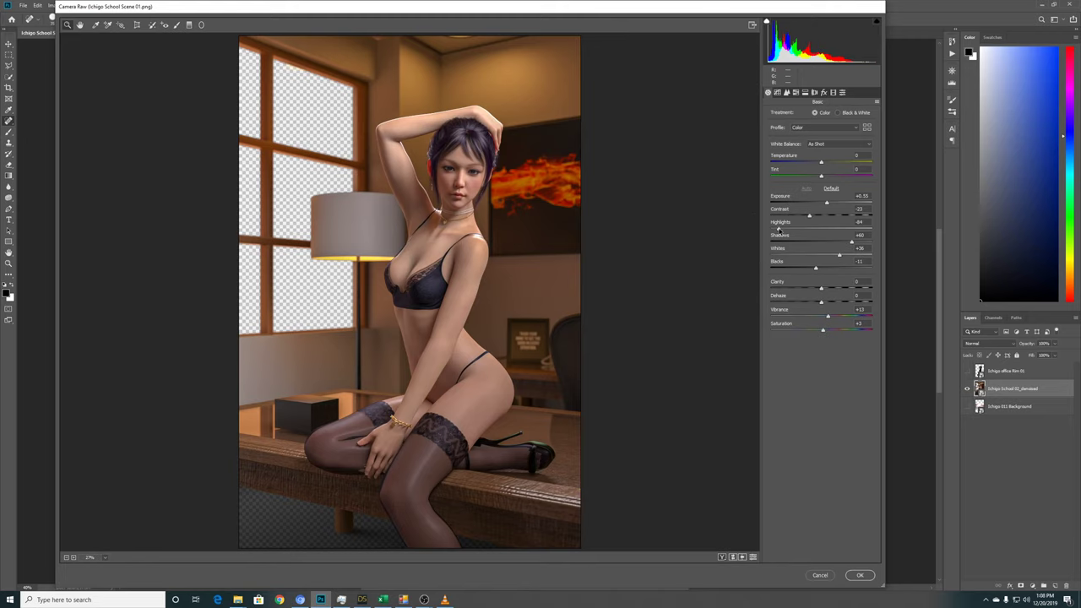
left_click_drag(778, 230, 817, 236)
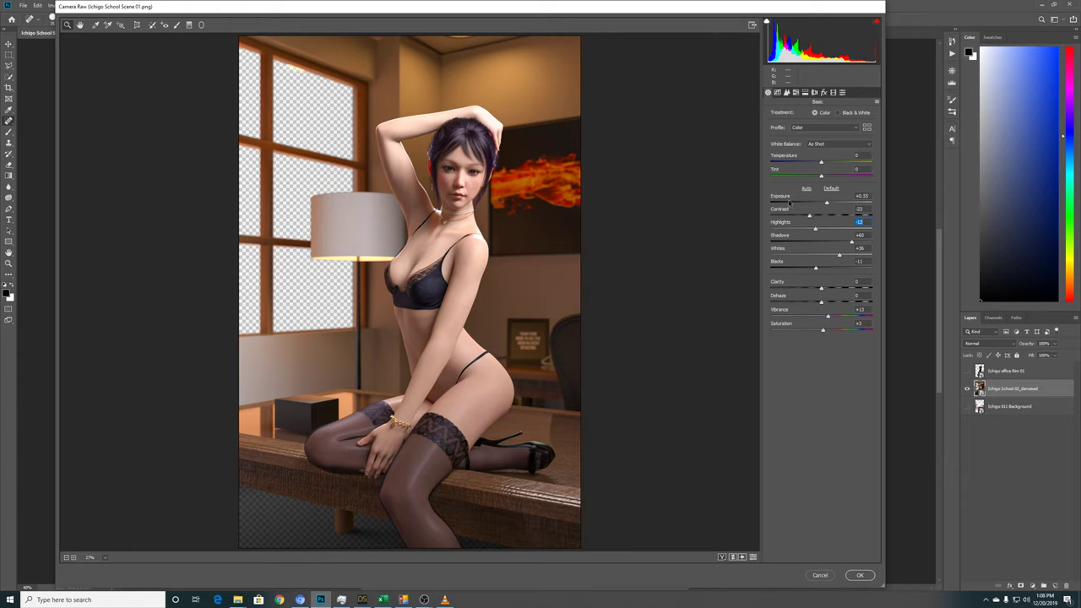
In the parametric Tone Curve, set Highlights +3, Lights +28 and Darks +3.
left_click(777, 92)
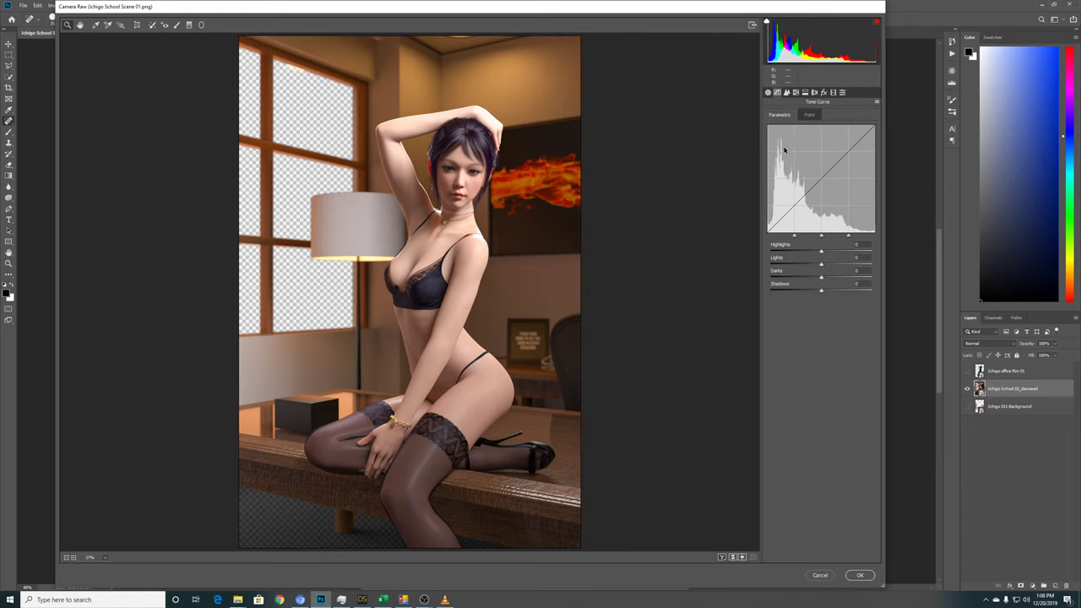
left_click_drag(821, 252, 835, 252)
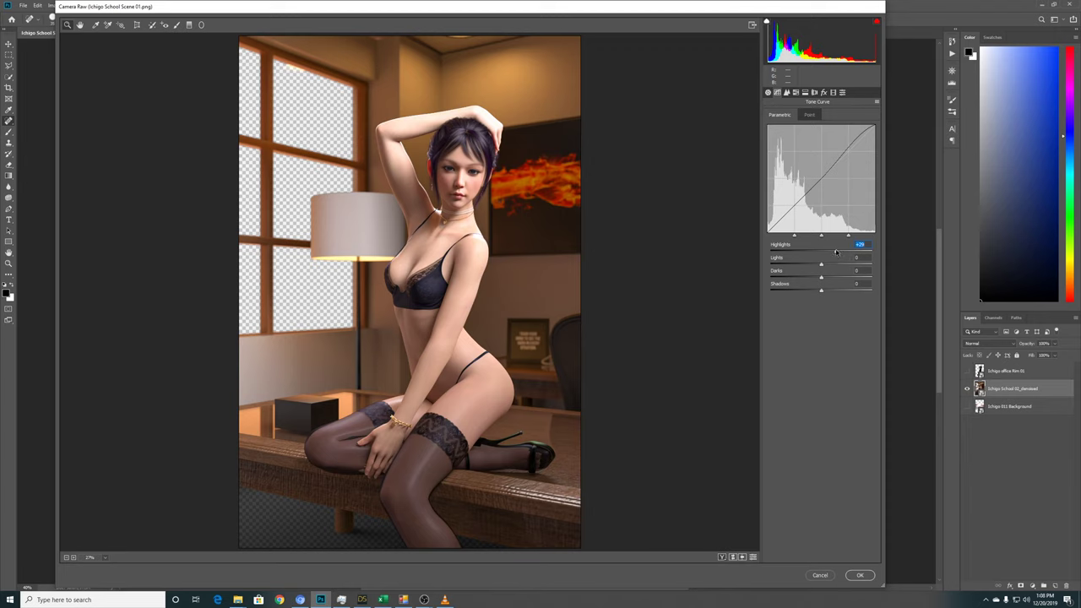
key("Down")
key("Down")
key("Down")
mouse_move(836, 258)
left_mouse_down()
mouse_move(868, 259)
mouse_move(823, 261)
mouse_move(854, 266)
mouse_move(842, 265)
left_mouse_up()
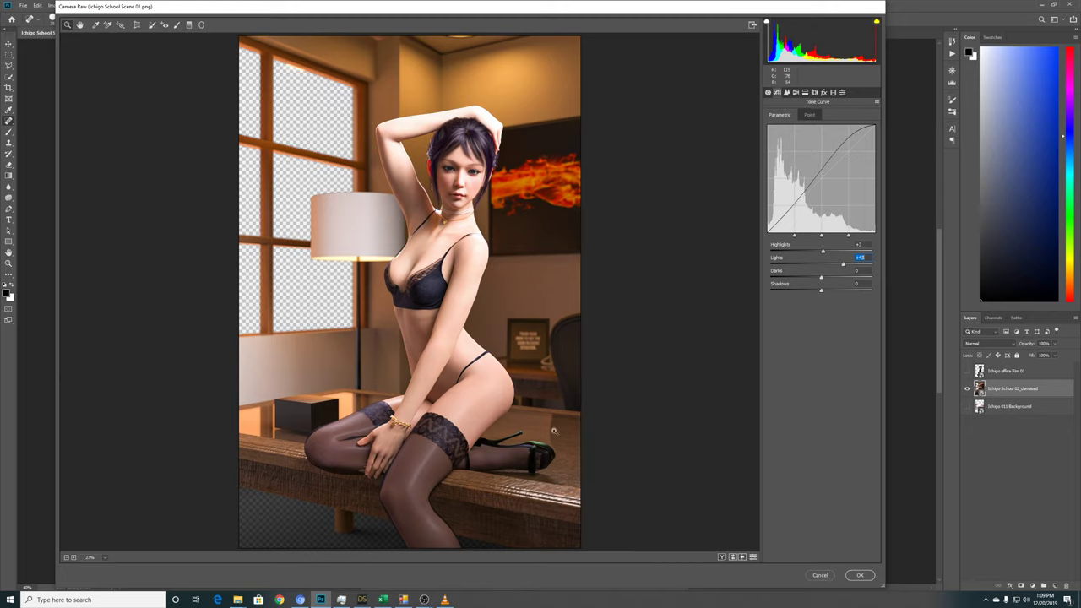
left_click_drag(841, 266, 836, 271)
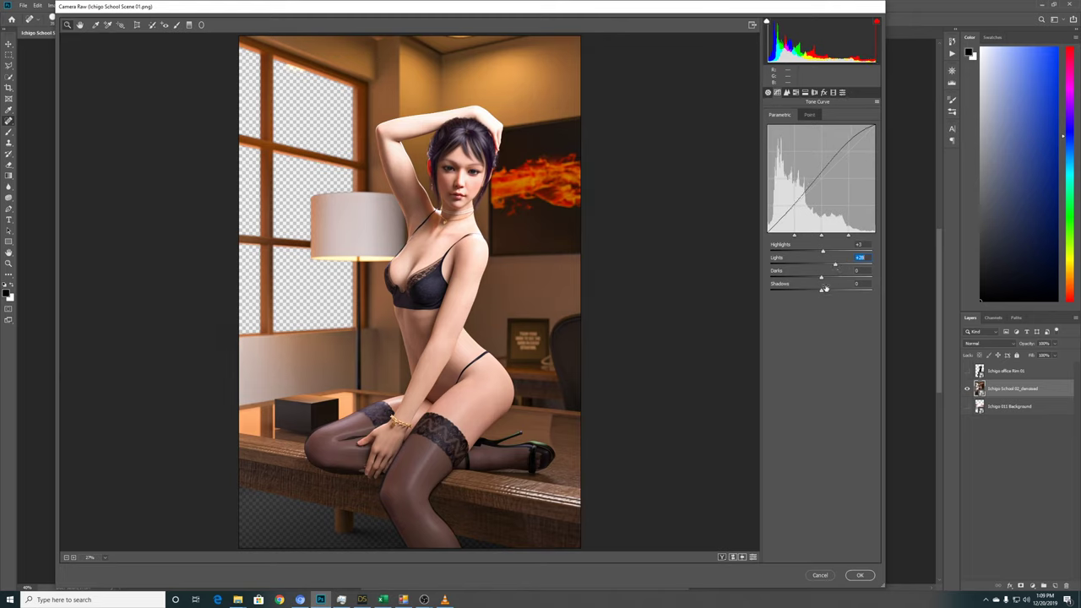
mouse_move(822, 278)
left_mouse_down()
mouse_move(869, 285)
mouse_move(795, 293)
mouse_move(817, 292)
left_mouse_up()
Set Detail sharpening to Amount 23 and Masking 40, then apply Camera Raw.
left_click(832, 93)
left_click(823, 93)
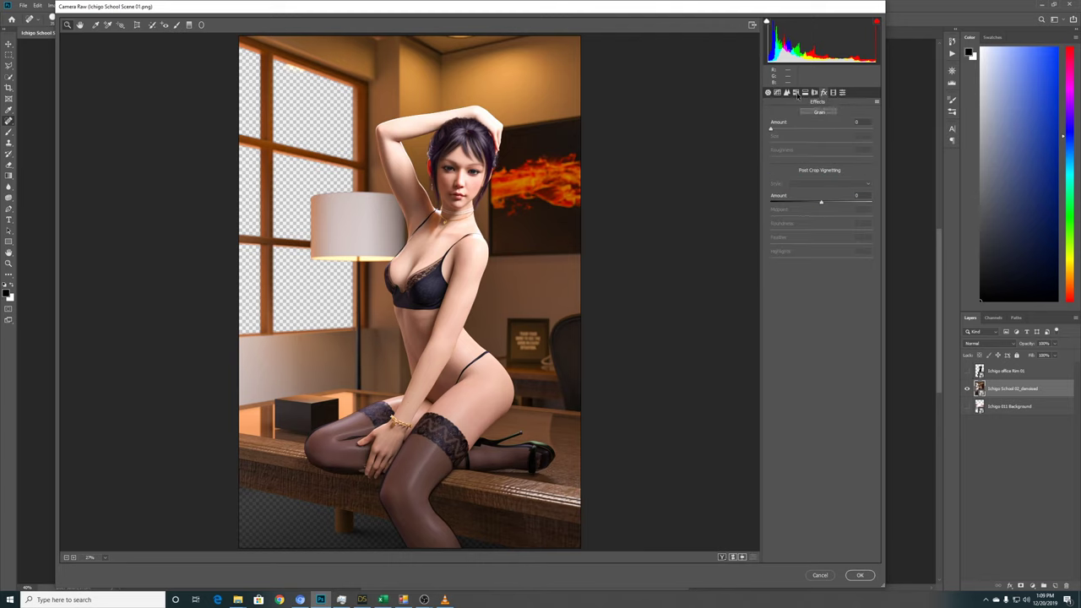
left_click(799, 95)
left_click(805, 94)
left_click(815, 94)
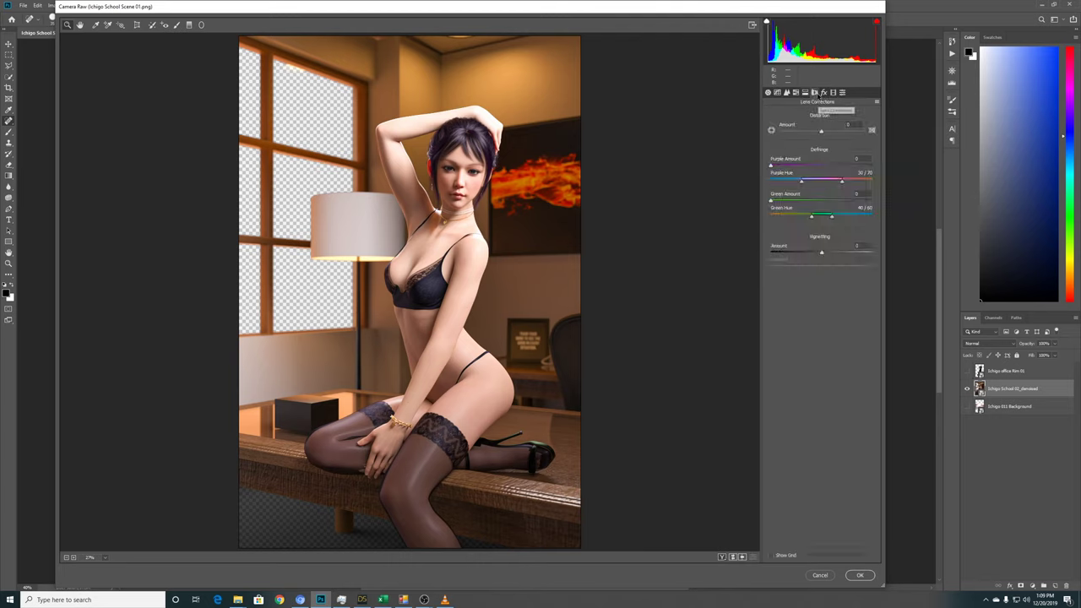
left_click(805, 94)
left_click(795, 93)
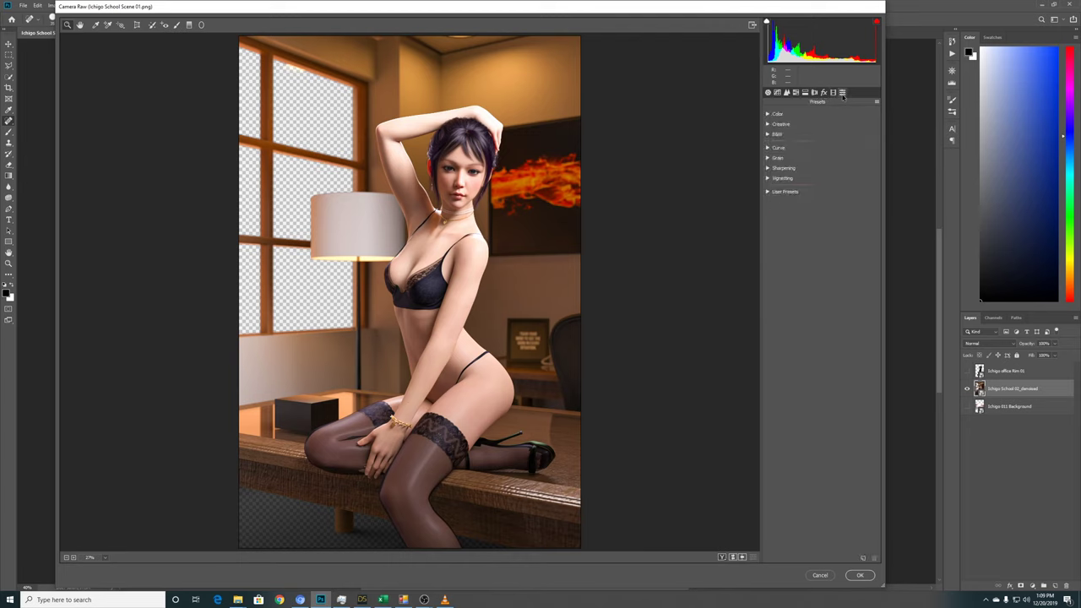
left_click(787, 94)
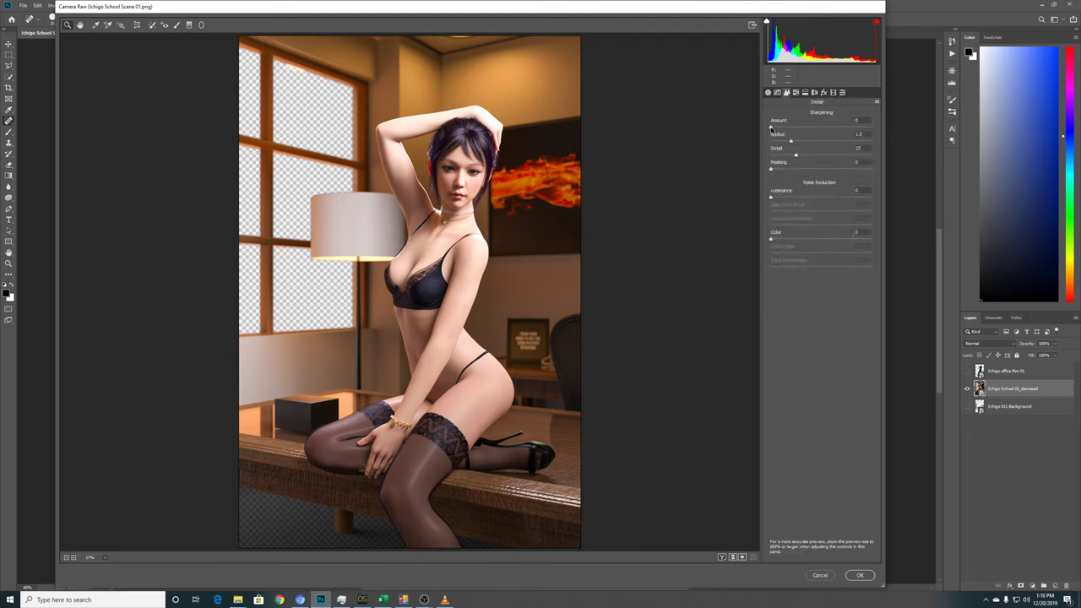
left_click_drag(770, 127, 785, 128)
left_click_drag(770, 170, 813, 173)
left_click(858, 575)
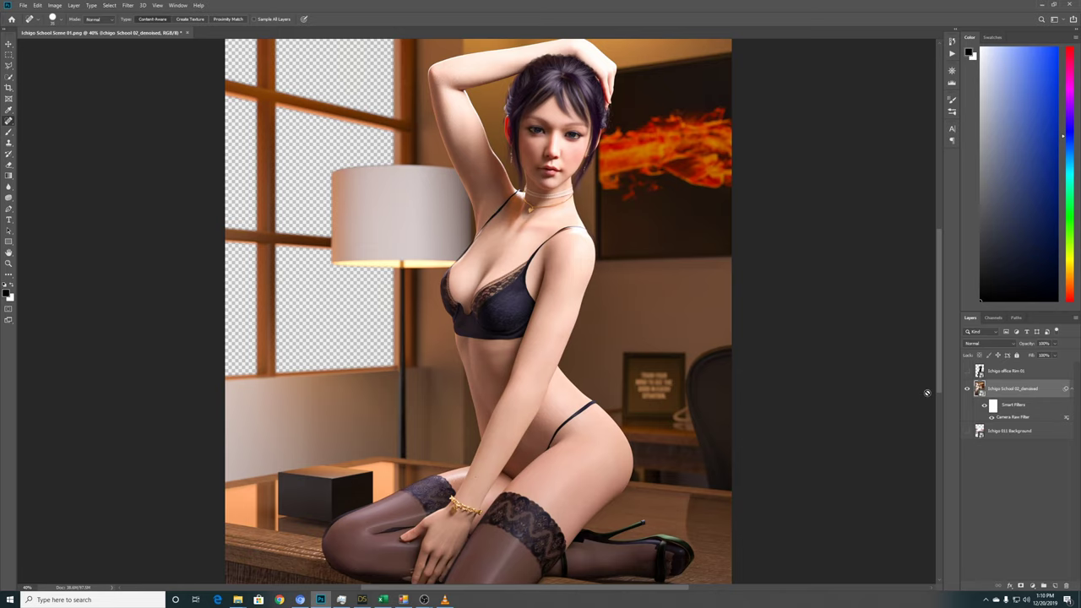
Open the Filter menu to reach the Nik Collection plugins.
left_click_drag(945, 274, 942, 324)
scroll(937, 323, "up", 3)
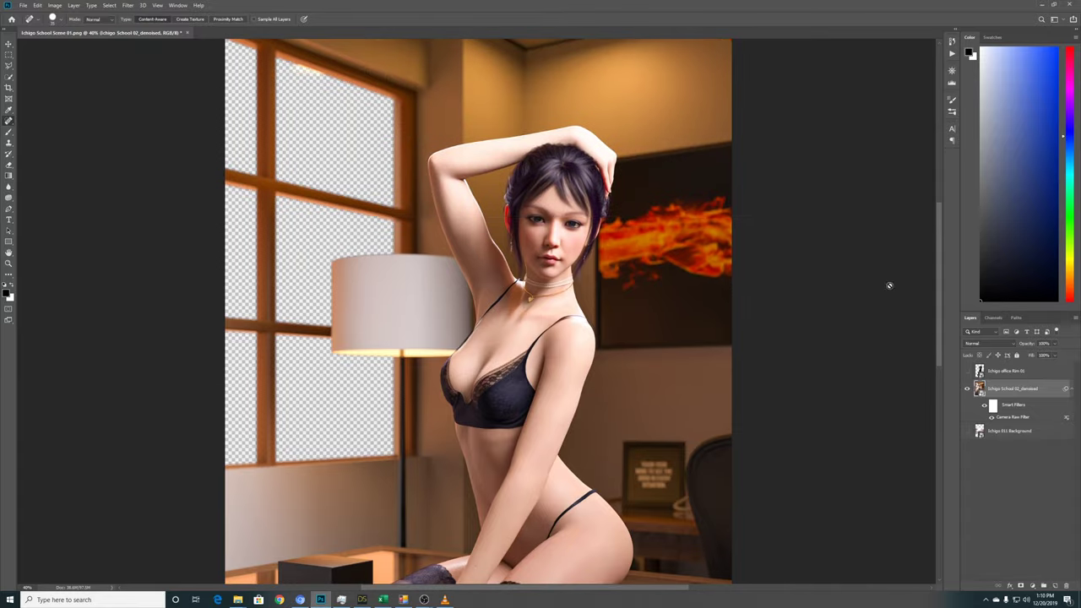
left_click(128, 6)
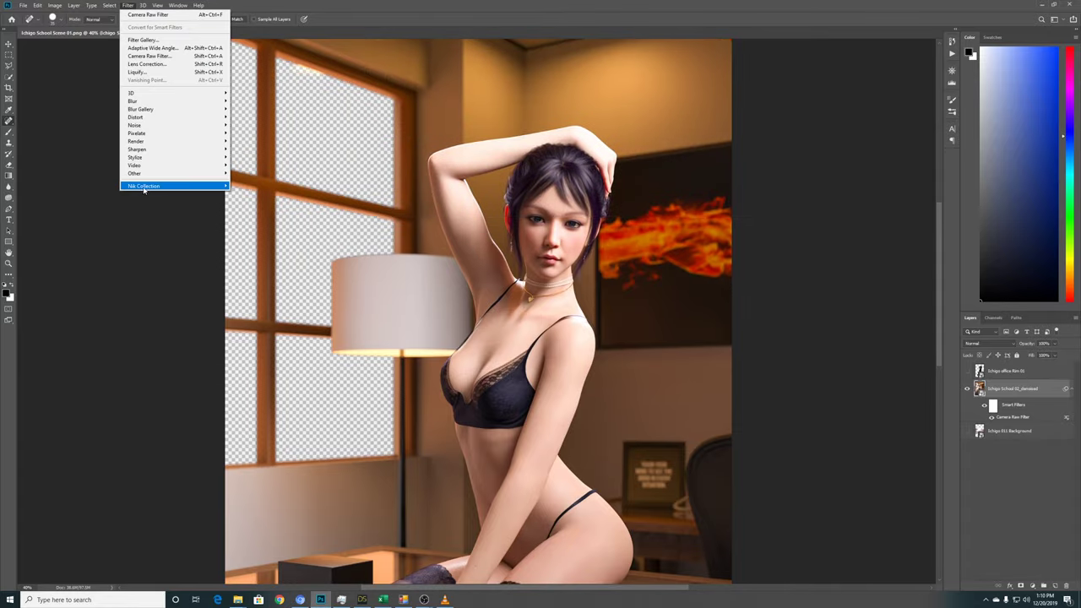
Launch Color Efex Pro 4, dismiss the Smart Filter warning, and reset the soft focus filter.
mouse_move(148, 187)
left_click(247, 188)
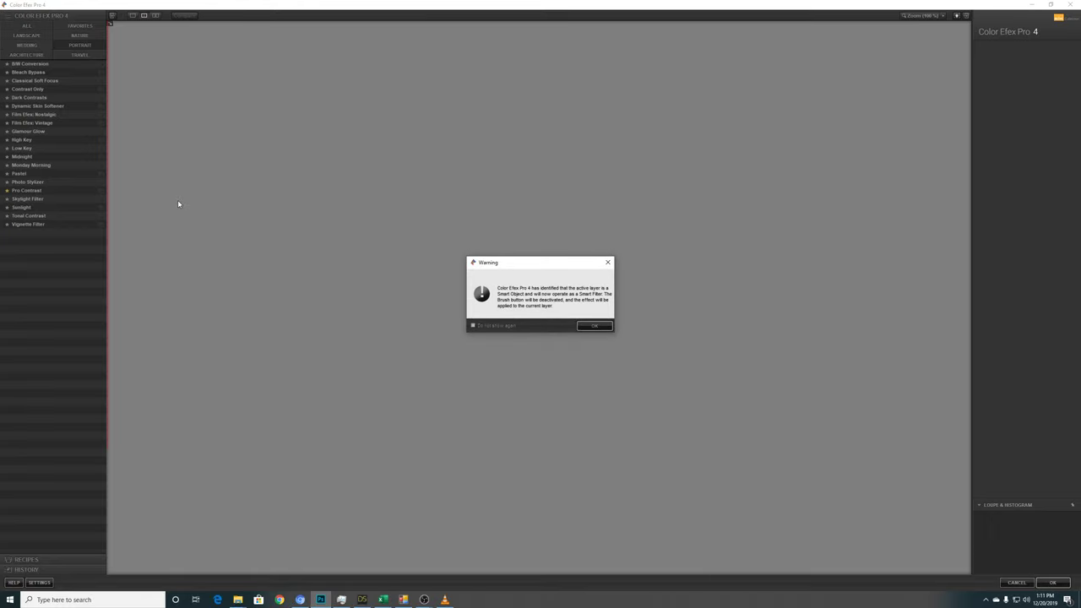
left_click(590, 327)
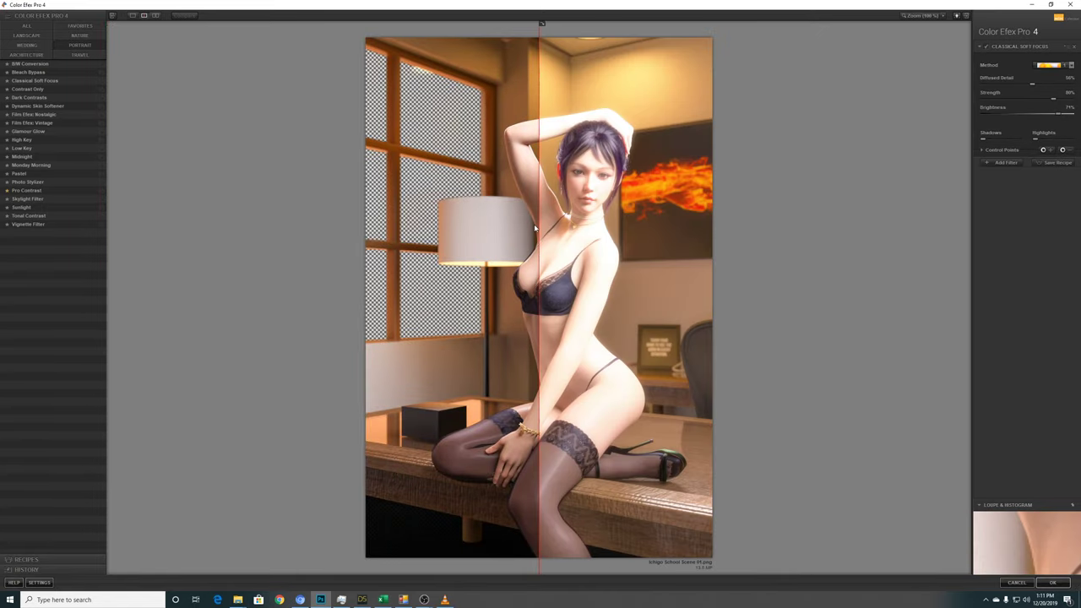
left_click_drag(539, 224, 500, 224)
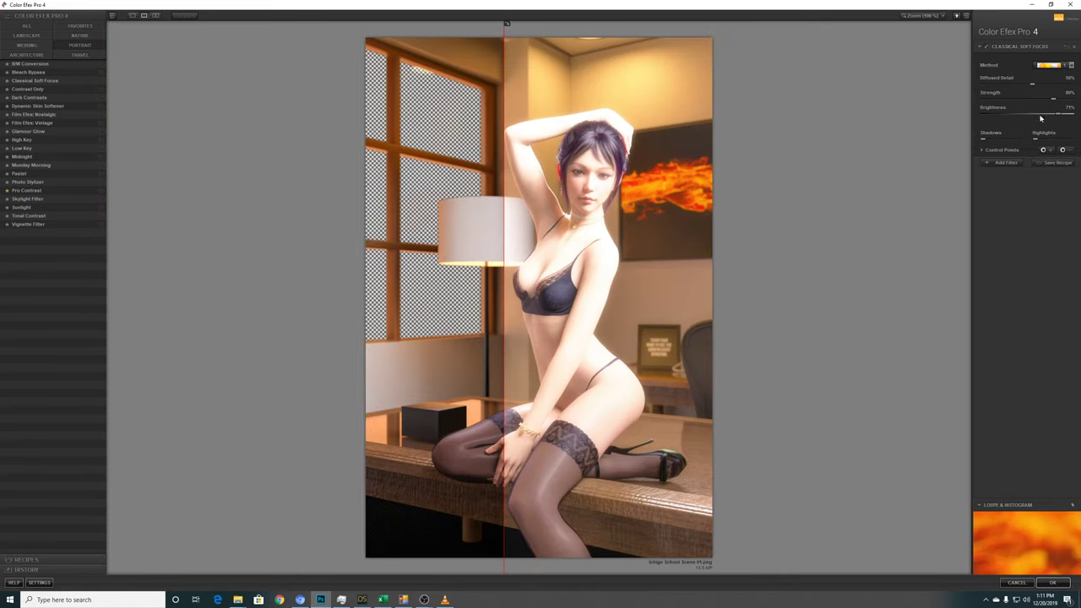
left_click(1068, 48)
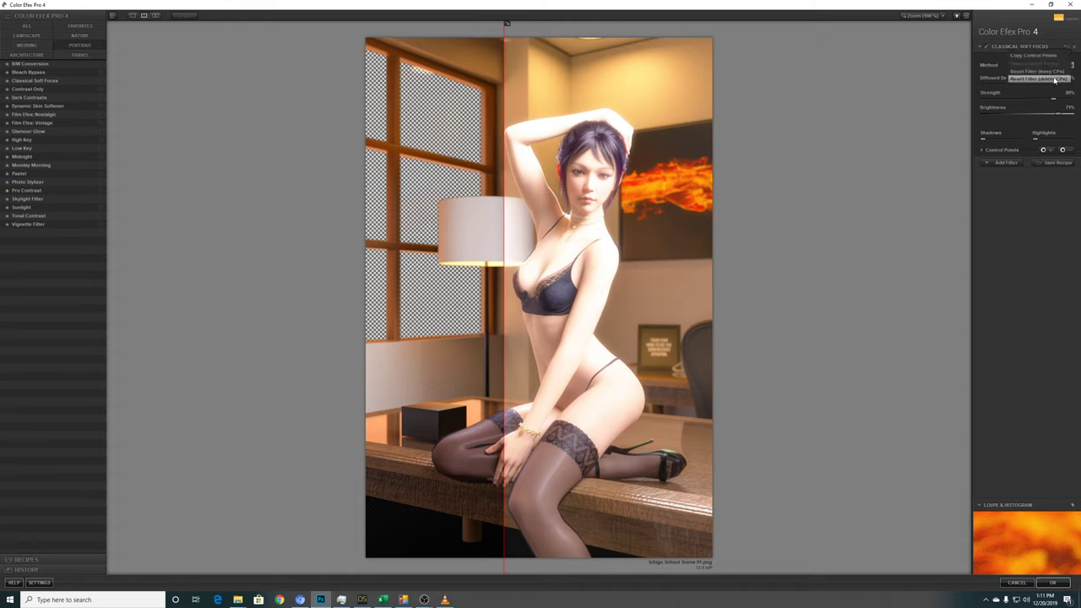
left_click(1054, 79)
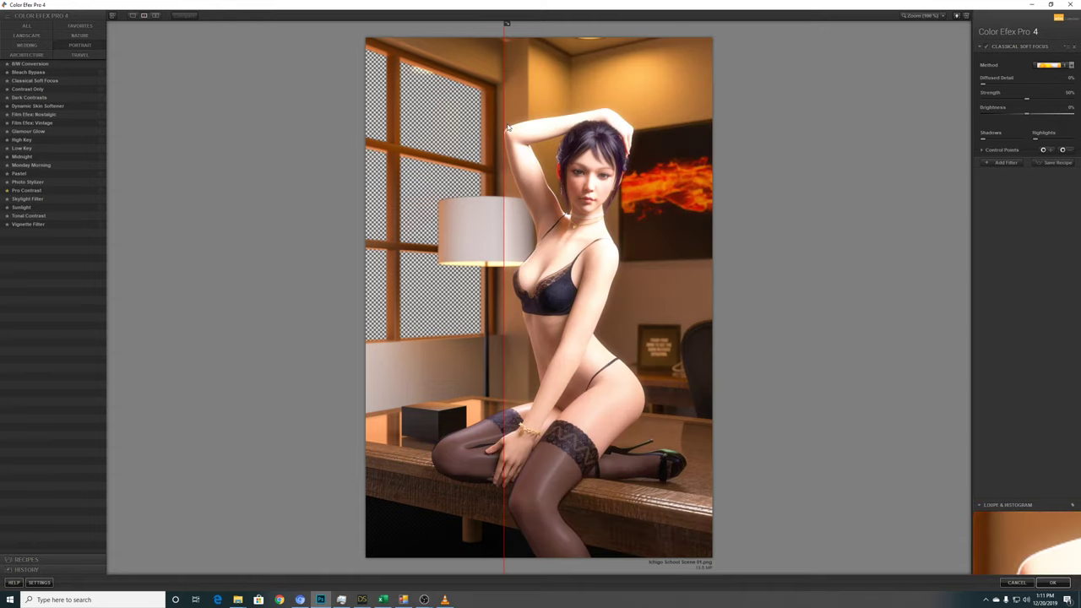
Choose Skylight Filter over Sunlight, compare in split preview, and apply it back to Photoshop.
left_click_drag(507, 127, 547, 129)
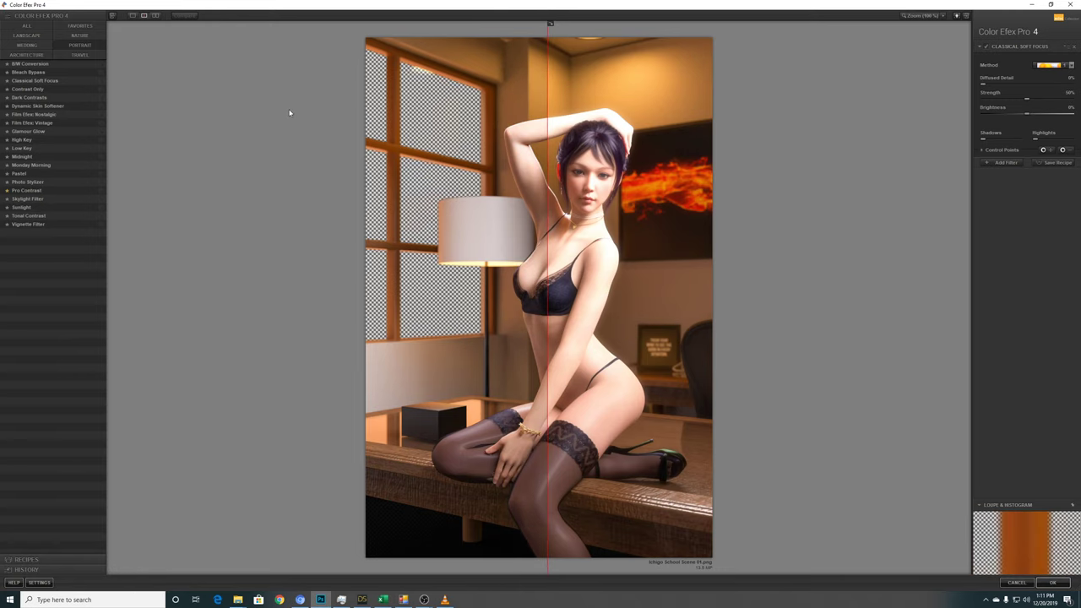
left_click(38, 199)
left_click(39, 208)
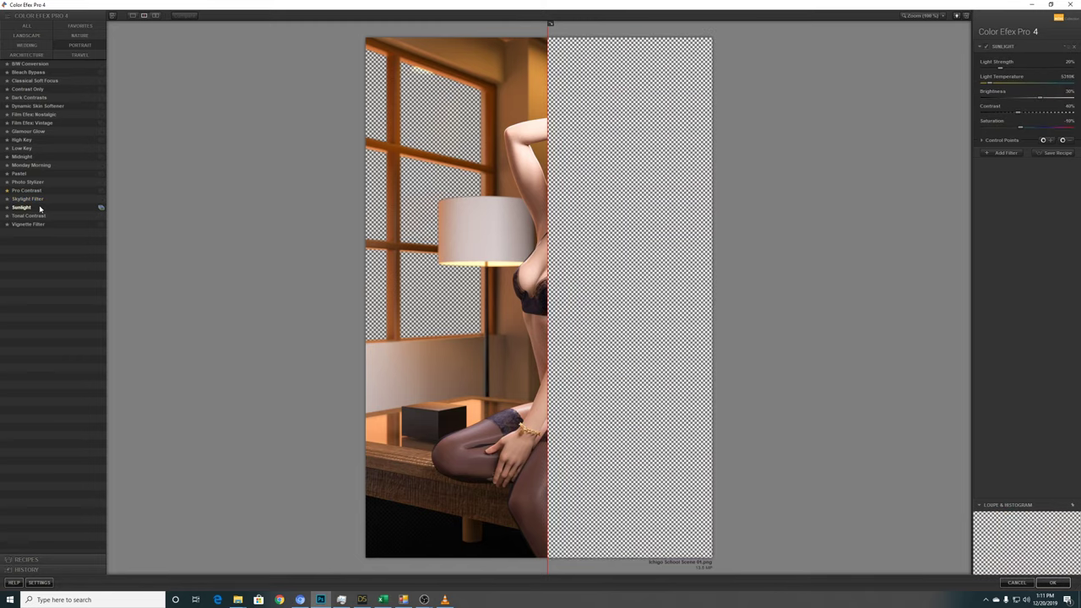
left_click(38, 199)
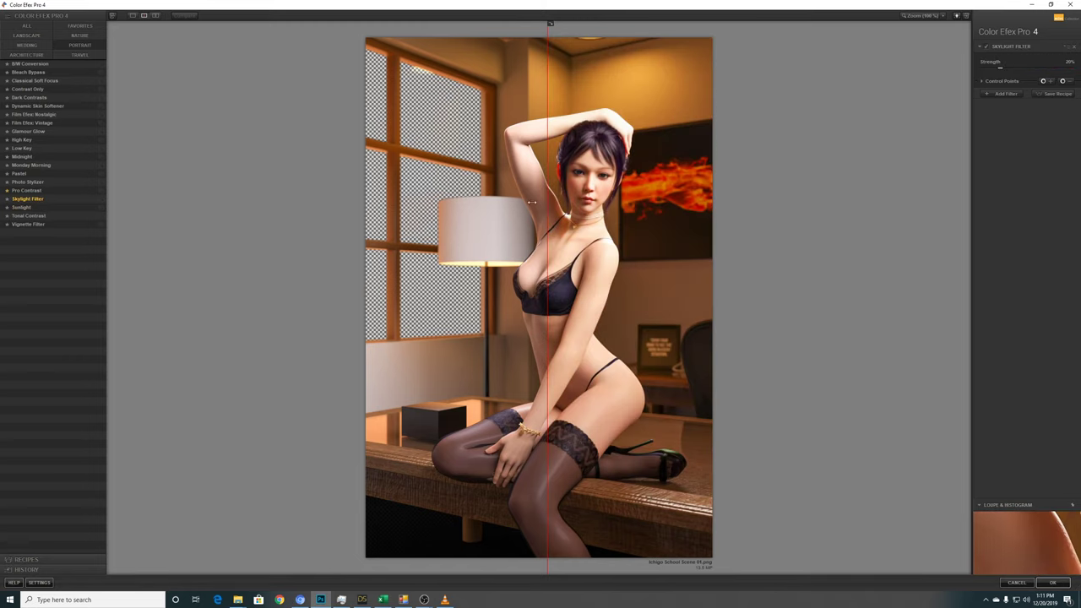
left_click_drag(540, 202, 457, 213)
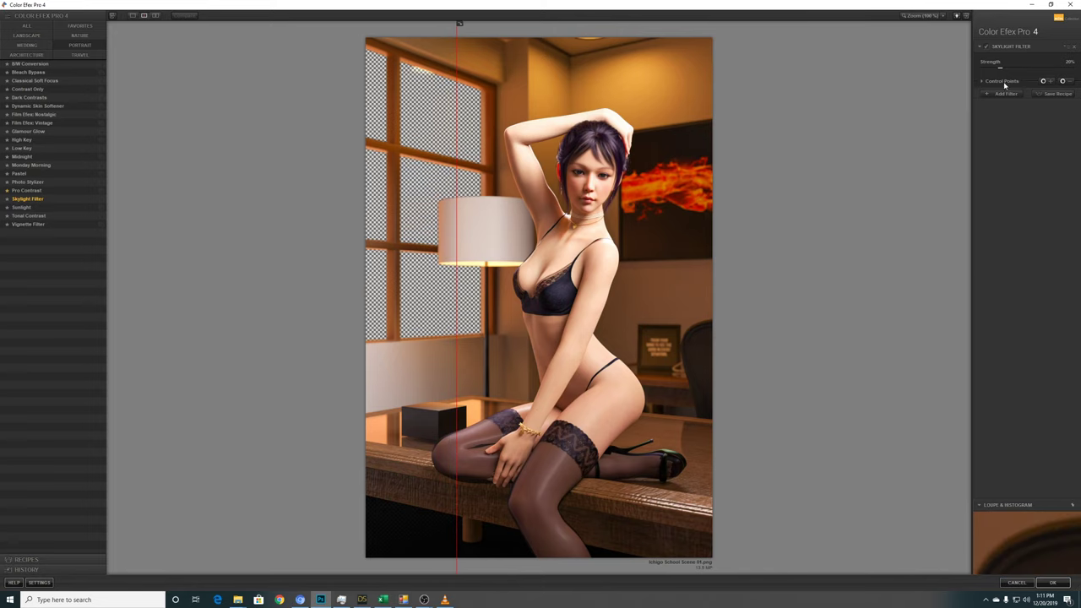
left_click(1054, 579)
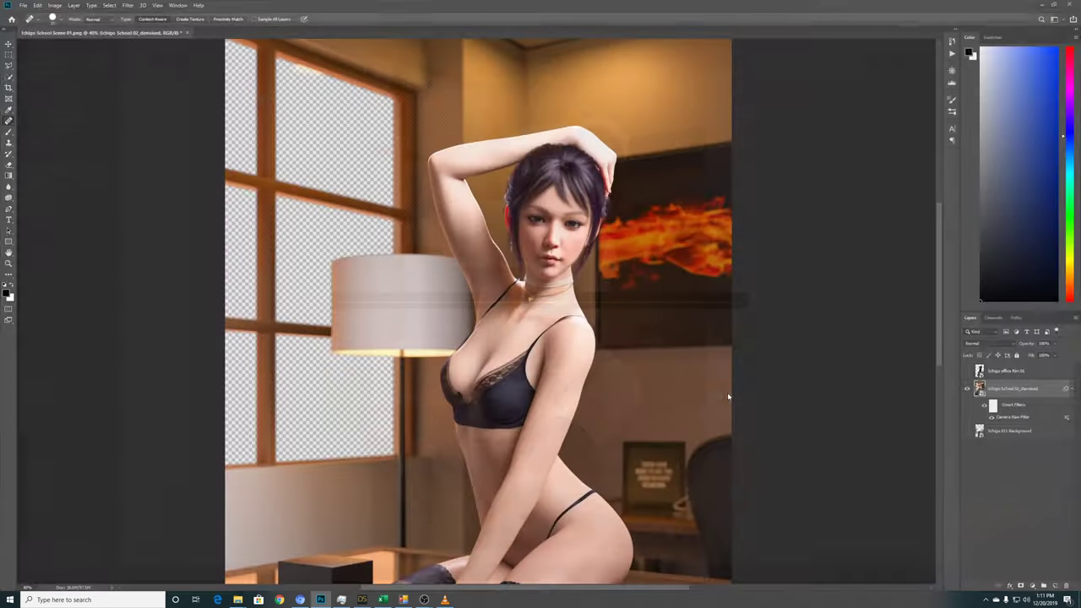
Make the Ichigo office Rim 01 layer visible and select it.
left_click(967, 372)
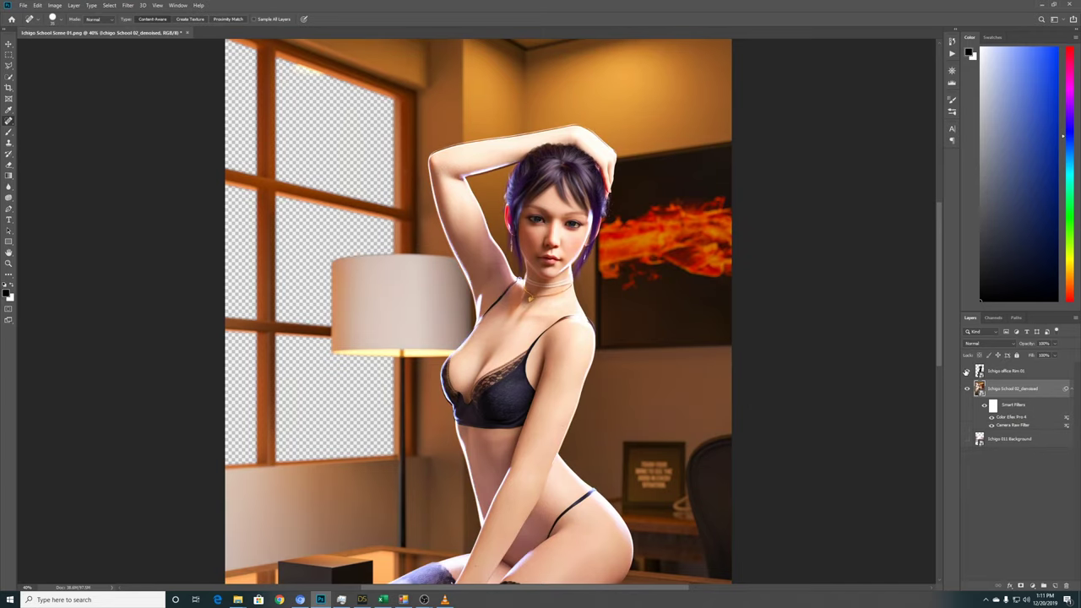
mouse_move(939, 339)
left_mouse_down()
mouse_move(942, 391)
mouse_move(948, 334)
mouse_move(949, 347)
left_mouse_up()
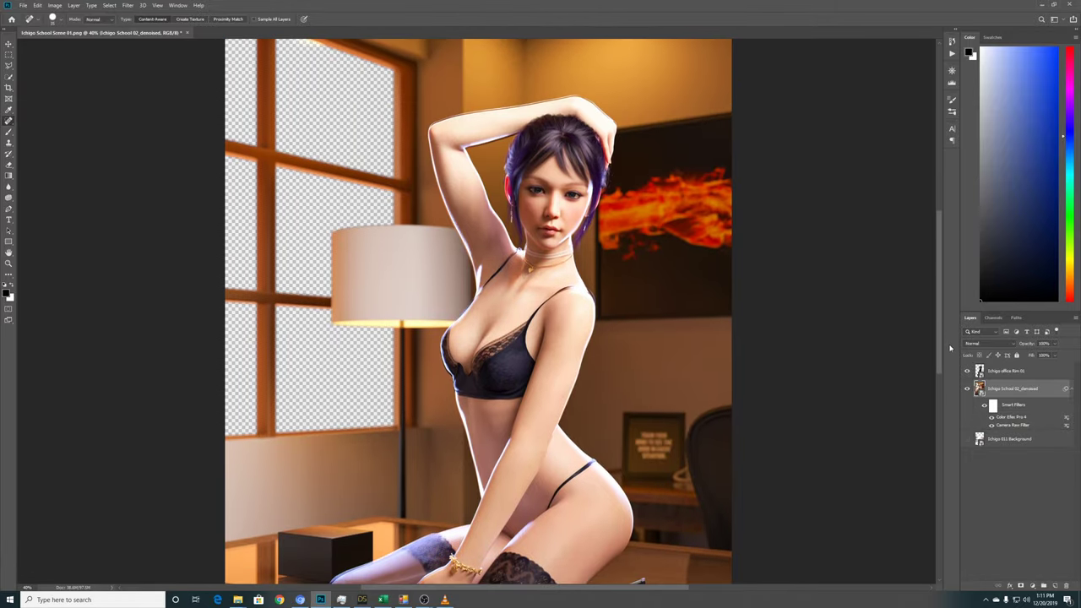
left_click(1013, 375)
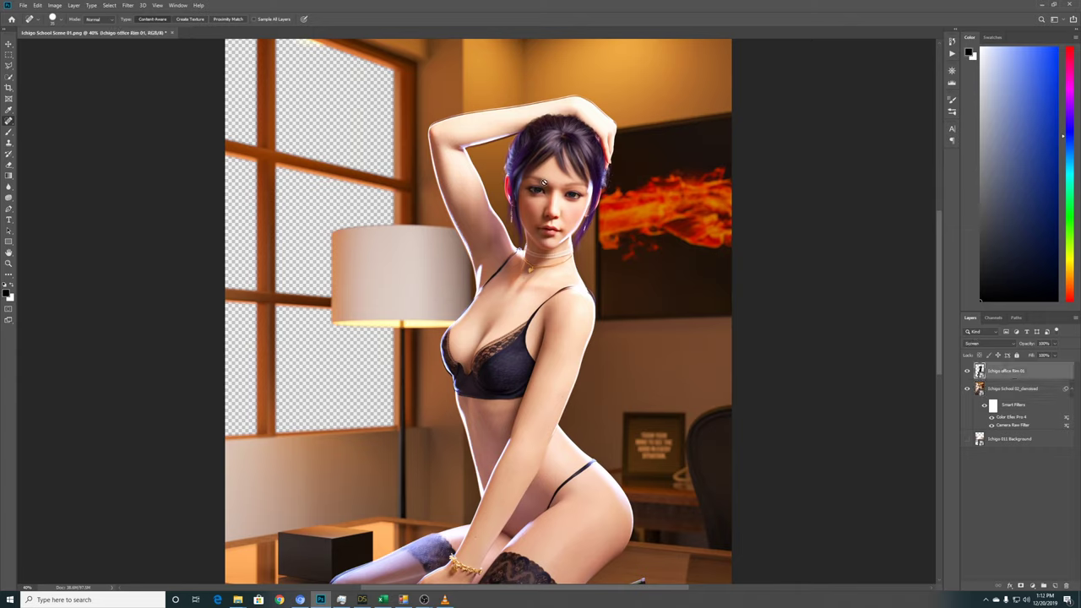
Run the Auto Glow Layer action from the Actions panel.
left_click(952, 41)
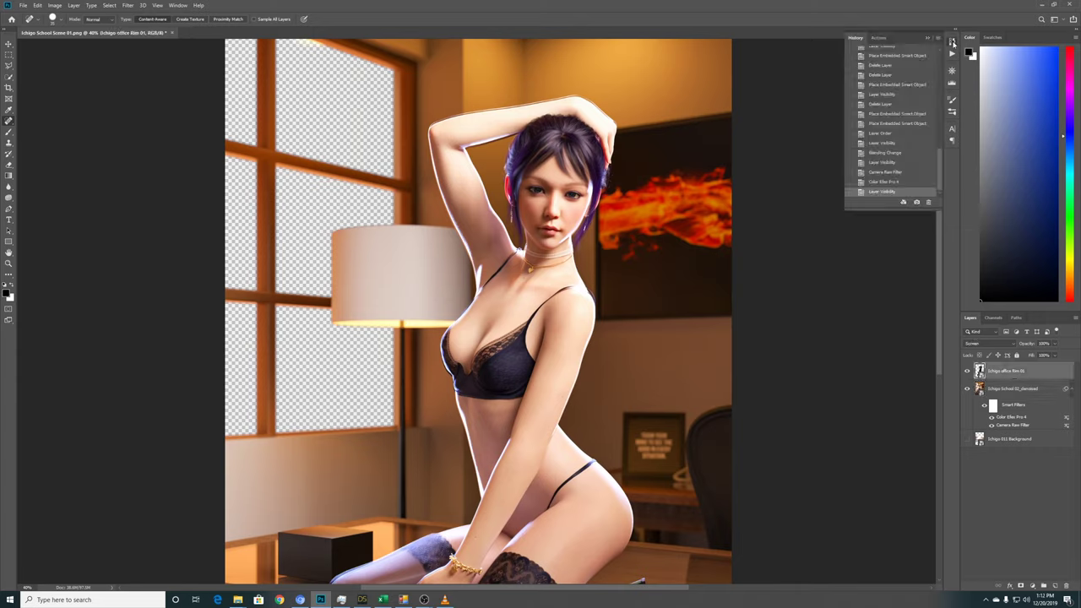
left_click(879, 38)
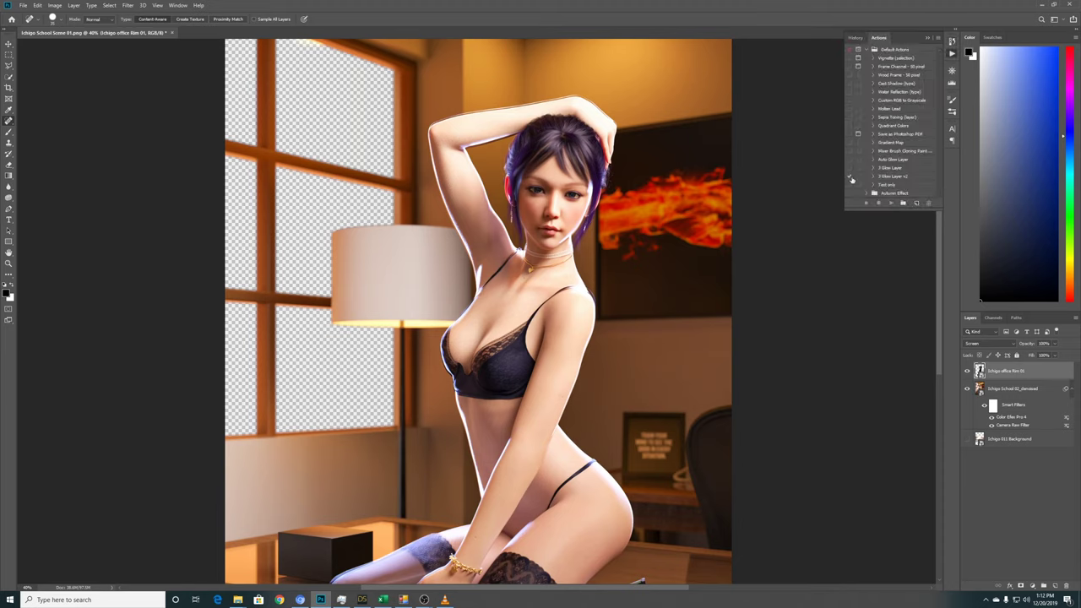
left_click(849, 159)
left_click(891, 160)
left_click(891, 204)
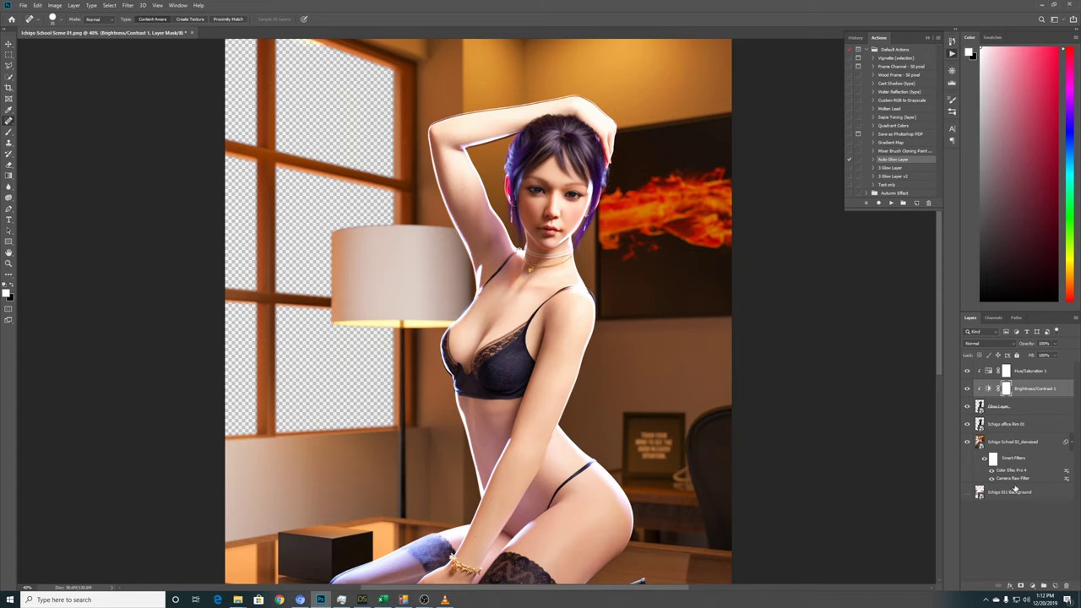
Set the Brightness/Contrast 1 adjustment's Brightness to 34.
left_click(1034, 587)
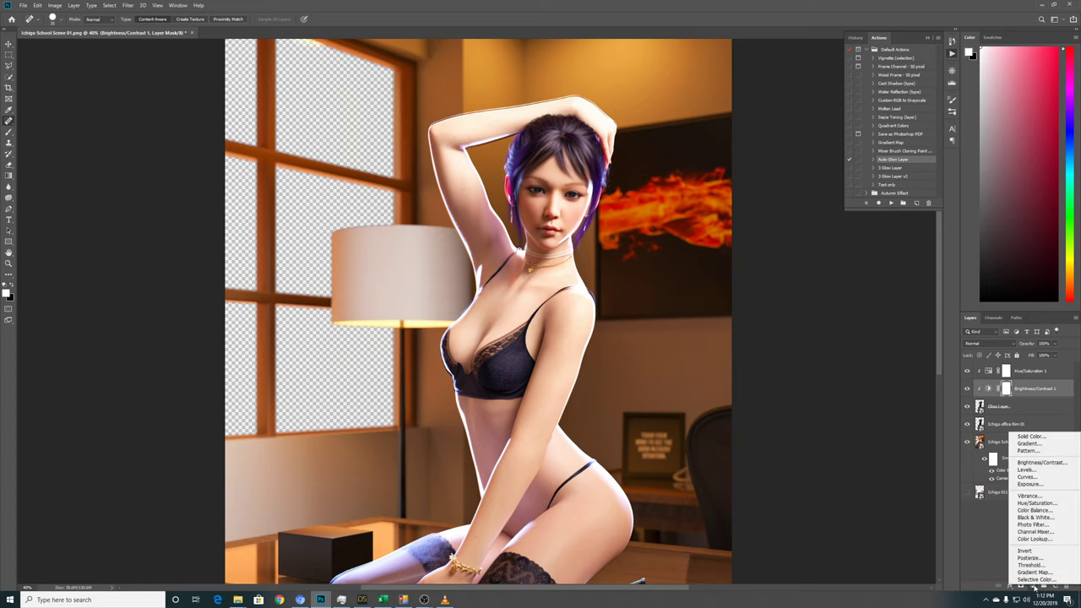
left_click(1006, 565)
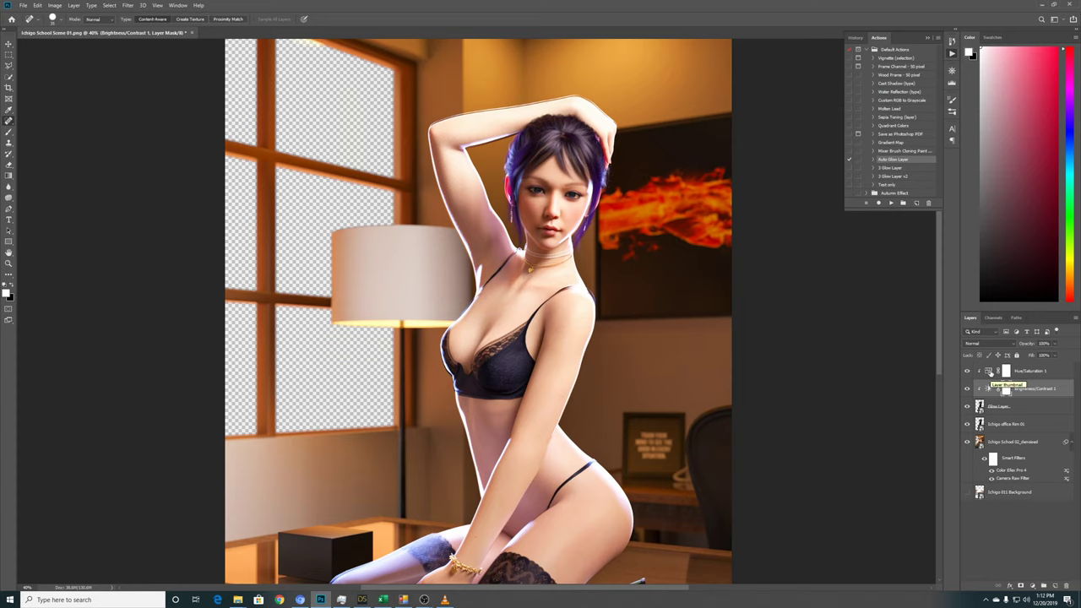
double_click(990, 372)
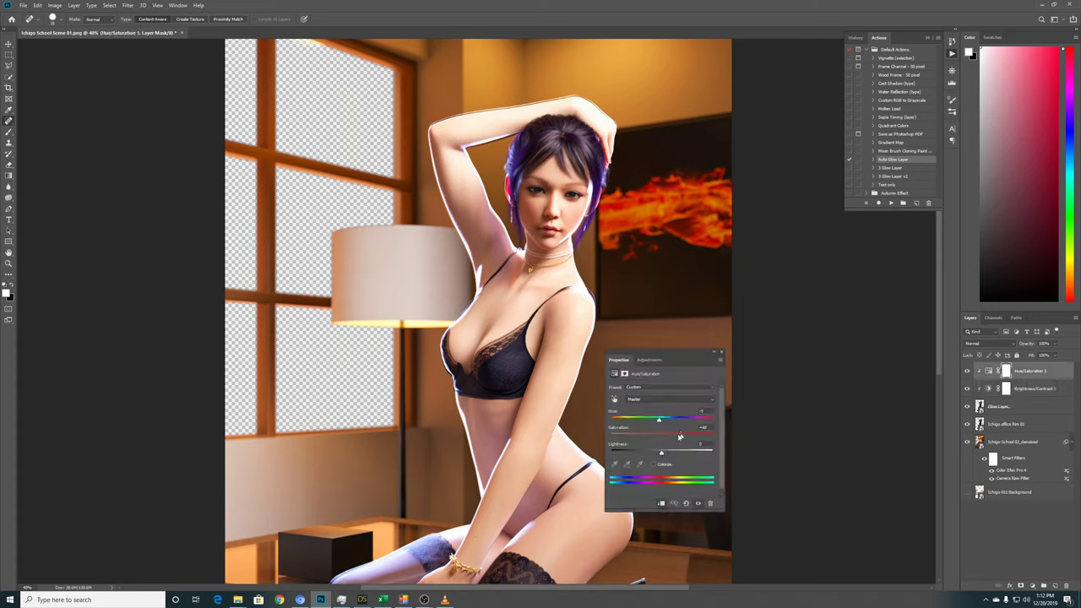
left_click(721, 352)
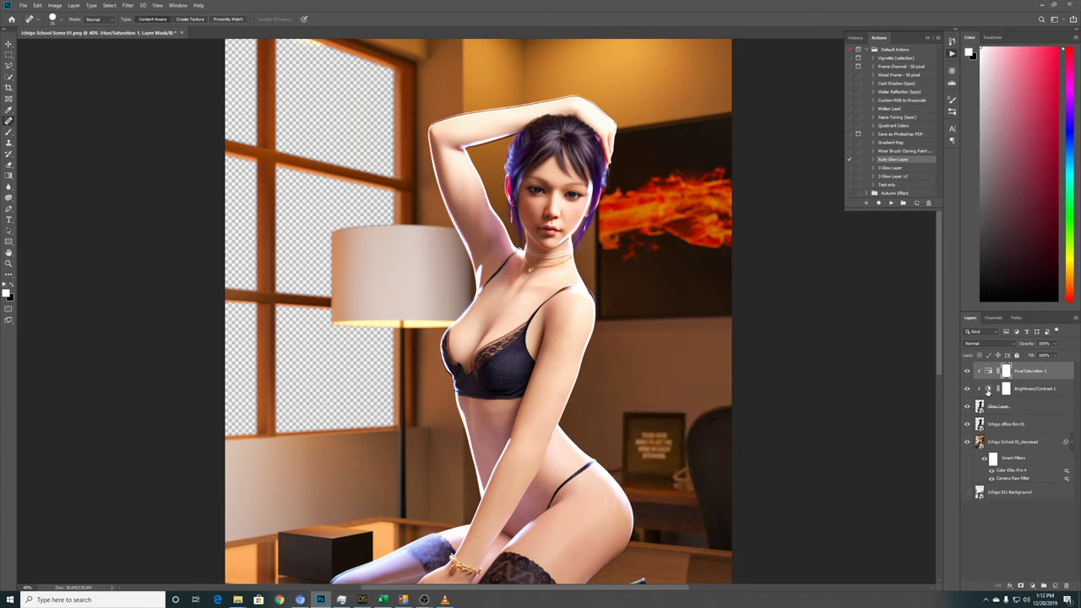
left_click(988, 390)
double_click(988, 389)
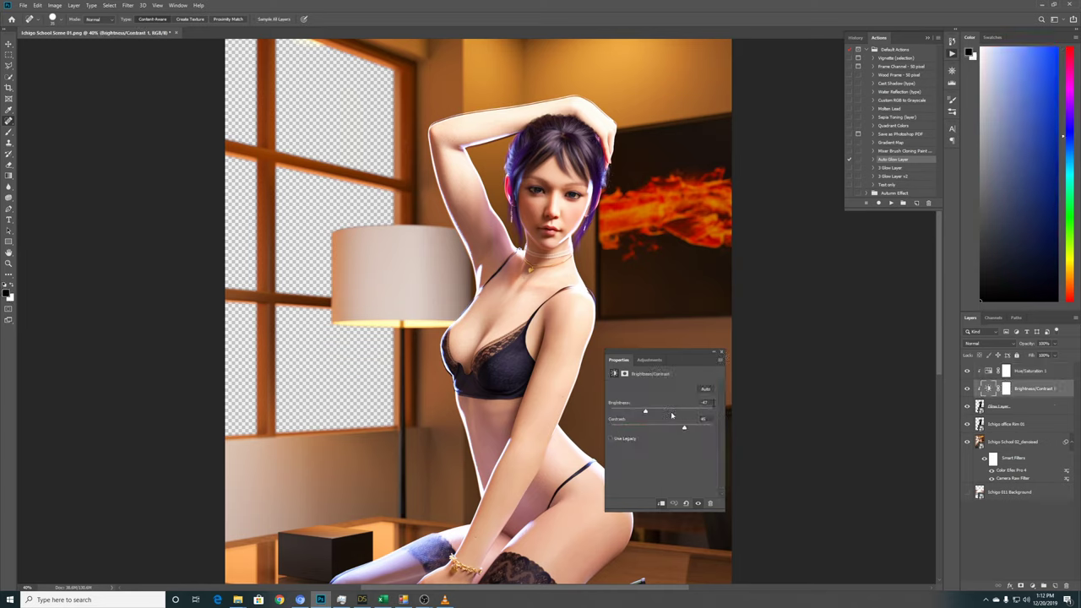
mouse_move(648, 411)
left_mouse_down()
mouse_move(726, 415)
mouse_move(647, 414)
mouse_move(673, 417)
mouse_move(622, 430)
mouse_move(717, 429)
mouse_move(649, 430)
mouse_move(686, 427)
mouse_move(693, 413)
mouse_move(630, 414)
mouse_move(658, 418)
left_mouse_up()
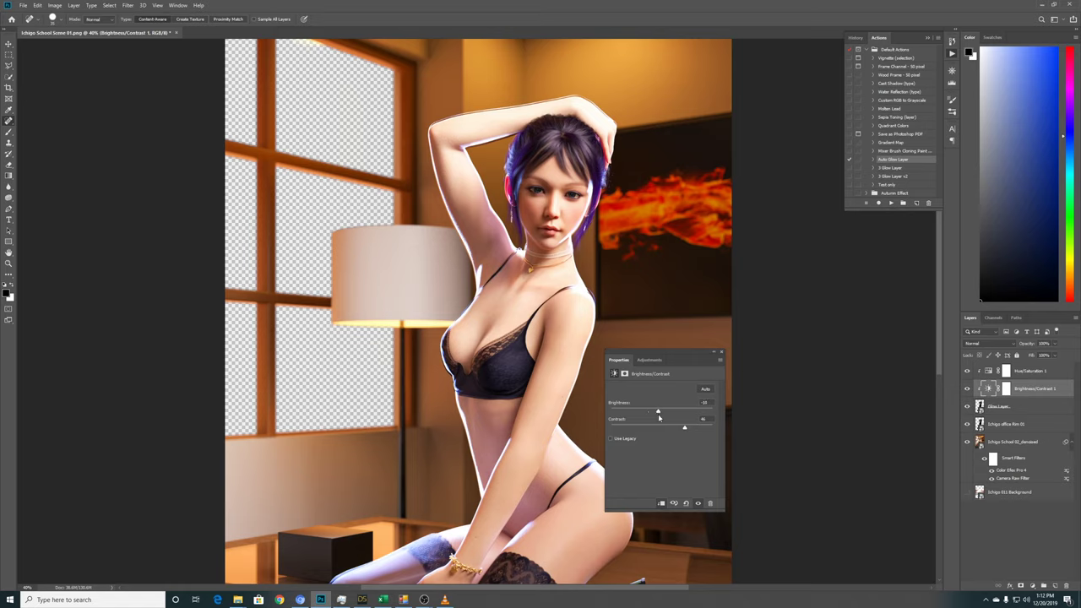
left_click(721, 355)
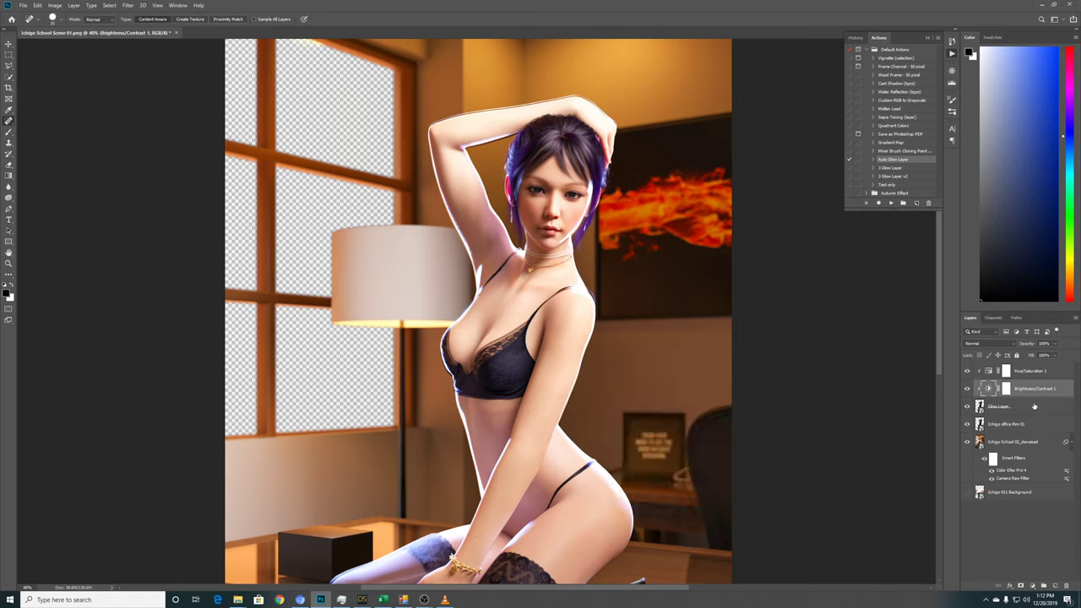
Hide the rim and render layers and stamp the visible glow layers into Layer 1.
left_click(967, 425)
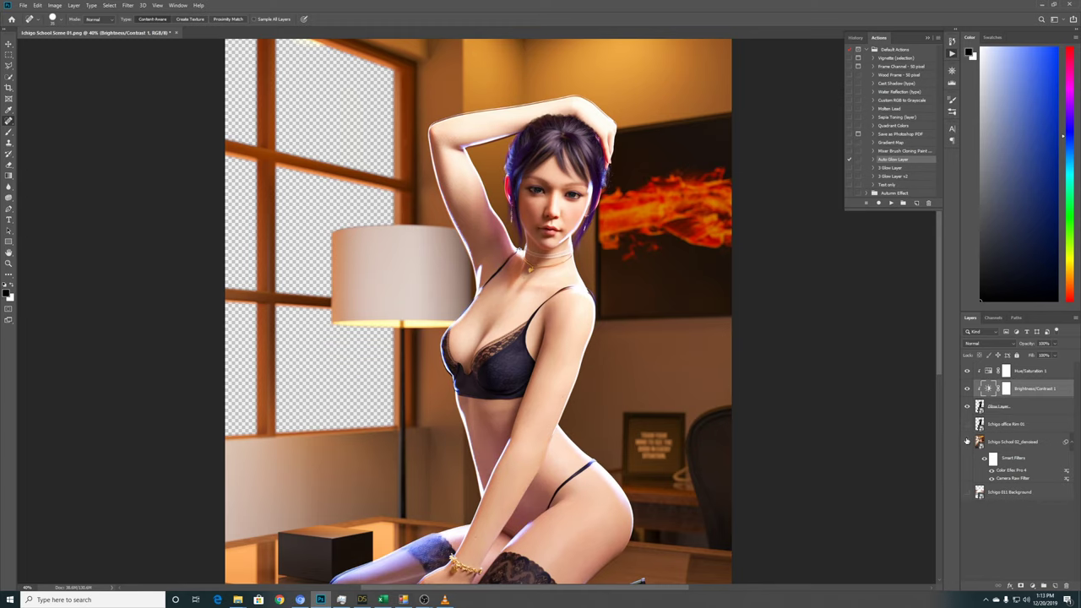
left_click(967, 442)
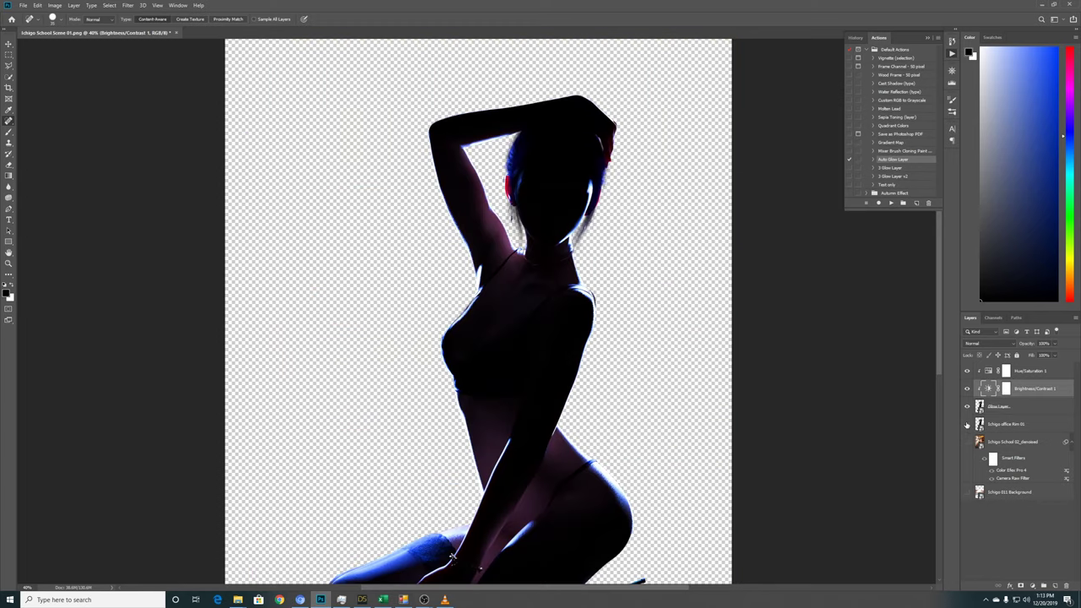
left_click(1036, 410)
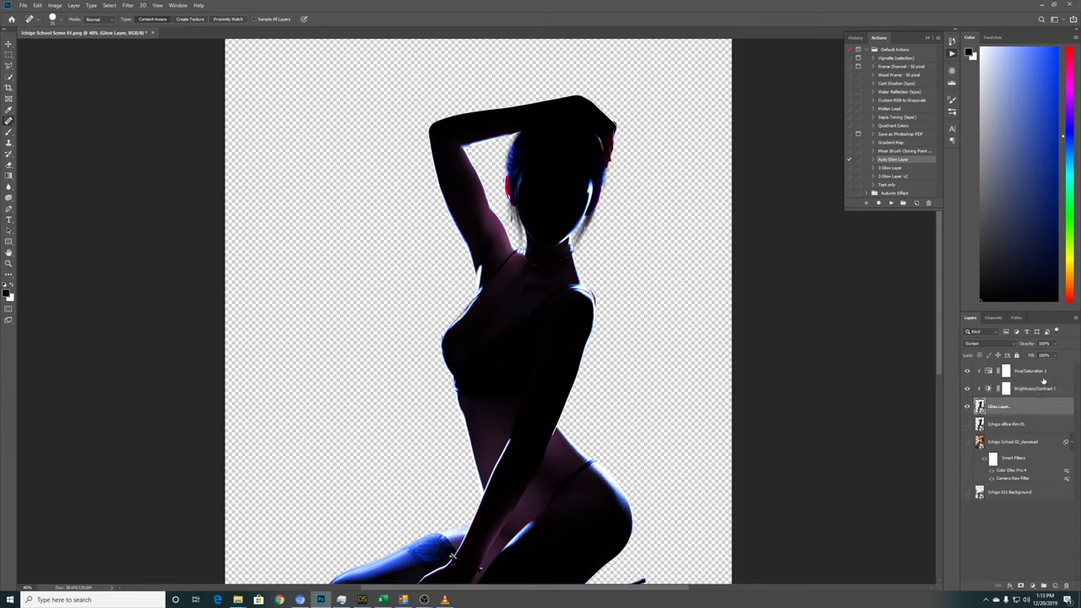
left_click(1045, 372, "shift")
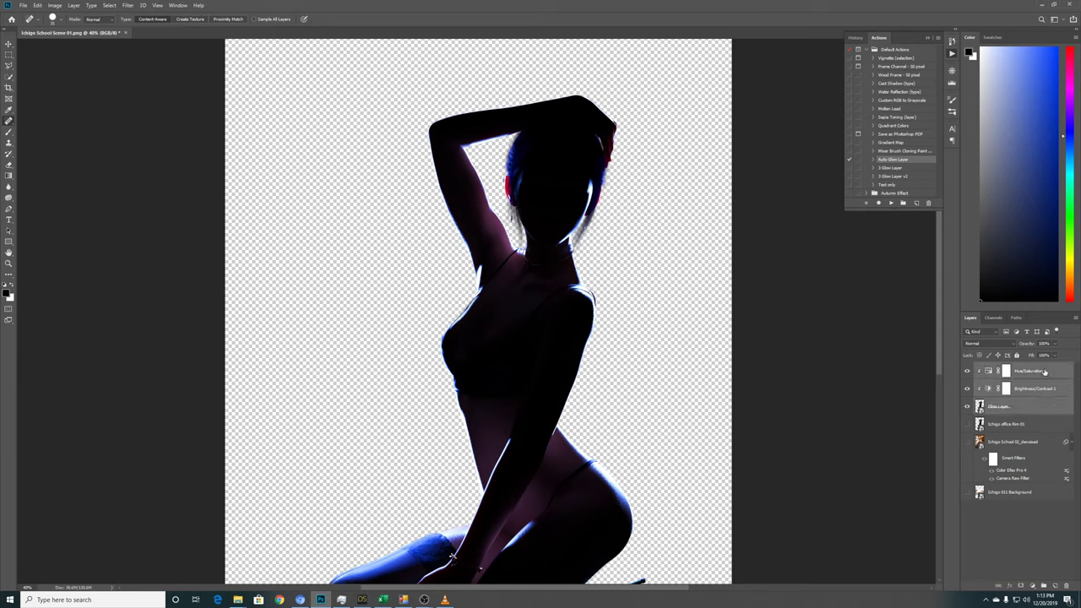
key("ctrl+shift+alt+e")
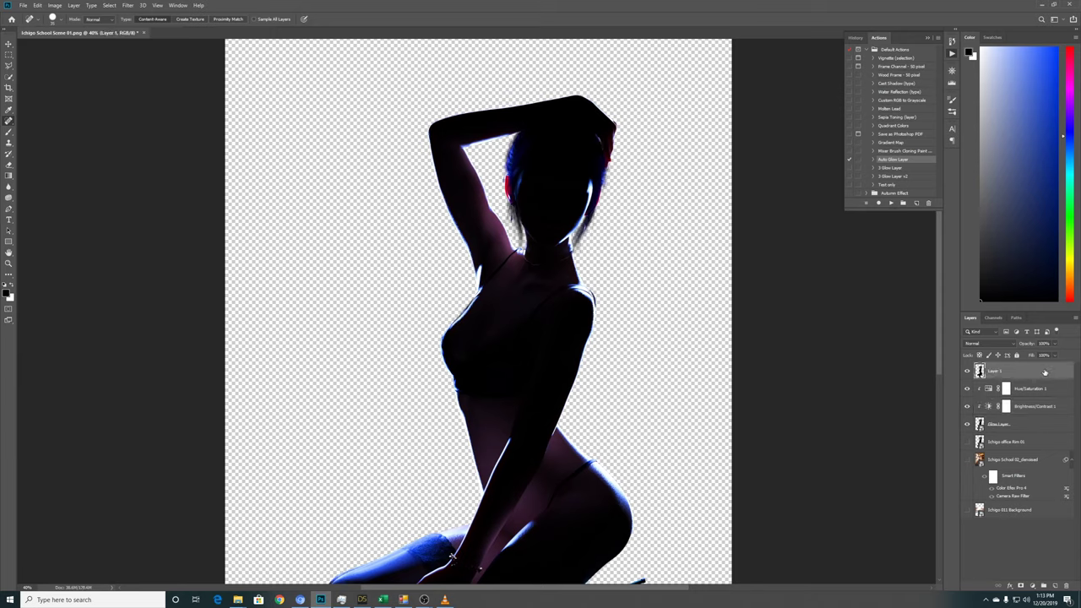
Delete the old Glow Layer and adjustment layers, then run the 3 Glow Layer v2 action.
left_click(1037, 389)
left_click(1027, 426, "shift")
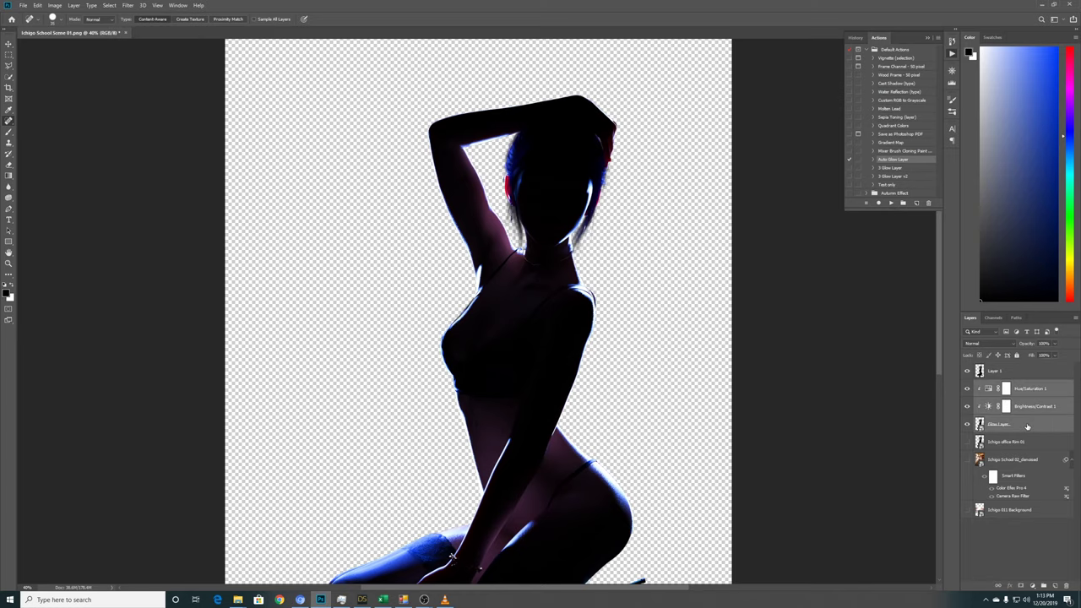
key("Delete")
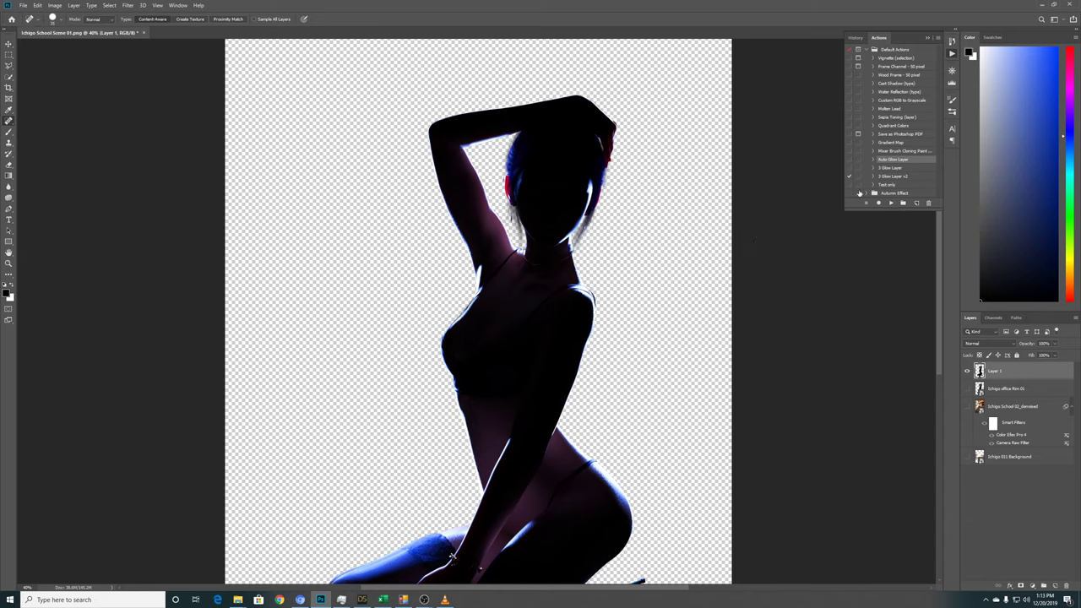
left_click(888, 177)
left_click(890, 203)
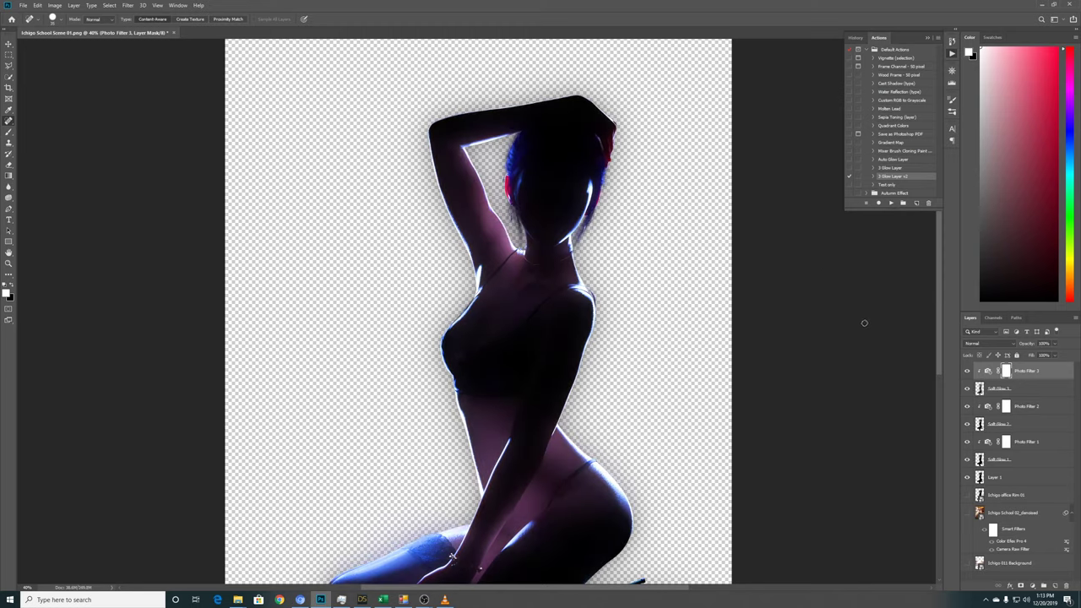
Set Photo Filter 3 to the Deep Blue preset, dismissing the rasterize error.
left_click_drag(937, 298, 937, 353)
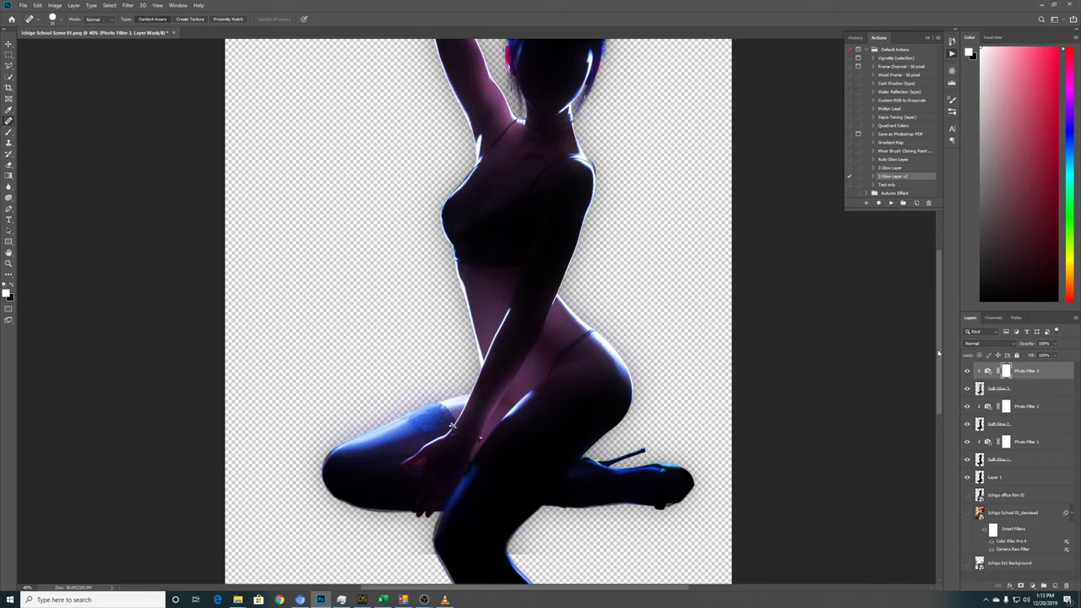
double_click(988, 371)
left_click(659, 391)
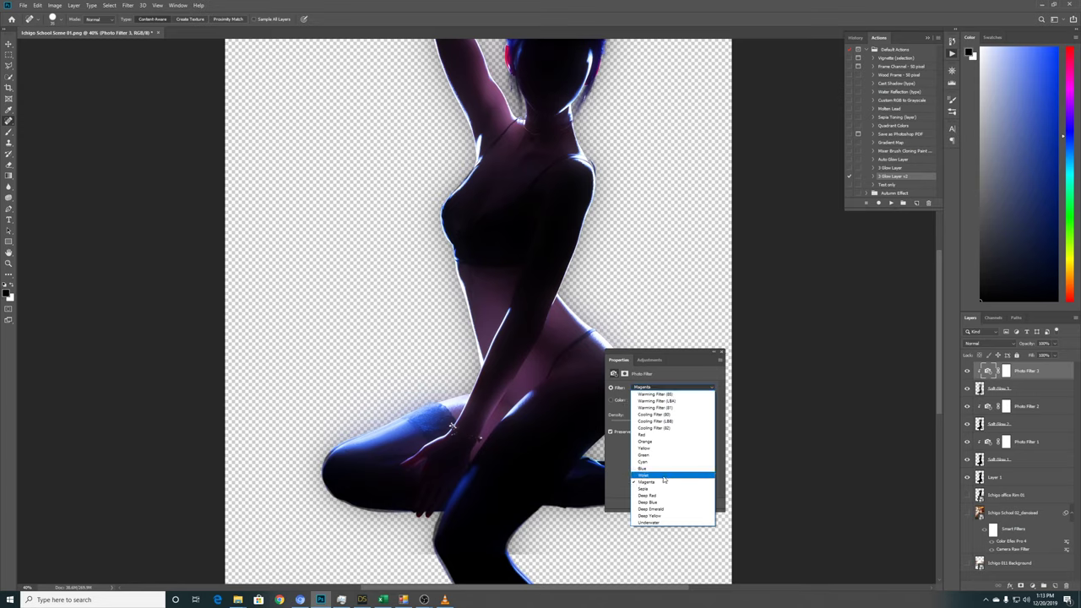
left_click(654, 503)
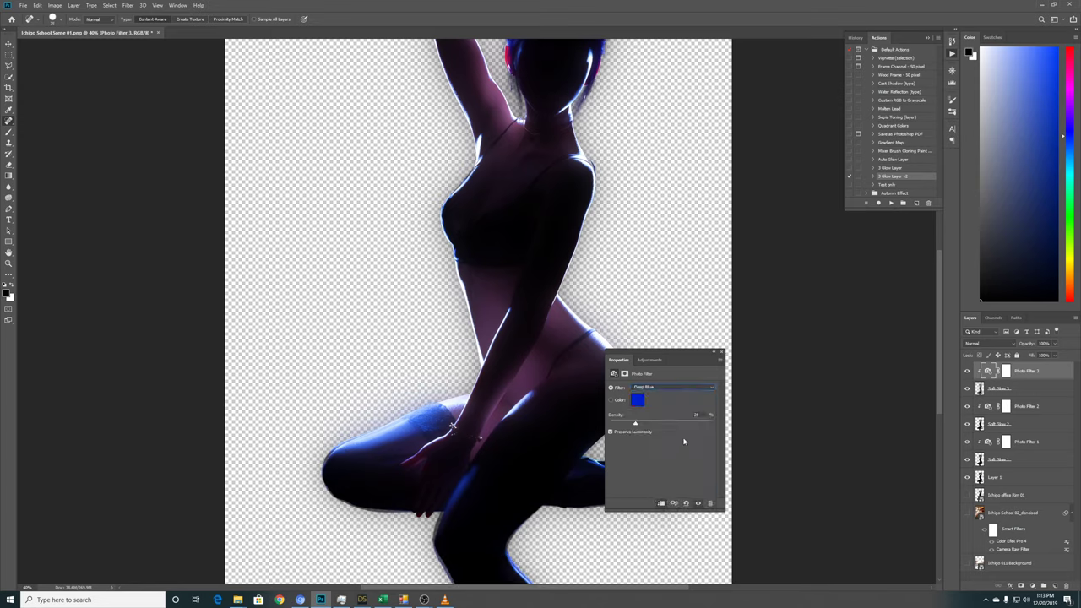
left_click(836, 418)
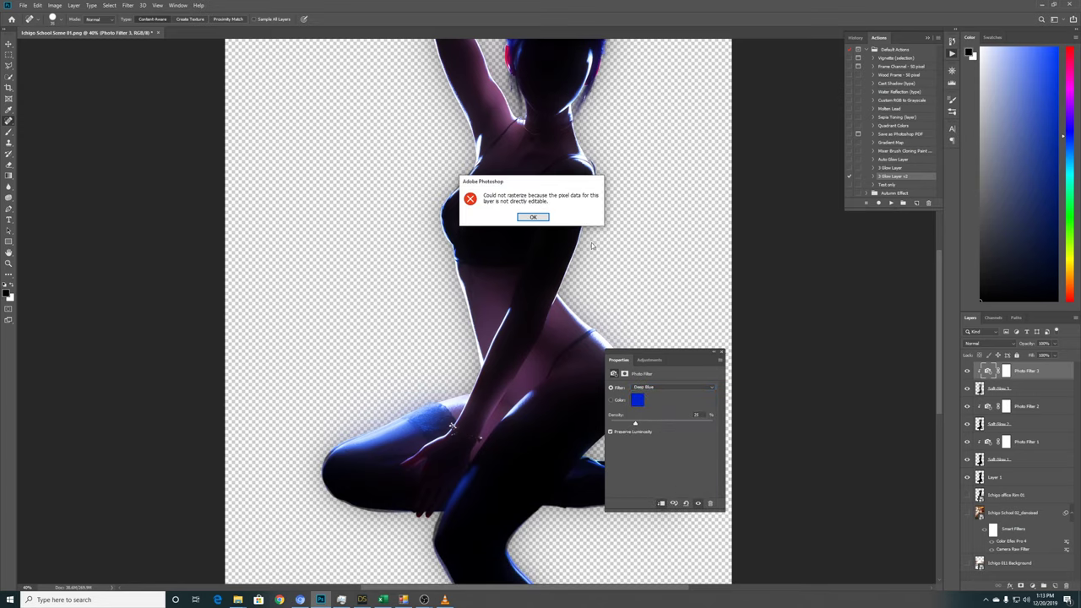
left_click(533, 217)
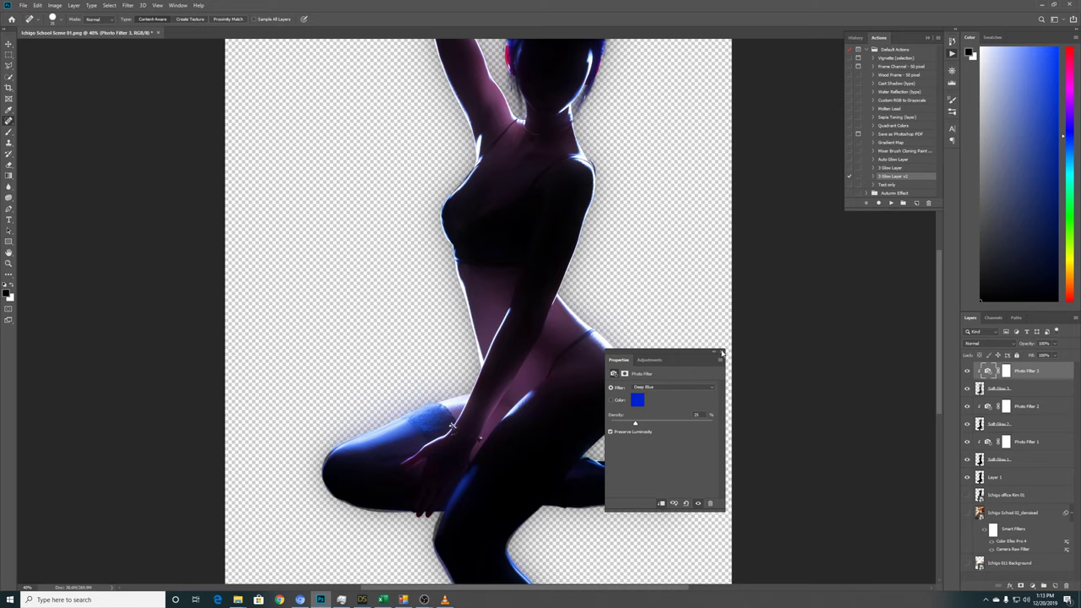
left_click(722, 353)
Set Photo Filters 2 and 1 to Cooling Filter (80) and show the room background again.
double_click(988, 407)
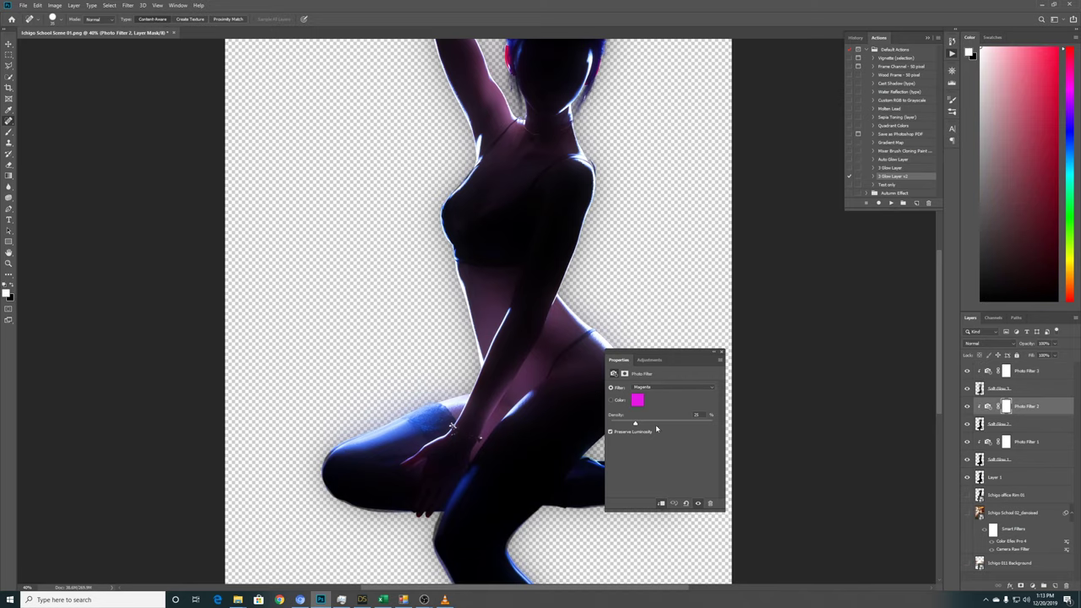
left_click(661, 389)
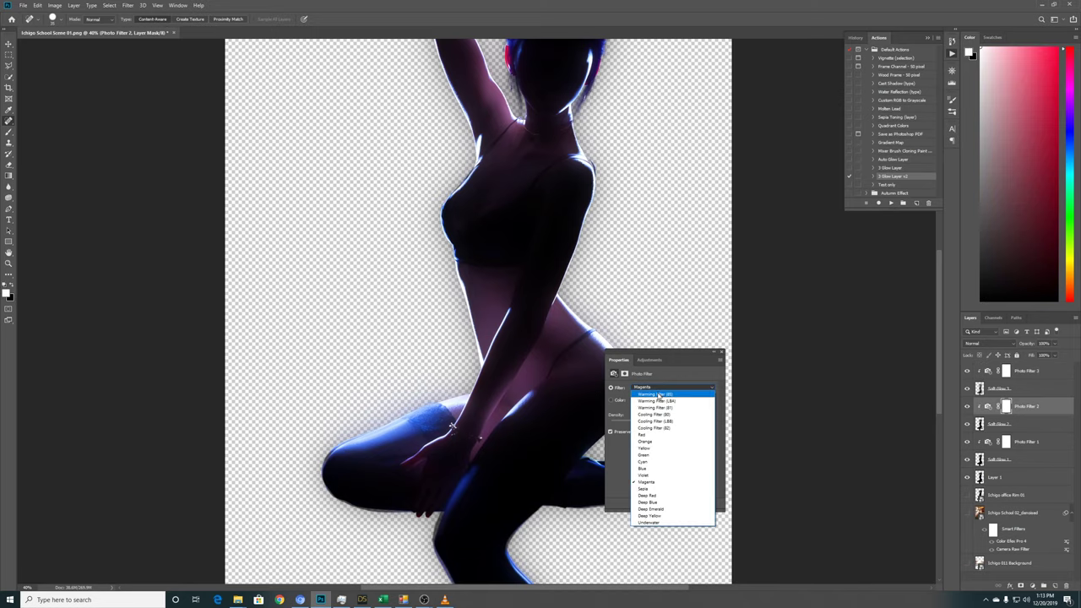
left_click(649, 468)
left_click(660, 388)
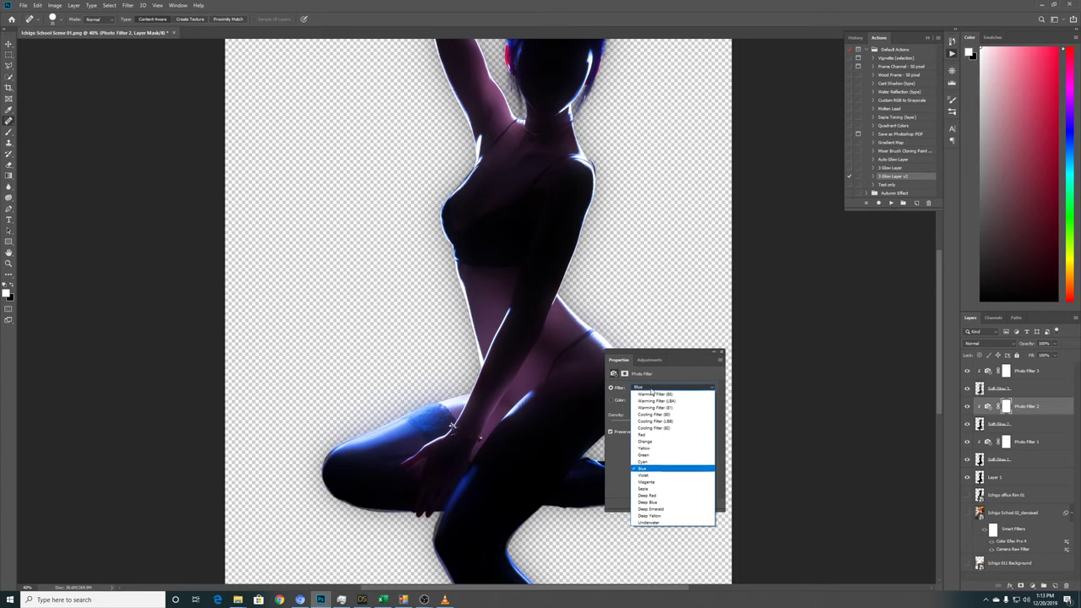
left_click(659, 412)
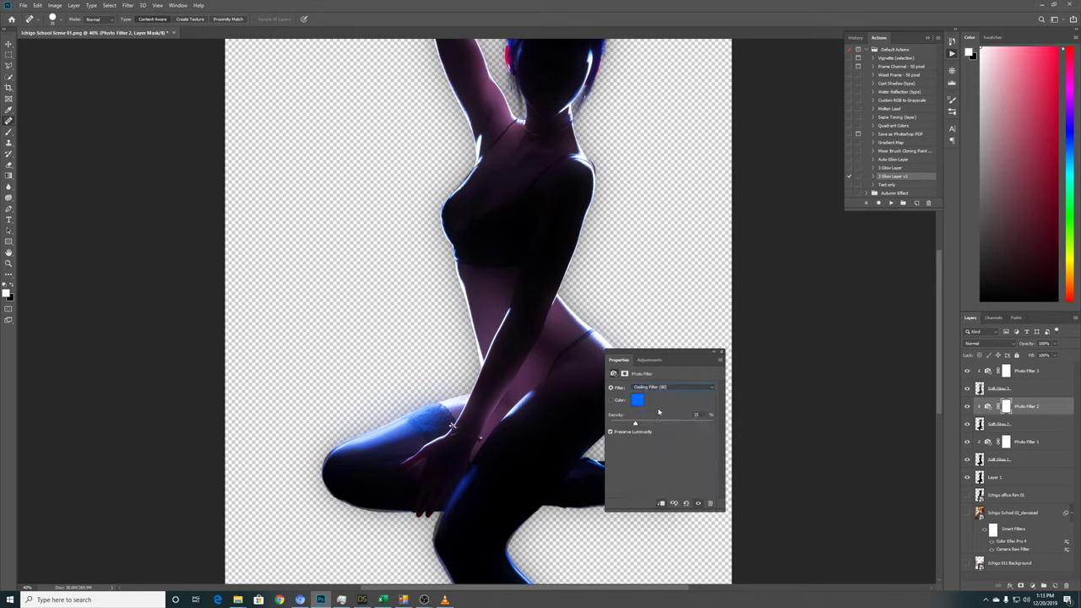
left_click(722, 353)
double_click(988, 441)
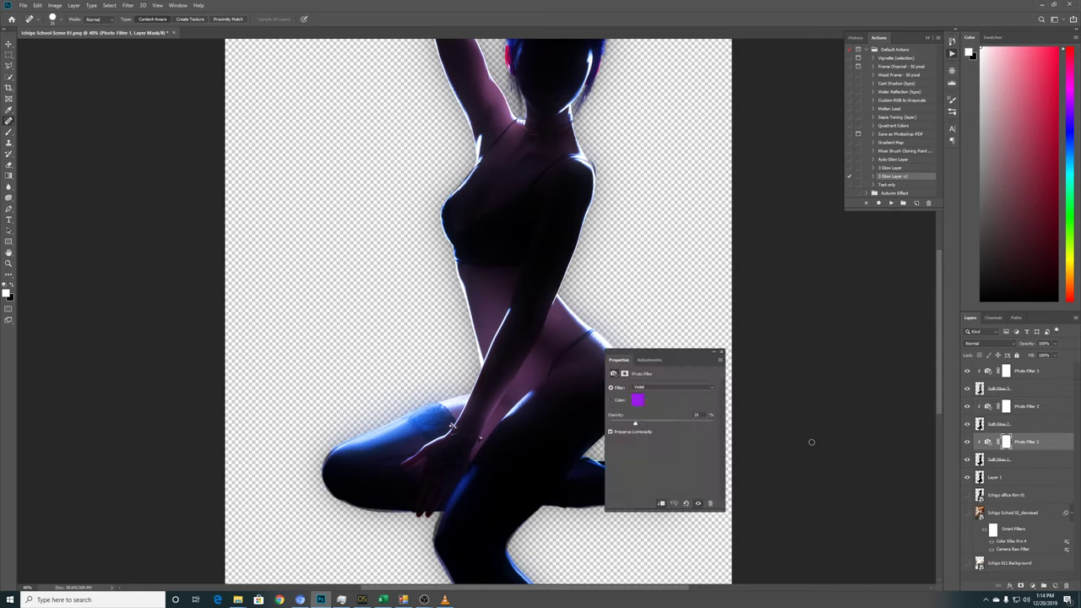
left_click(671, 390)
left_click(663, 411)
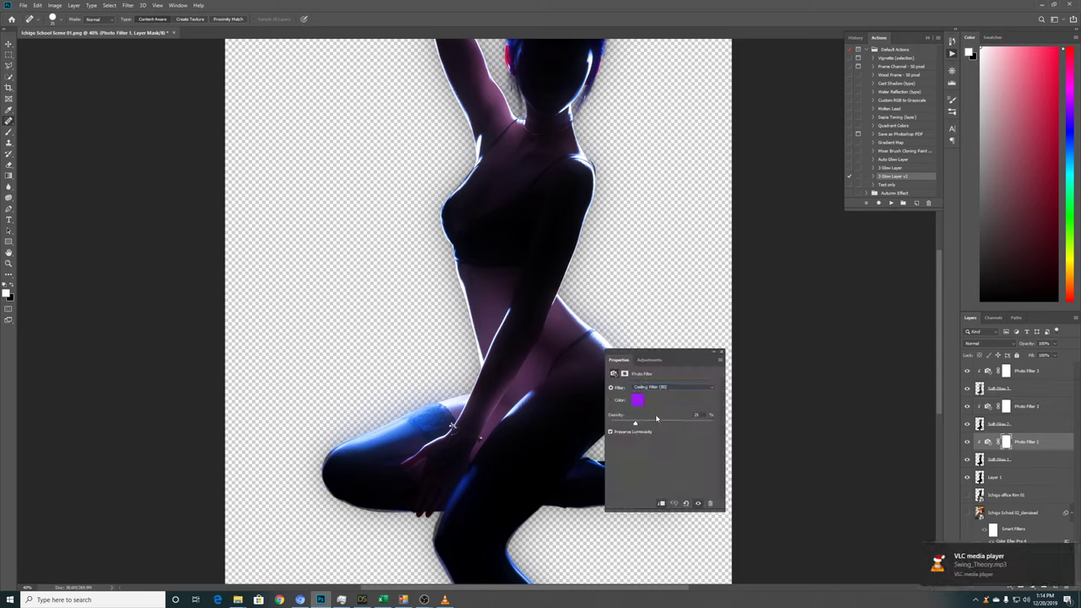
left_click(722, 353)
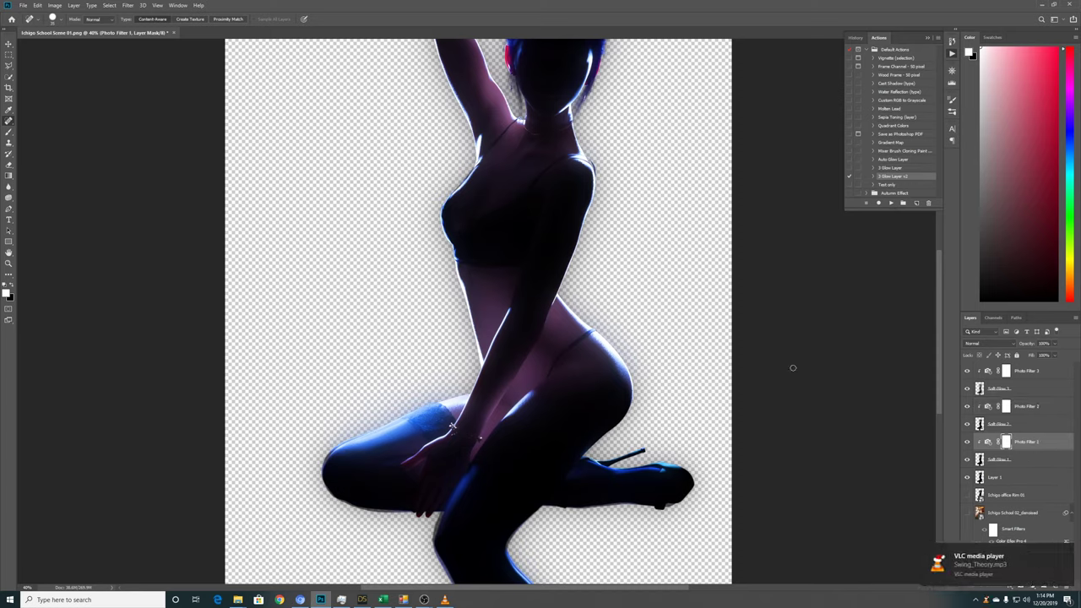
left_click(967, 513)
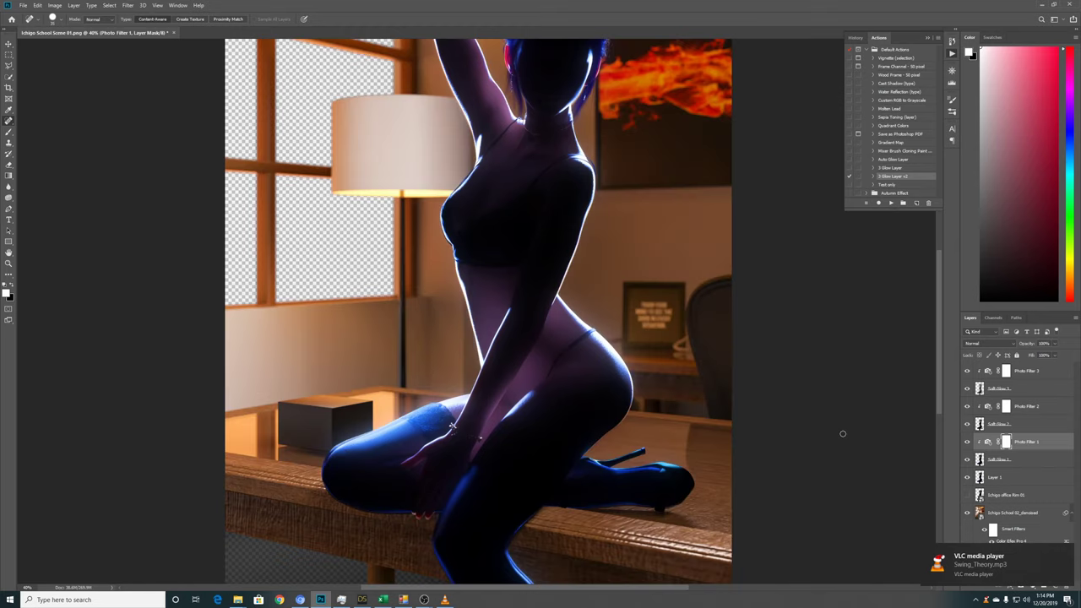
Hide Layer 1, show the office rim layer again and lower its opacity to 79%.
left_click(1020, 459)
left_click(967, 478)
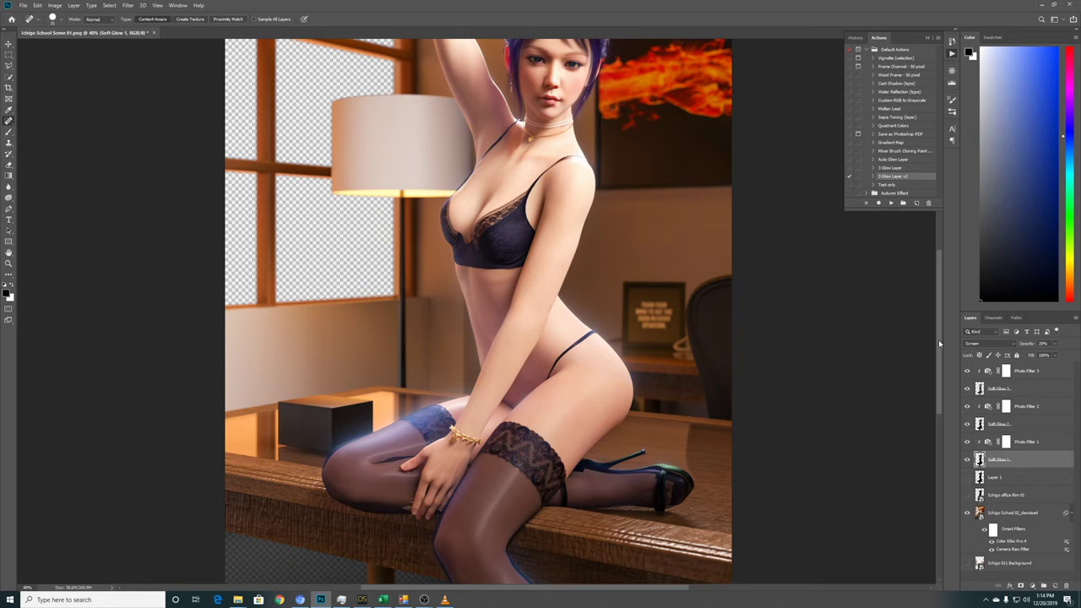
mouse_move(938, 340)
left_mouse_down()
mouse_move(940, 296)
mouse_move(941, 324)
left_mouse_up()
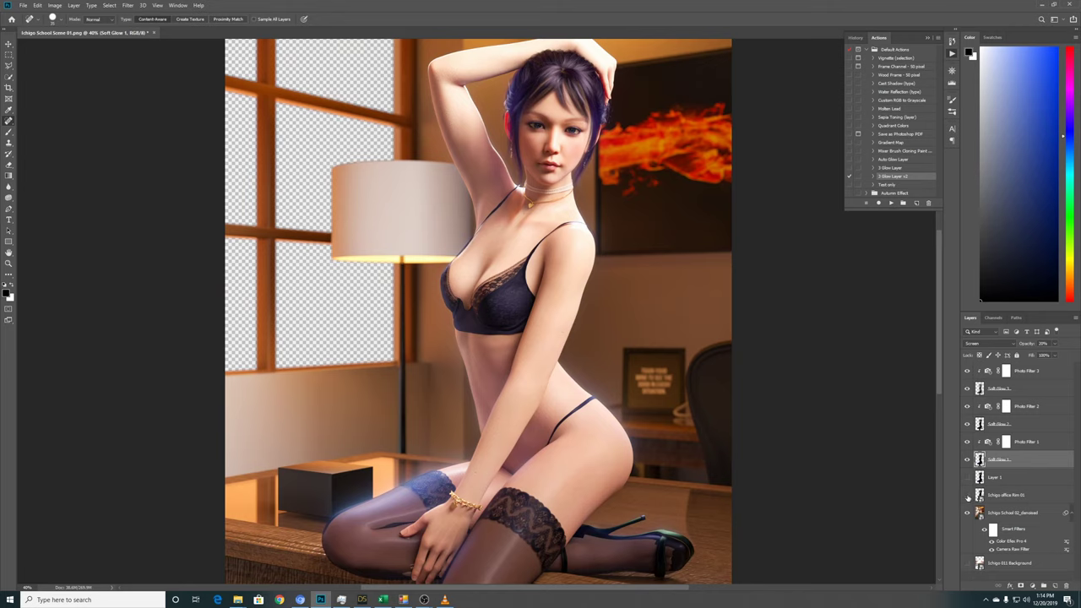
left_click(968, 495)
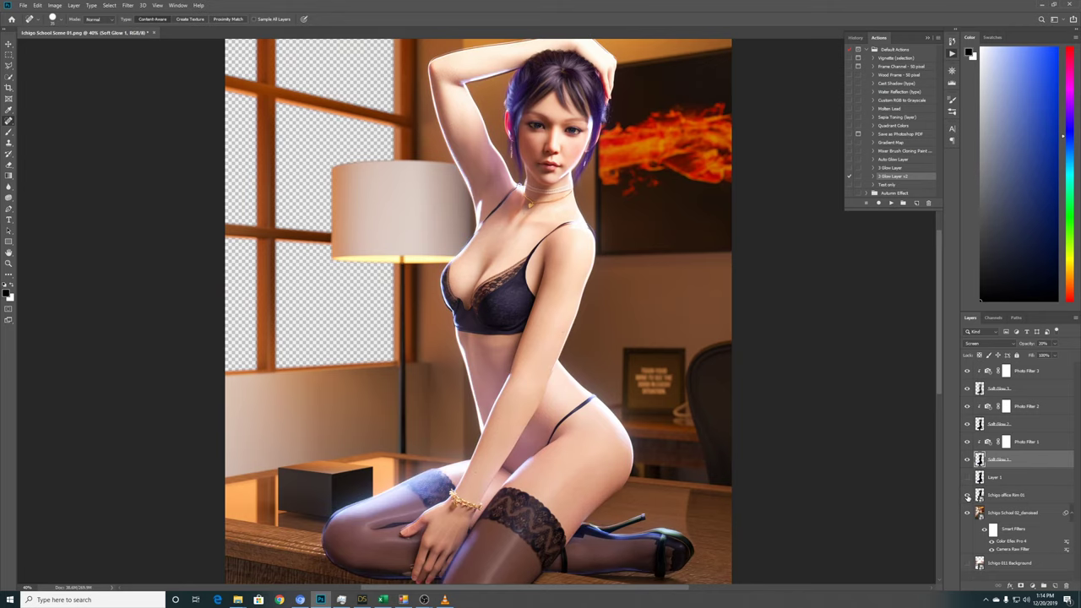
left_click(1019, 494)
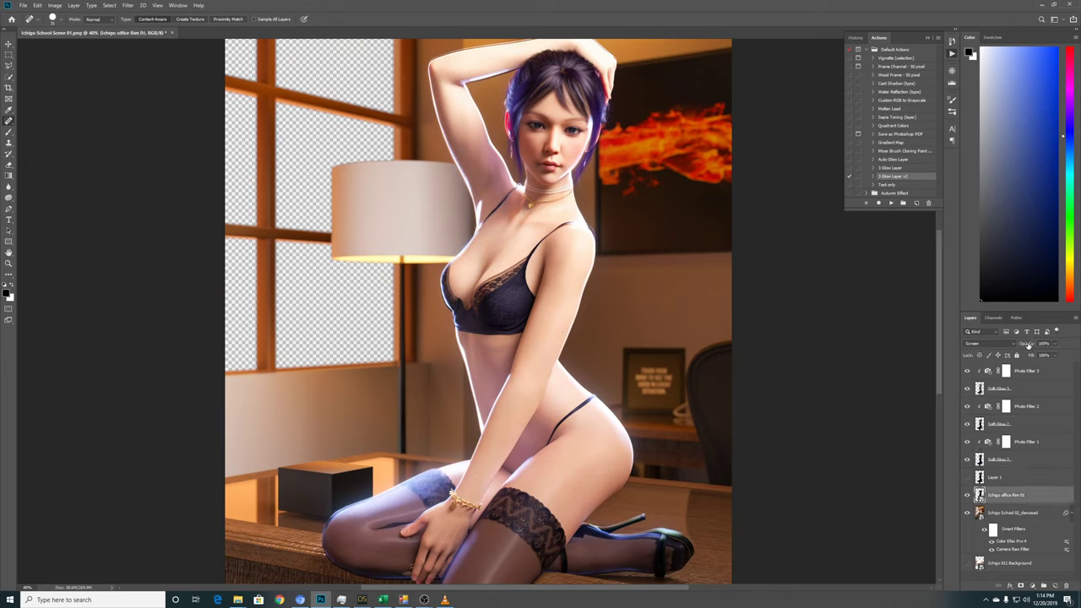
mouse_move(1029, 345)
left_mouse_down()
mouse_move(979, 346)
mouse_move(1028, 349)
mouse_move(1013, 352)
left_mouse_up()
Hide Soft Glow 3 and Soft Glow 1, and toggle the rim glow to compare, leaving it hidden.
left_click_drag(938, 309, 943, 365)
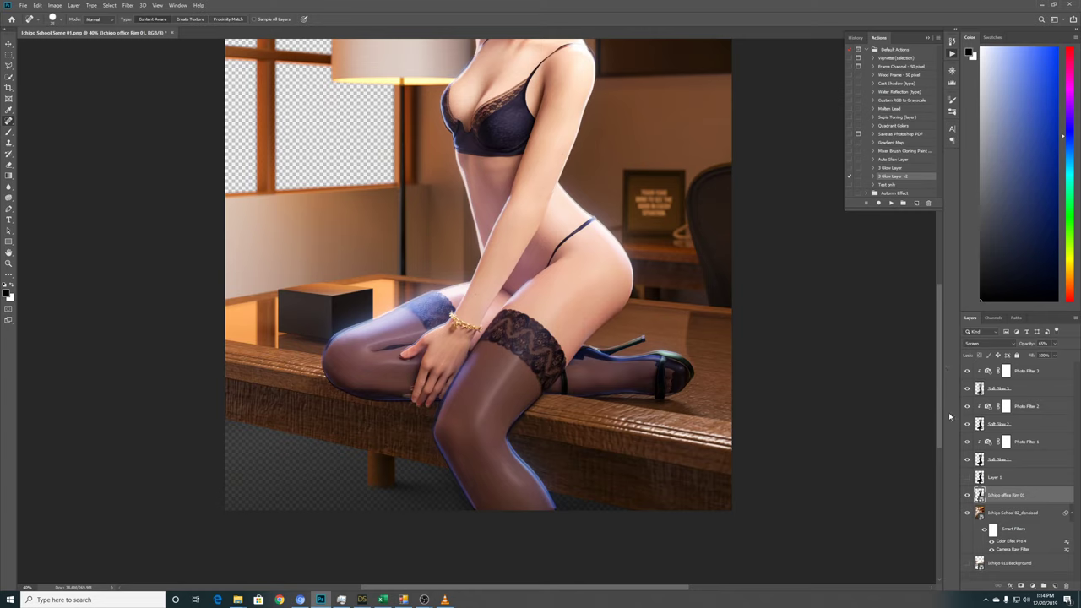
left_click(967, 389)
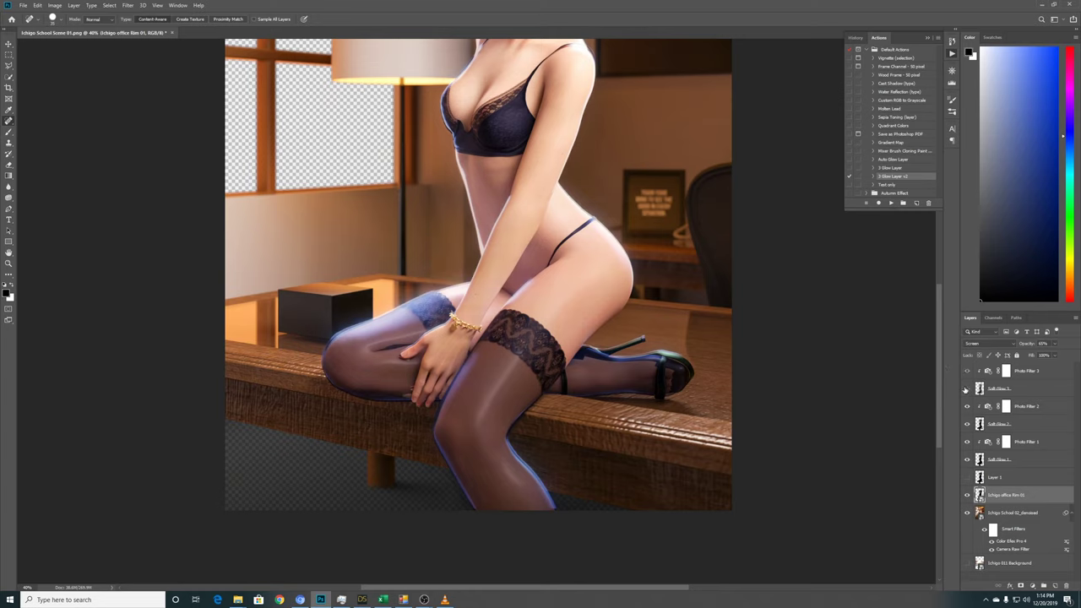
left_click(968, 496)
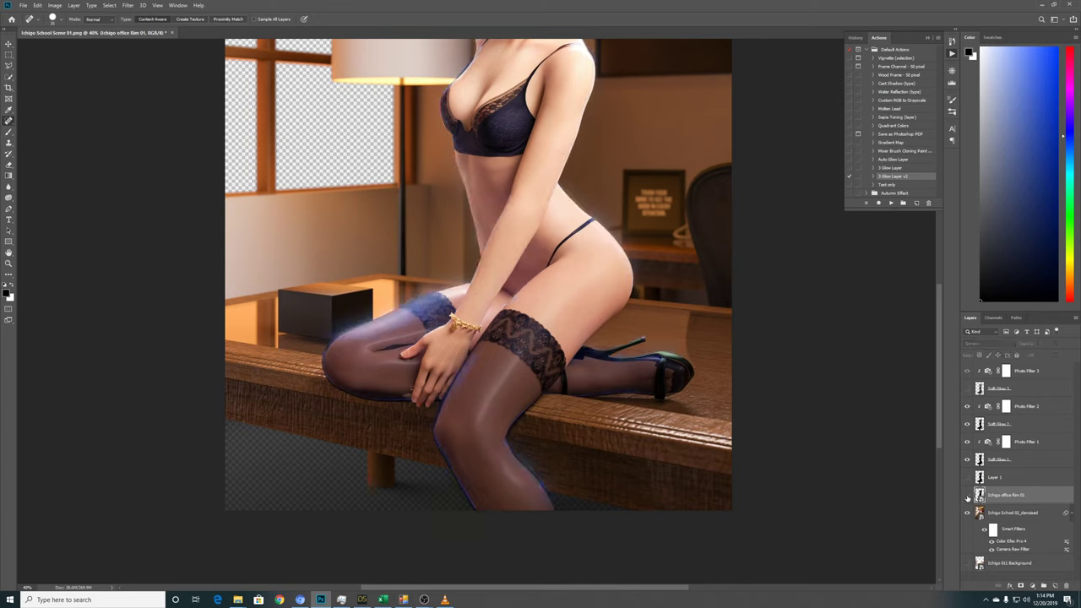
left_click(968, 496)
left_click(968, 495)
left_click(967, 459)
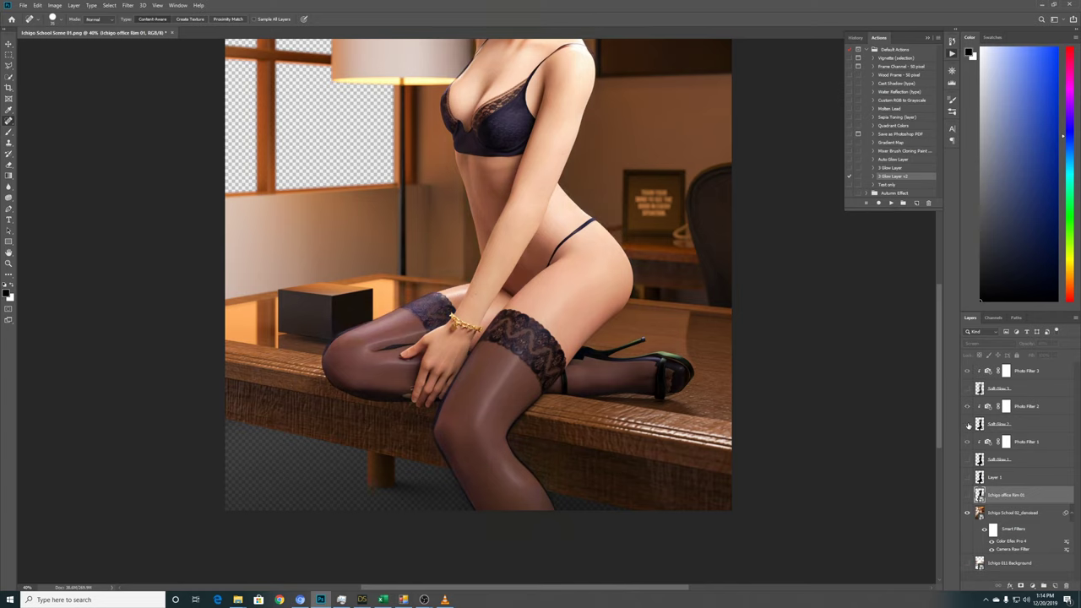
left_click(967, 496)
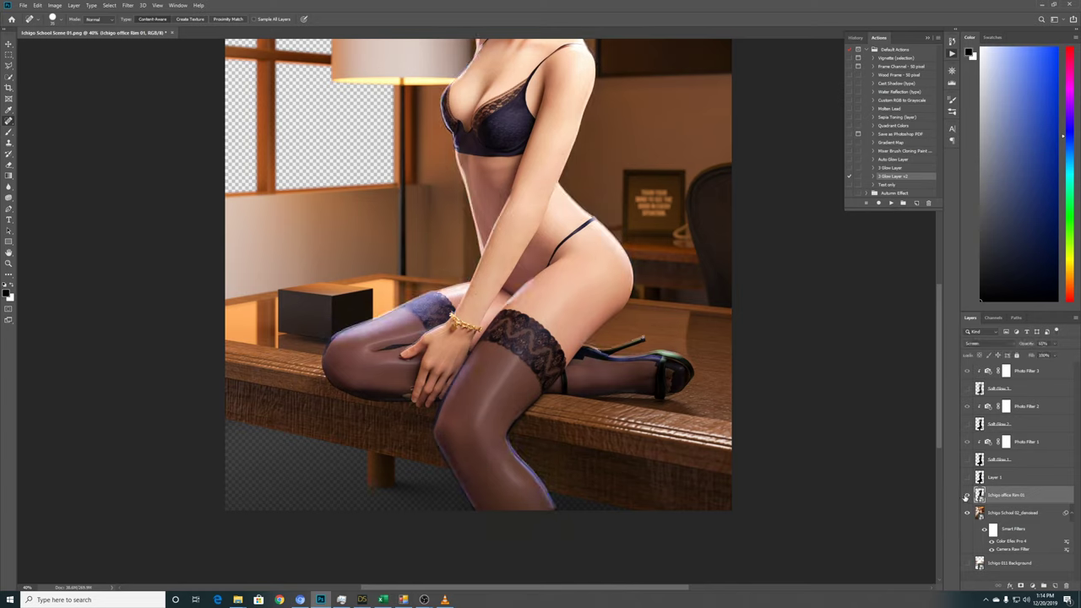
left_click(967, 496)
left_click(967, 495)
left_click(967, 495)
left_click(967, 496)
left_click(967, 496)
left_click(967, 496)
left_click(967, 496)
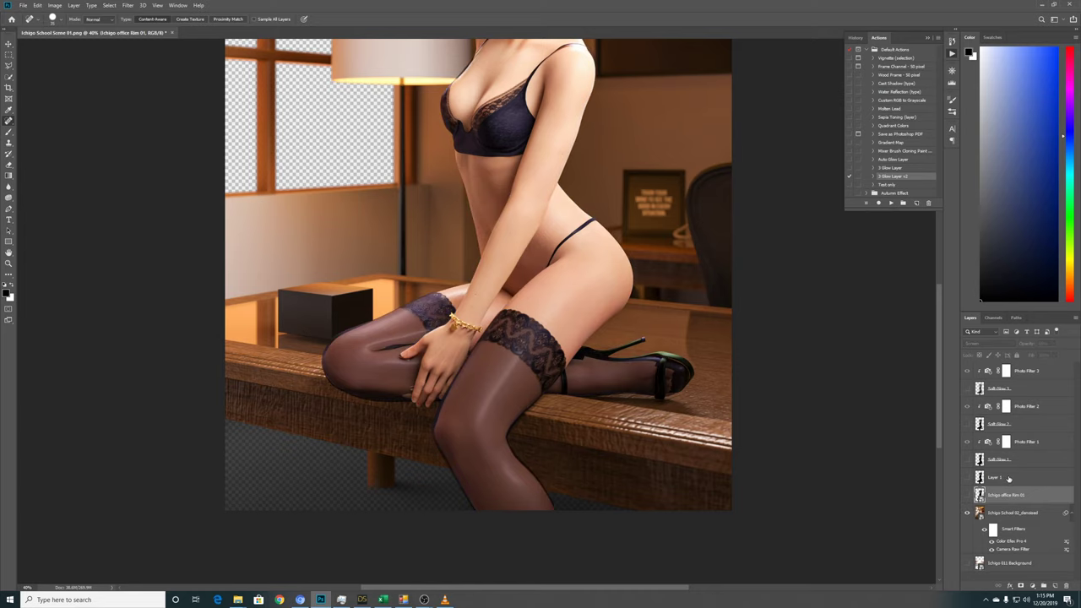
Zoom the view to 20% to see the whole image.
left_click_drag(940, 342, 935, 310)
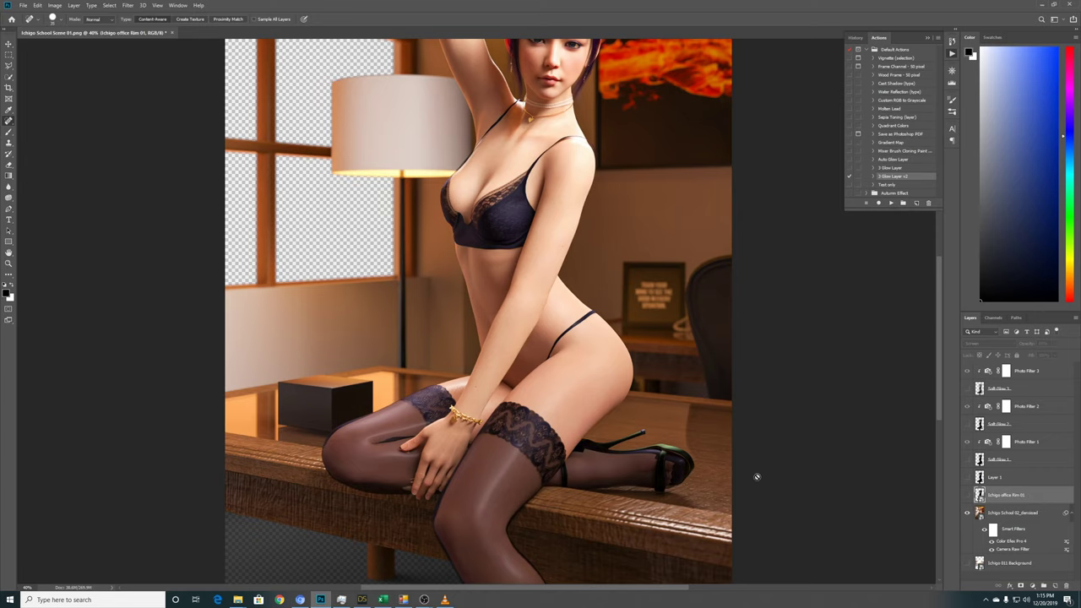
left_click(27, 587)
type("20")
key("Return")
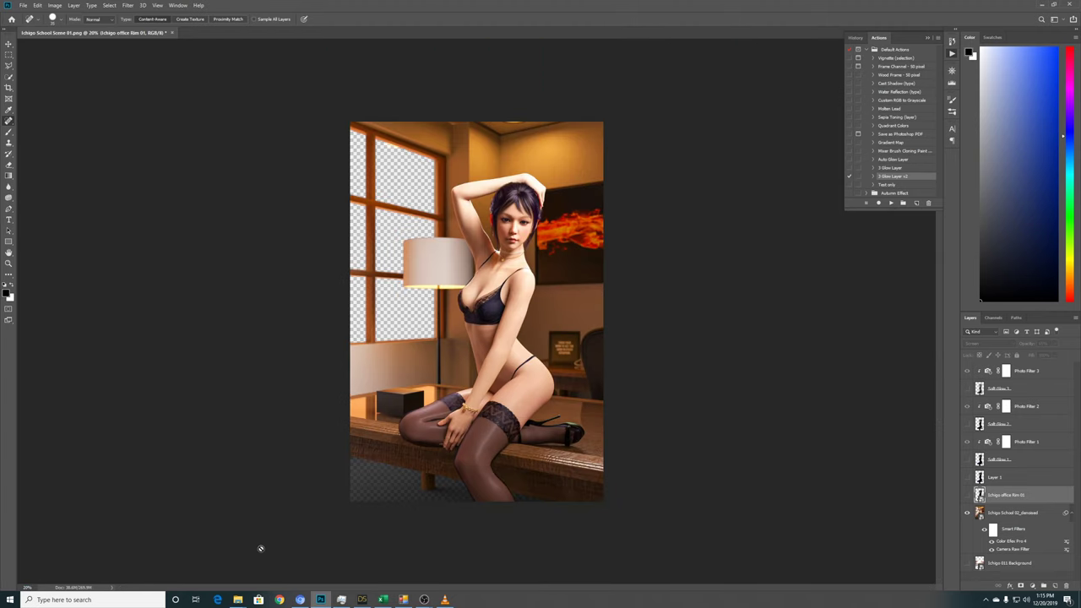
Place Ichigo office Rim 01.png from the Daz Video Assets 24 folder into the document and zoom to 40%.
mouse_move(237, 600)
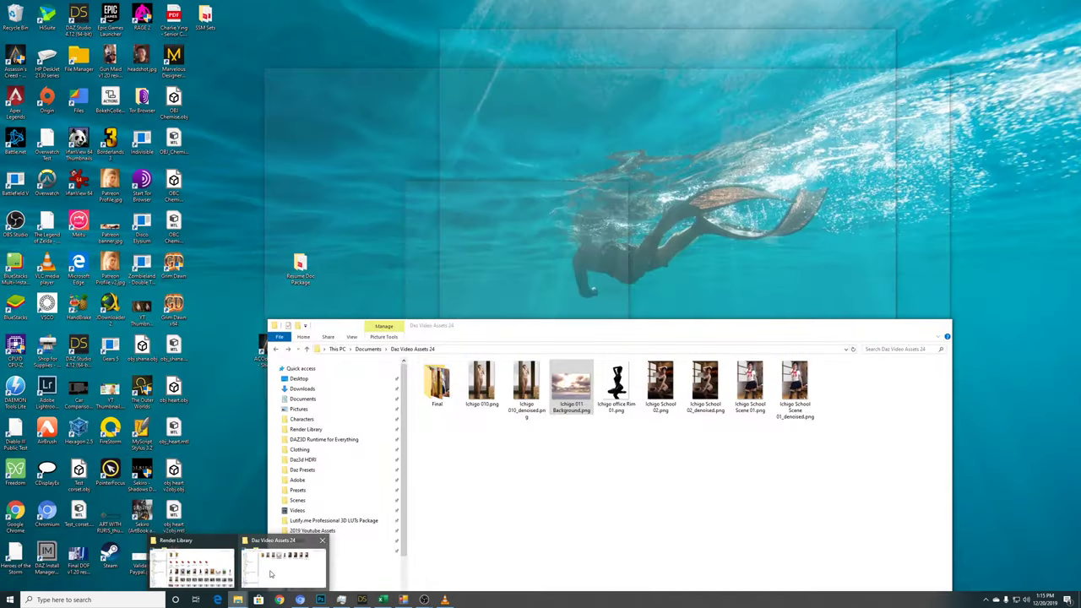
left_click(270, 574)
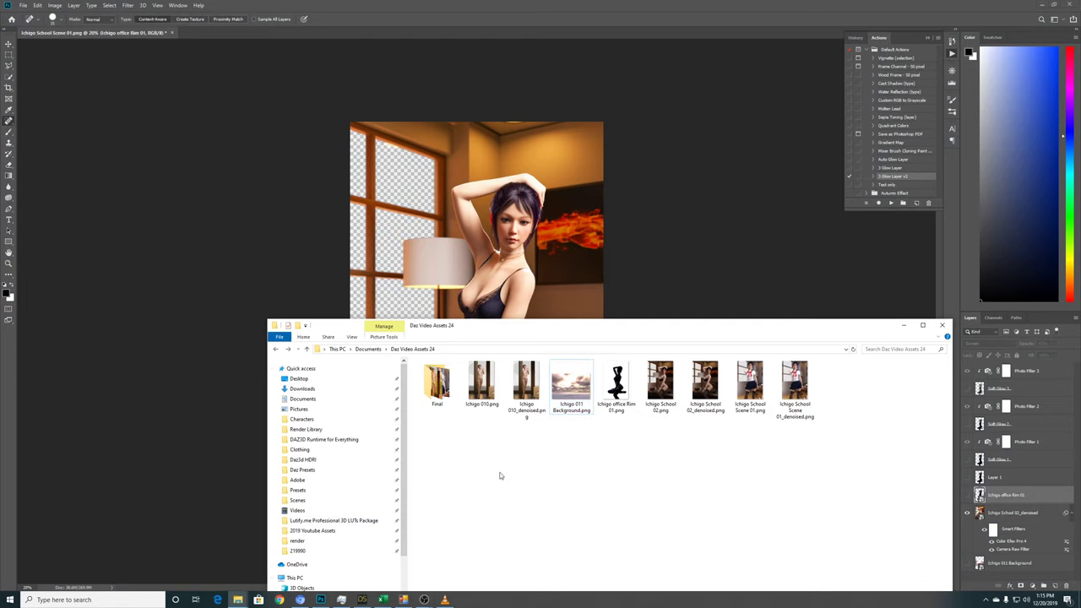
left_click_drag(617, 384, 505, 281)
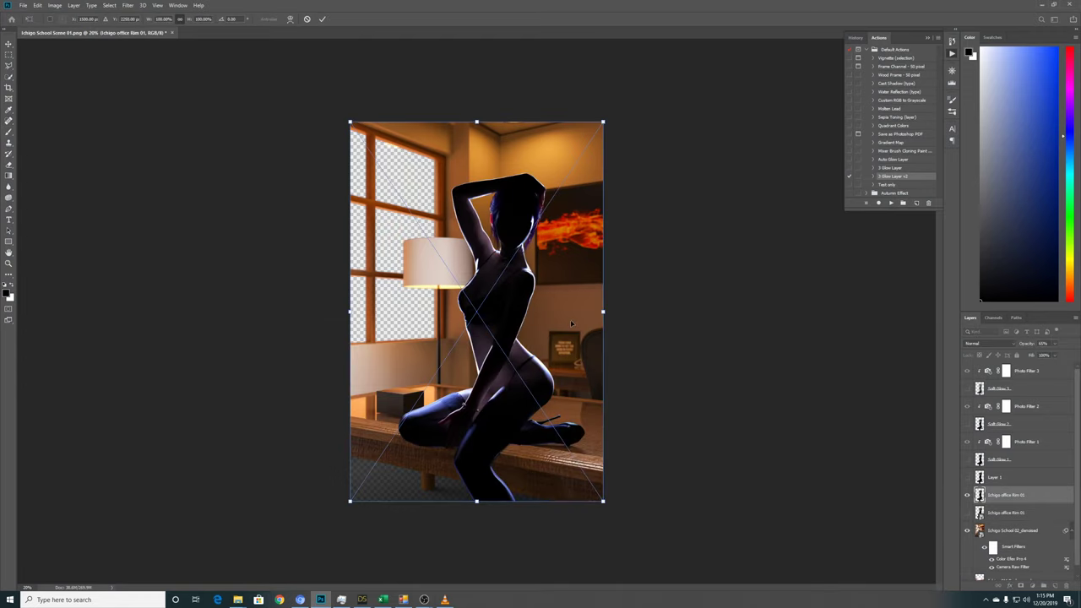
key("Return")
key("j")
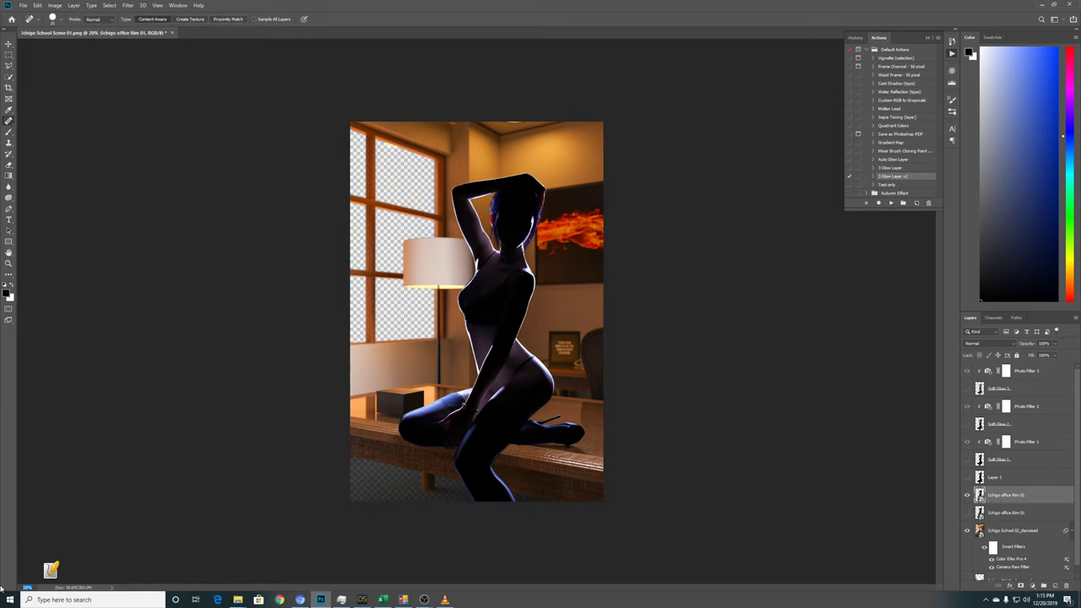
type("40")
key("Return")
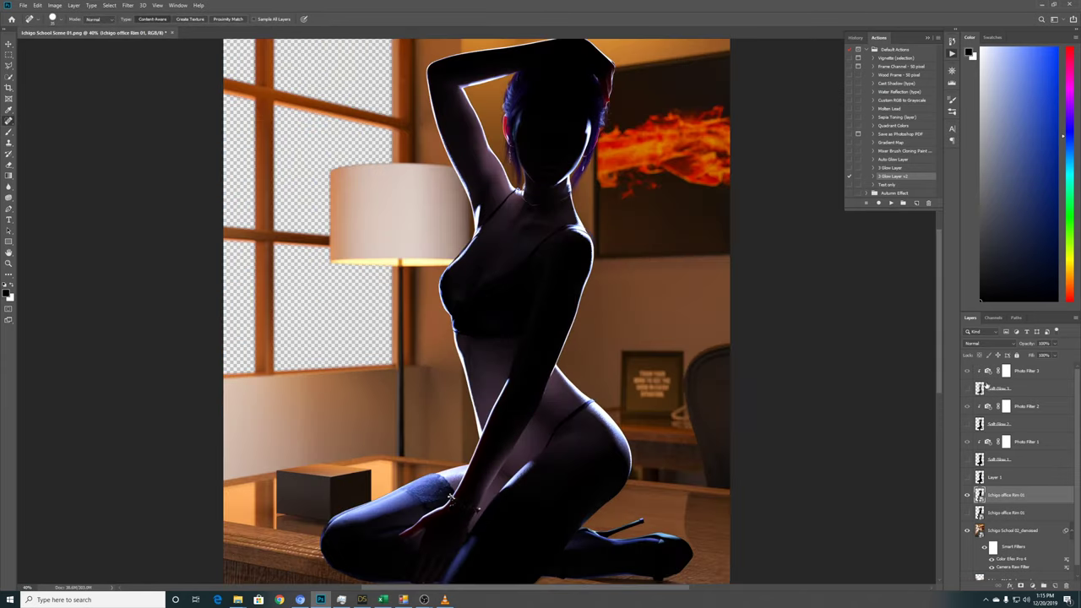
Compare the older rim layer against the new one, then delete the older rim layer.
left_click_drag(935, 370, 968, 504)
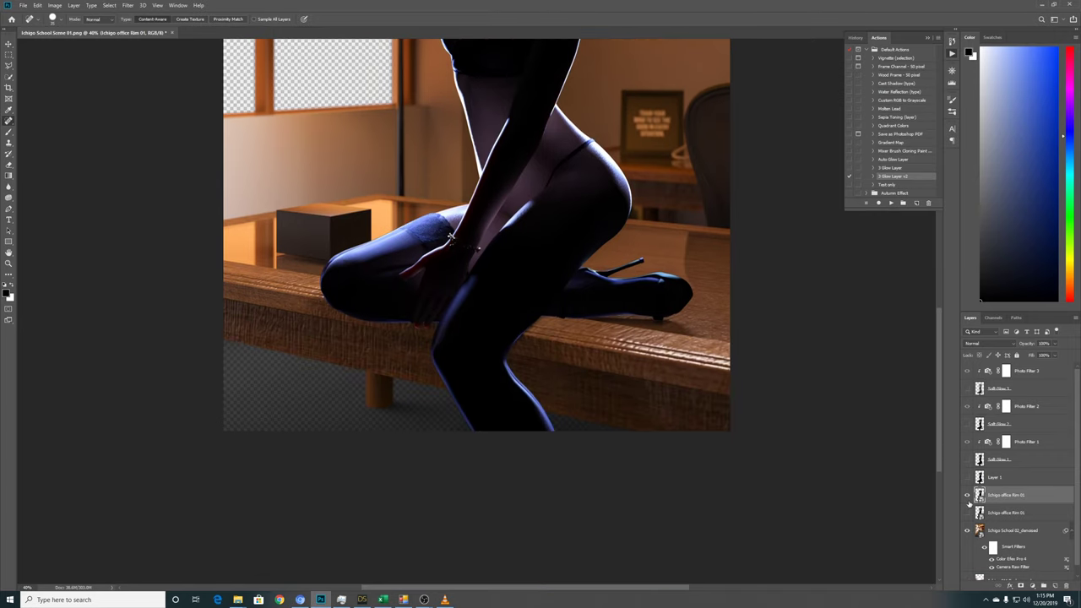
left_click(967, 513)
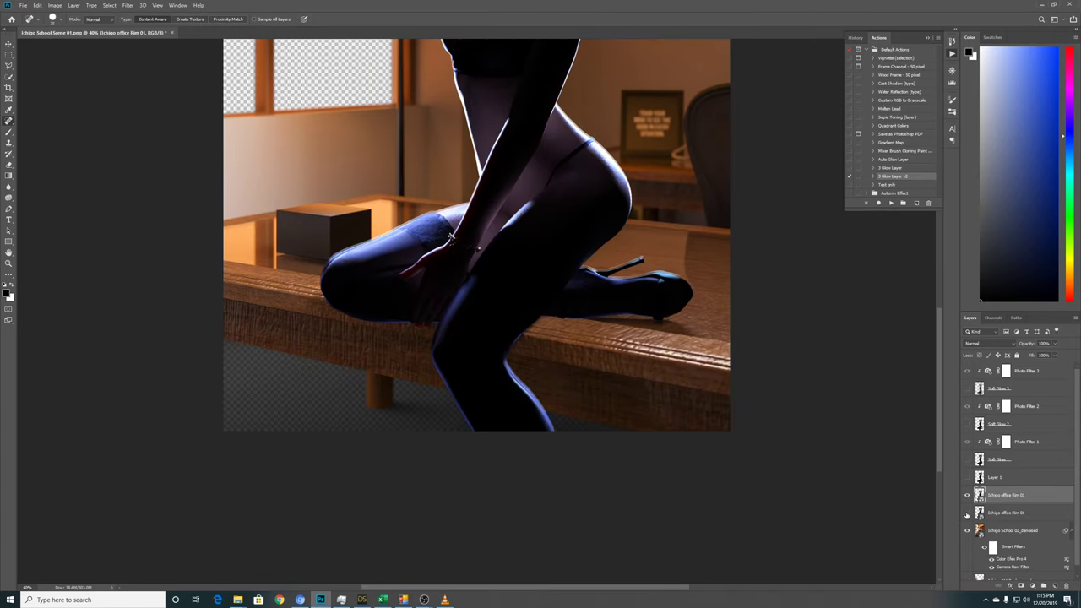
left_click(967, 512)
left_click(967, 512)
left_click(967, 513)
left_click(1005, 513)
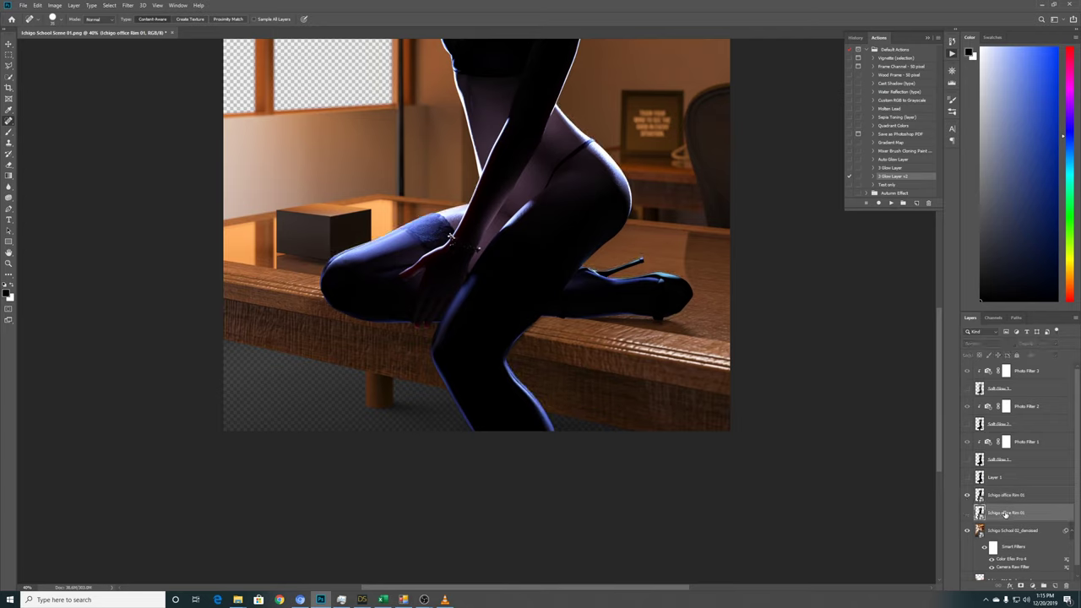
key("Delete")
Delete all layers from Photo Filter 3 down to Layer 1.
left_click(1006, 496)
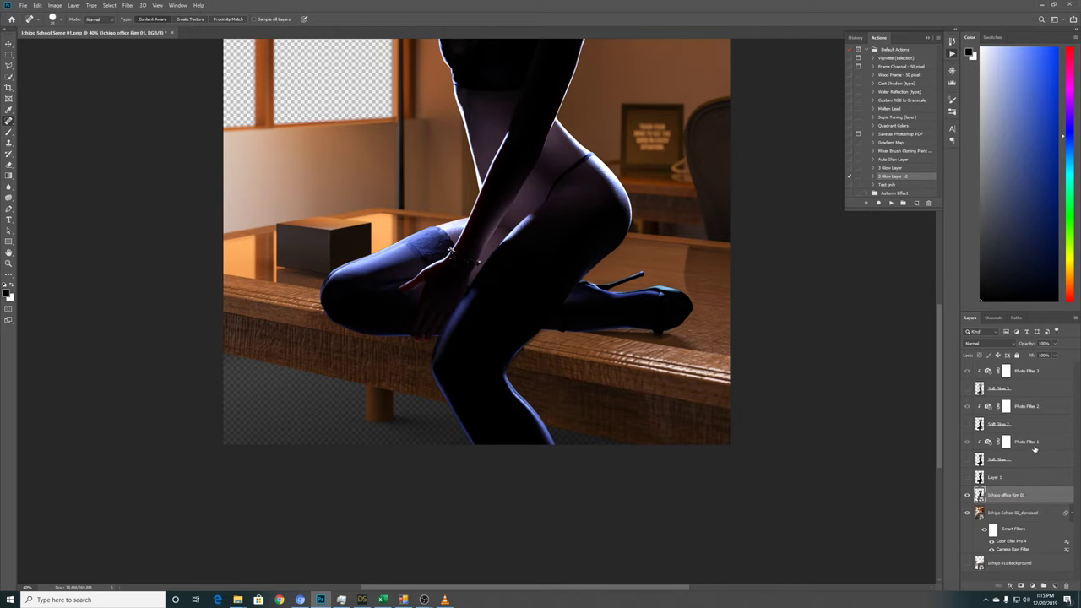
left_click(1038, 442)
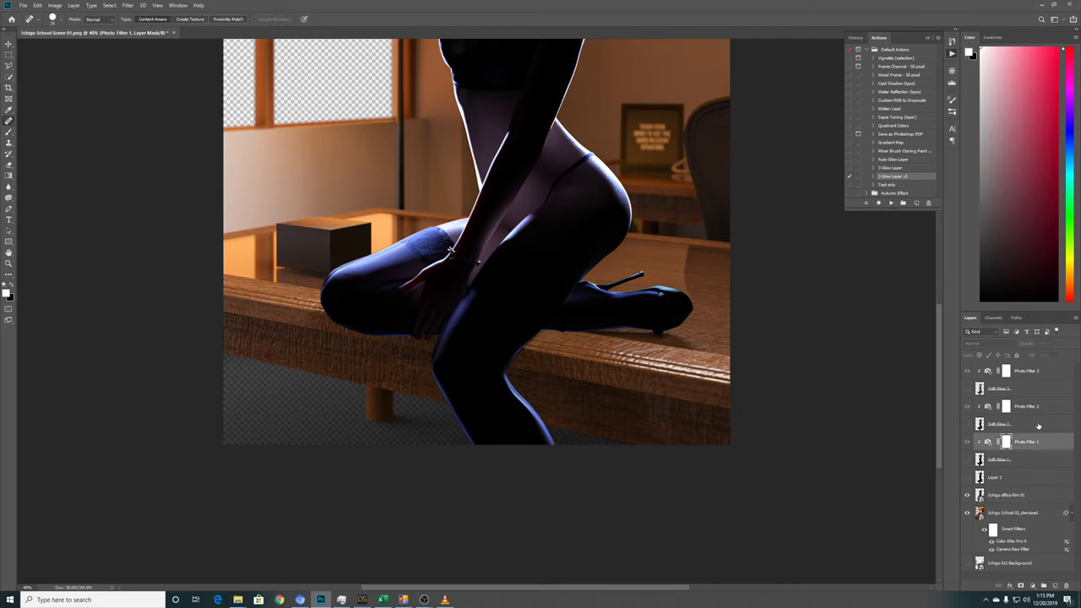
left_click(1046, 377, "shift")
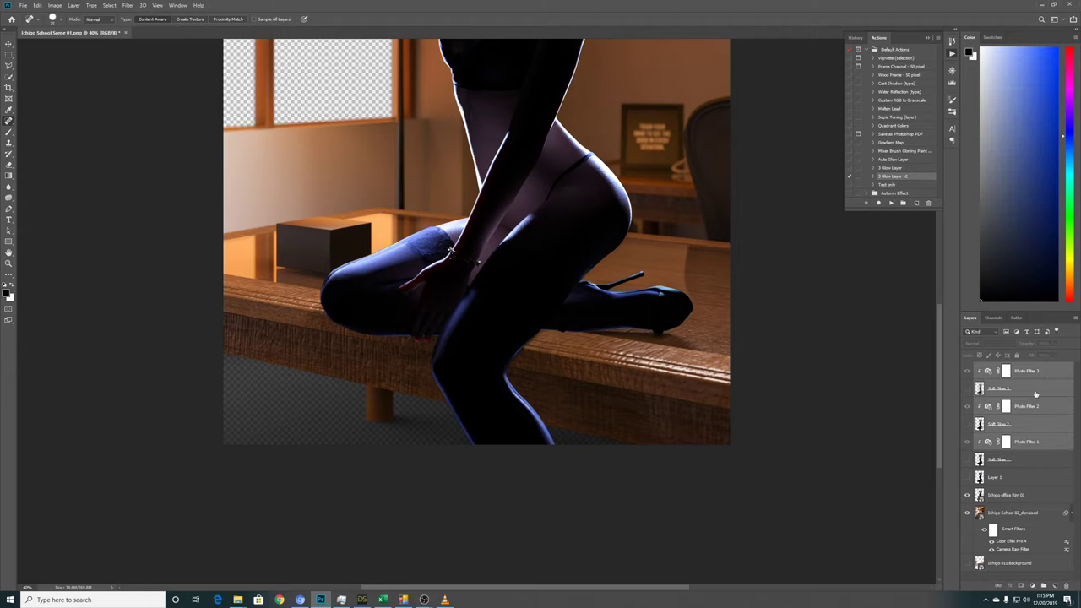
left_click(1021, 478)
left_click(1044, 373, "shift")
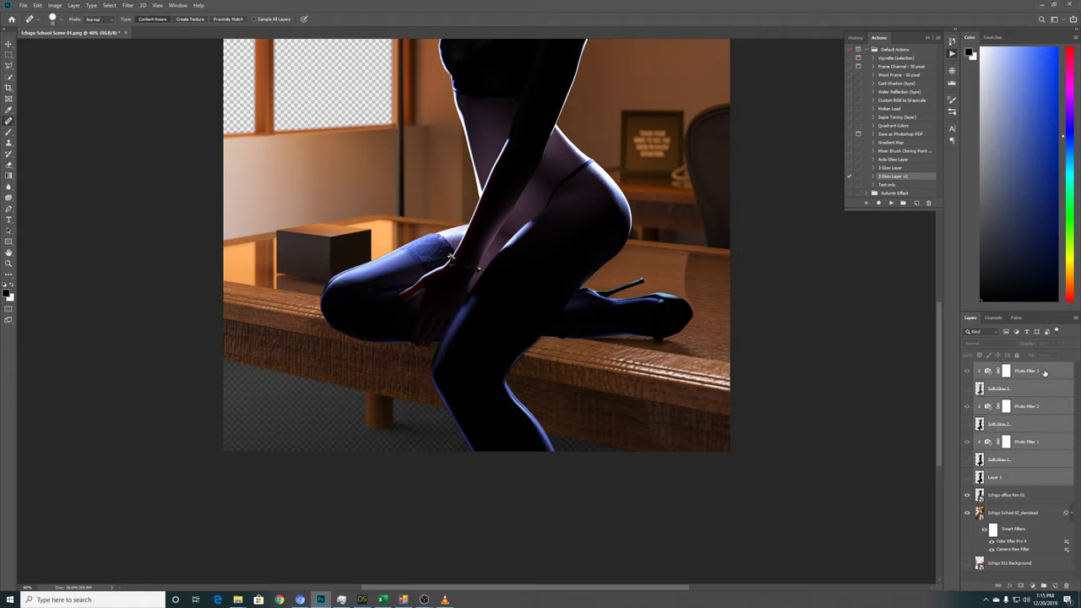
key("Delete")
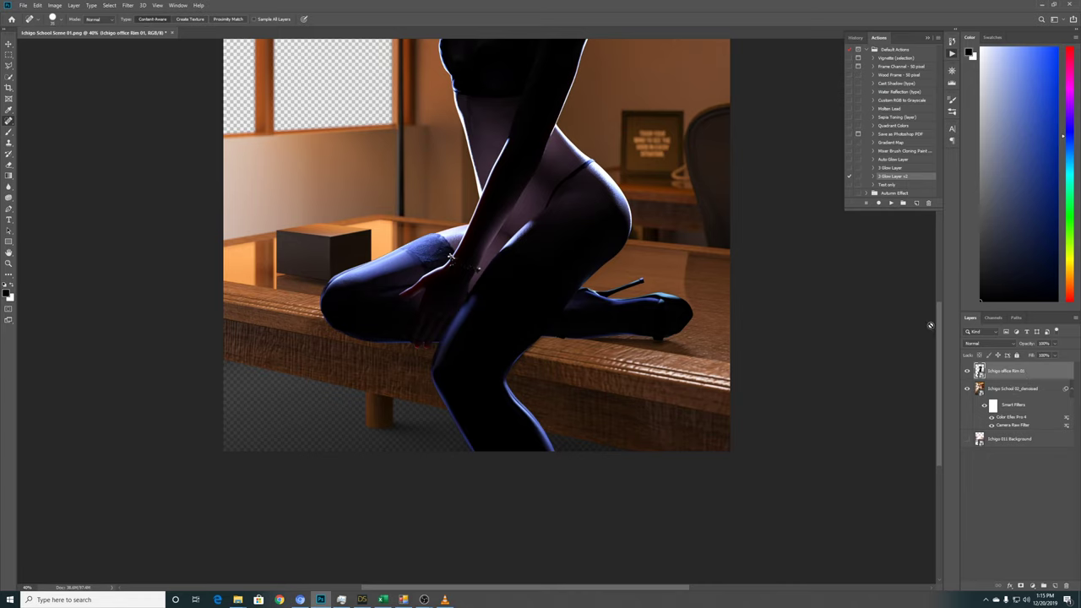
left_click_drag(932, 326, 933, 242)
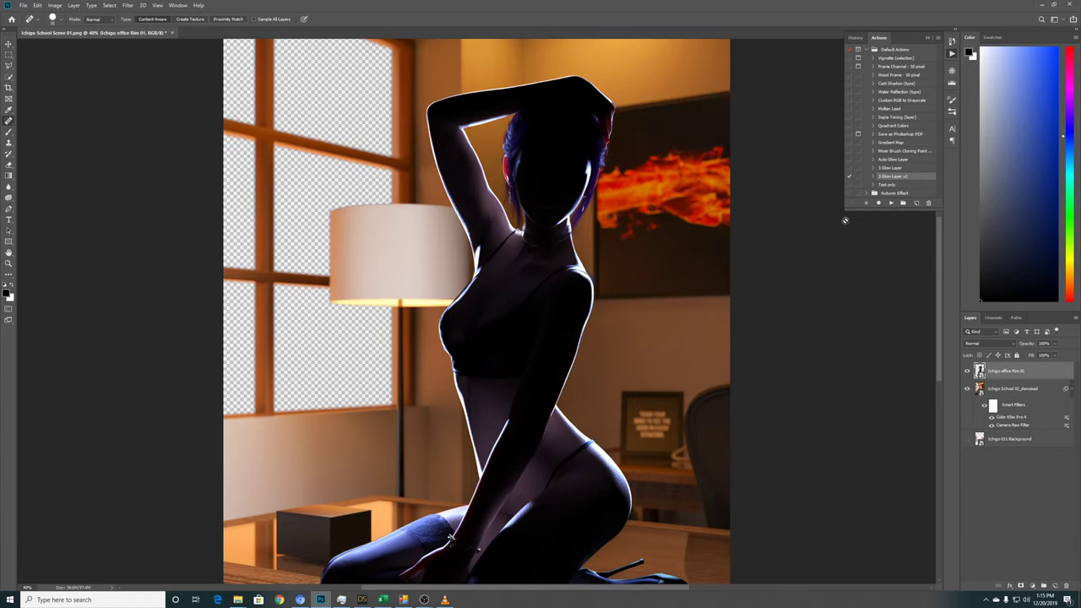
Run the Auto Glow Layer action, then stamp the glow layers and undo the stamp.
left_click(902, 160)
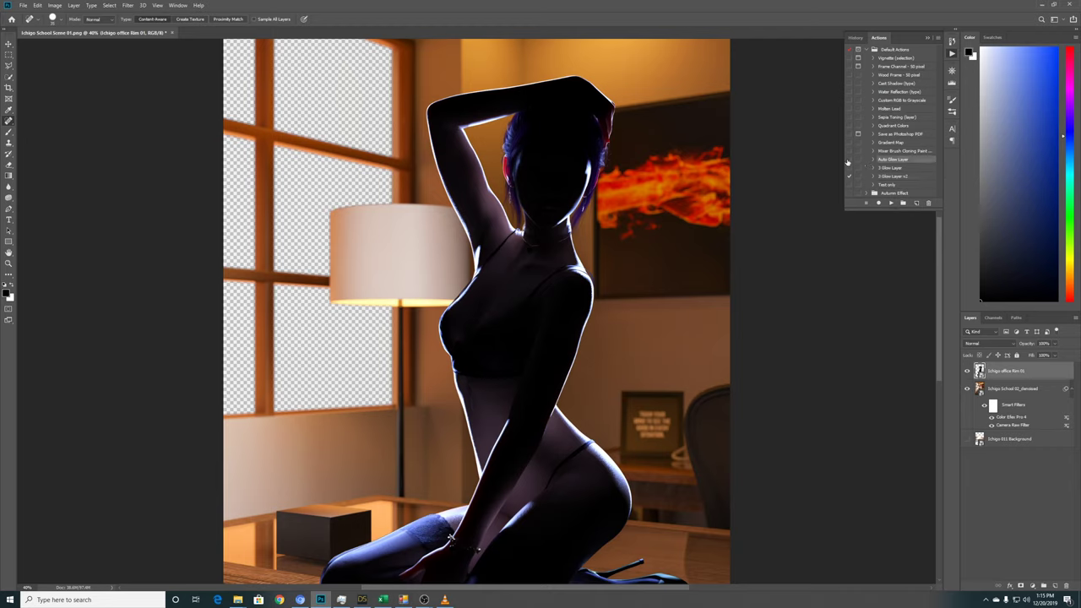
left_click(849, 160)
left_click(892, 203)
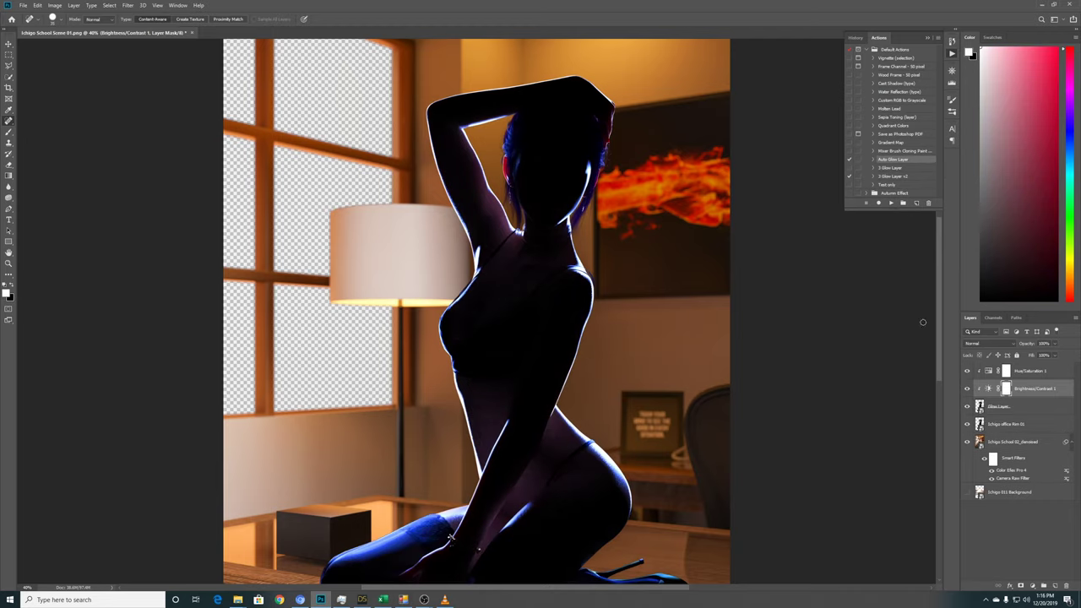
left_click(1043, 410)
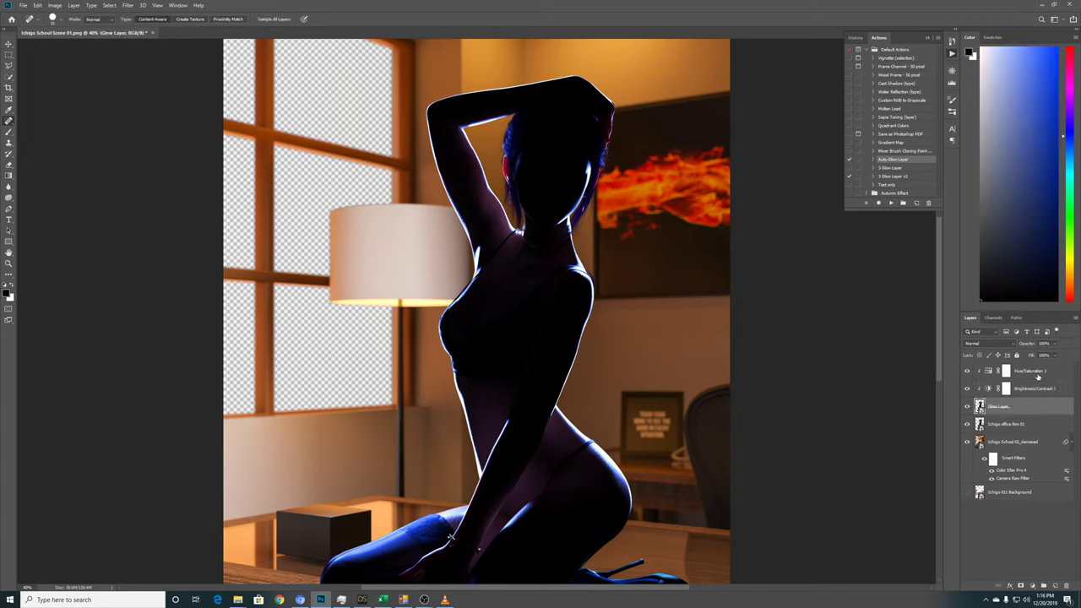
left_click(1033, 375, "shift")
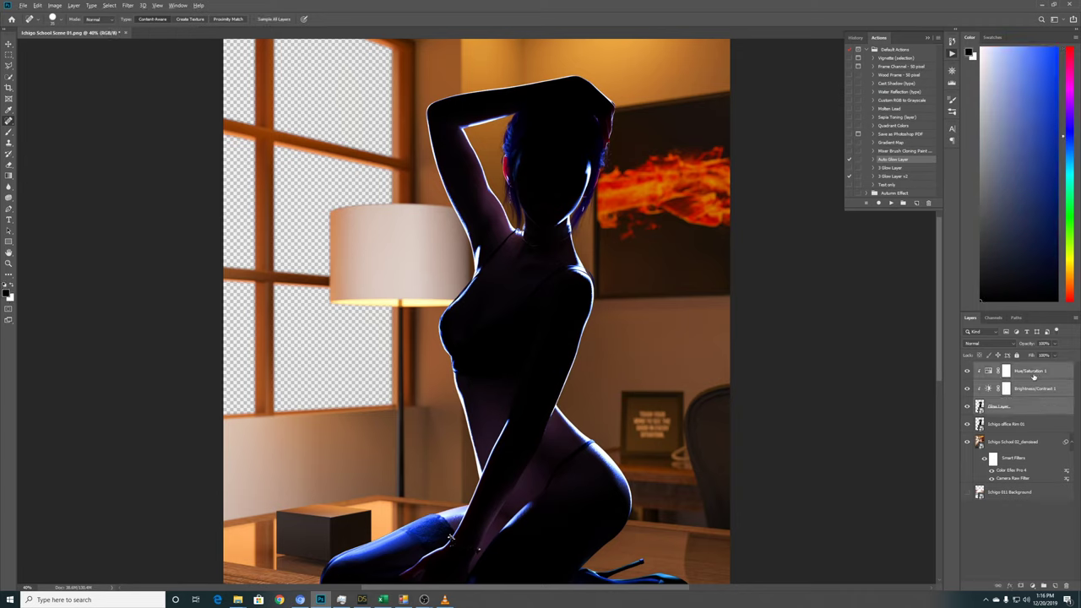
key("ctrl+shift+alt+e")
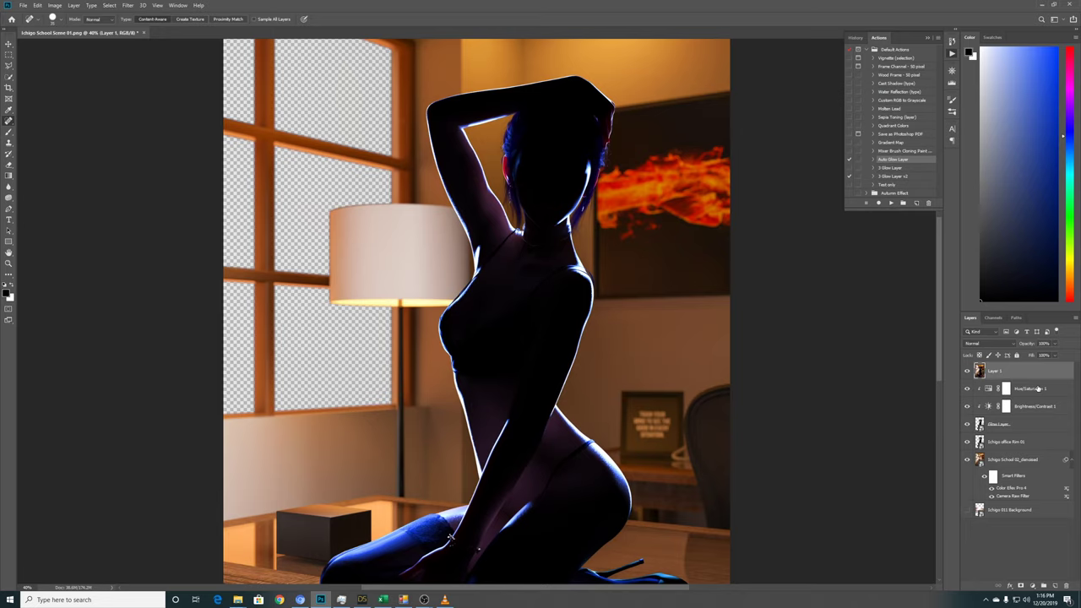
key("ctrl+z")
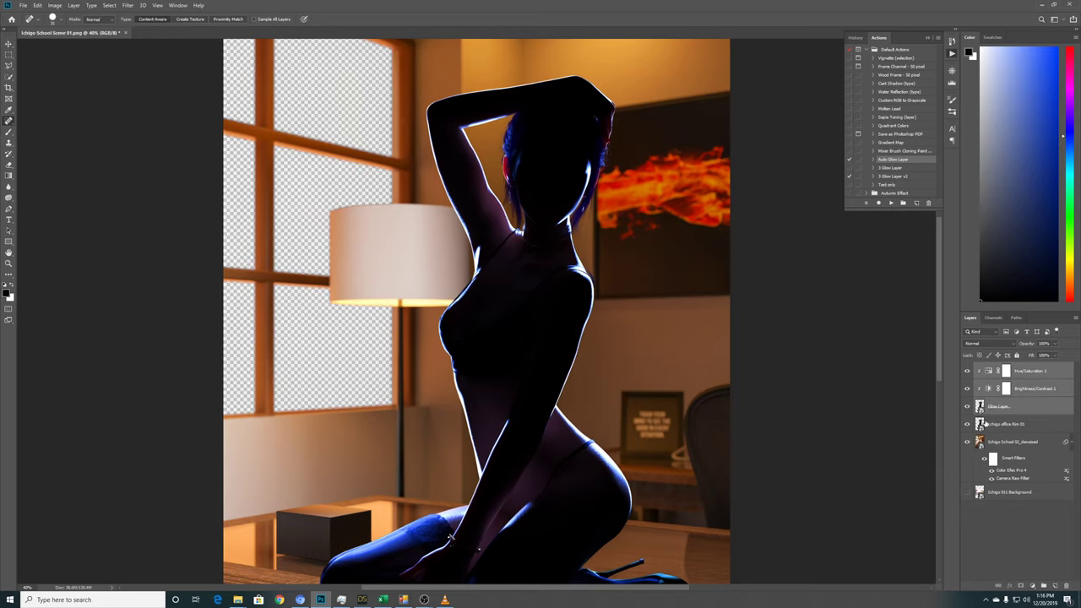
Hide the rim and denoised render layers and stamp the visible figure into a new Layer 1.
left_click(967, 423)
left_click(968, 442)
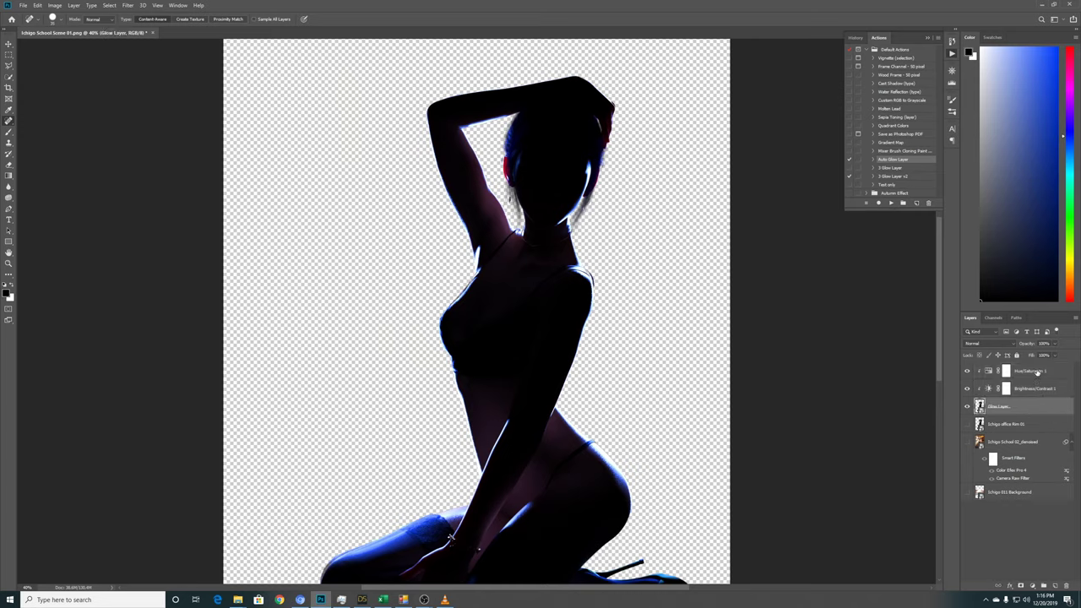
left_click(1037, 373, "shift")
key("ctrl+alt+e")
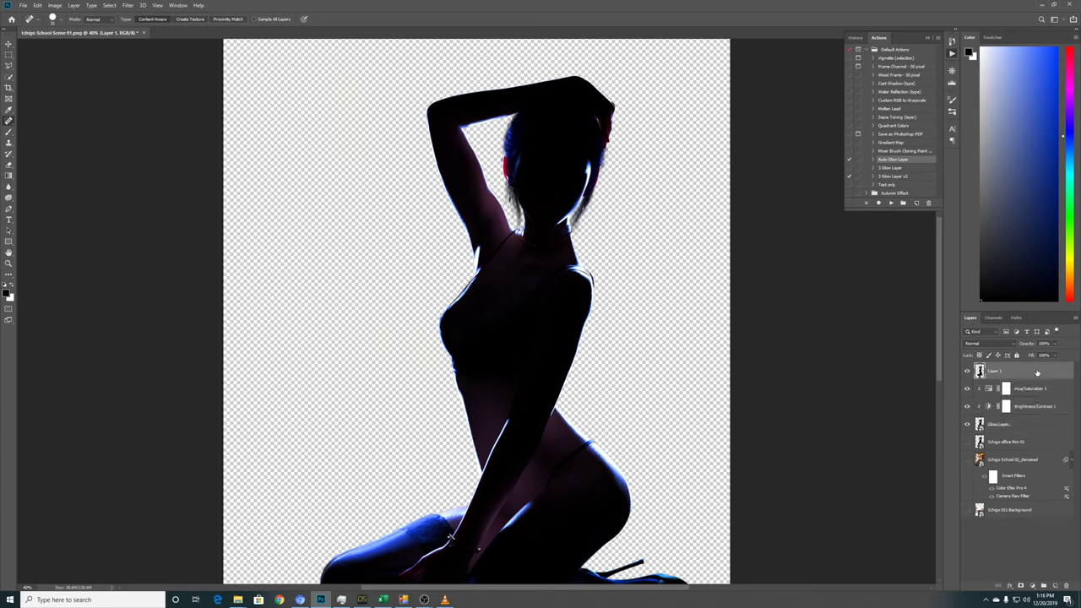
Delete Hue/Saturation 1, Brightness/Contrast 1 and the Glow Layer, keeping the new Layer 1 selected.
left_click(1030, 388)
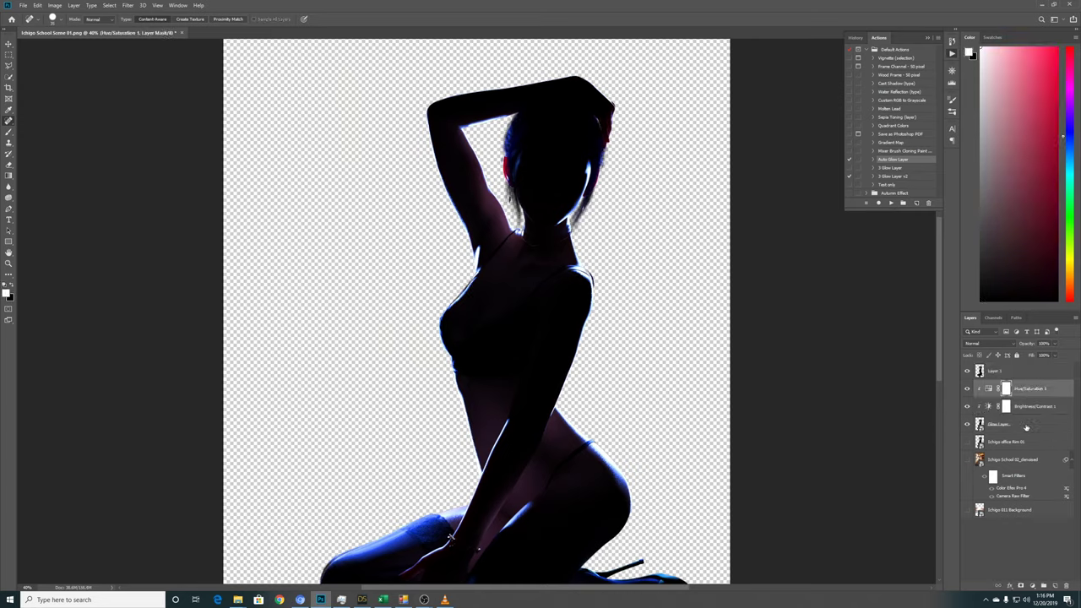
left_click(1025, 424, "shift")
key("Delete")
left_click(1017, 372)
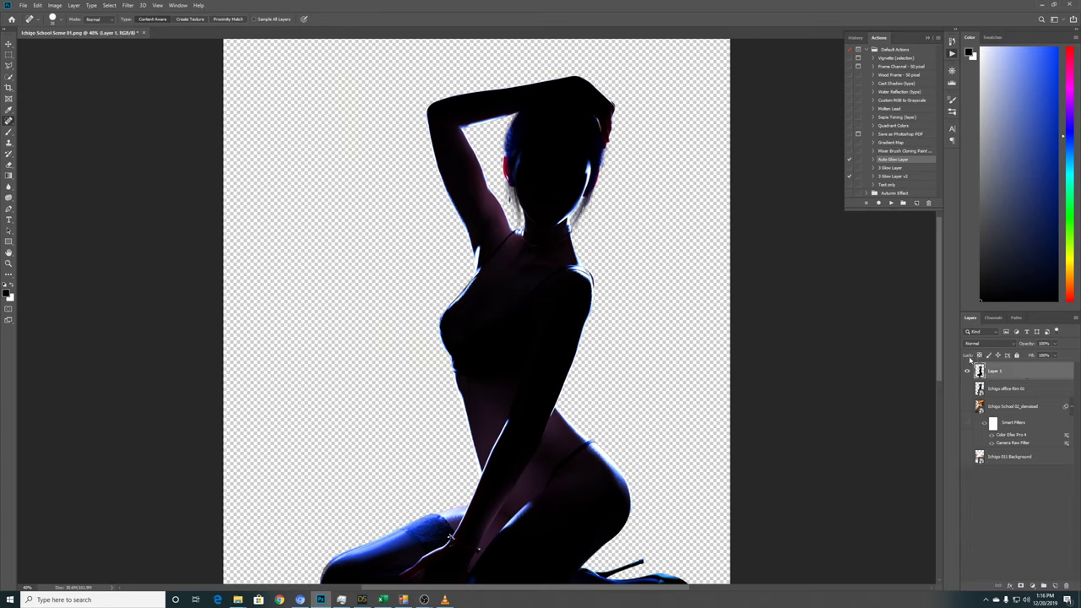
left_click(886, 177)
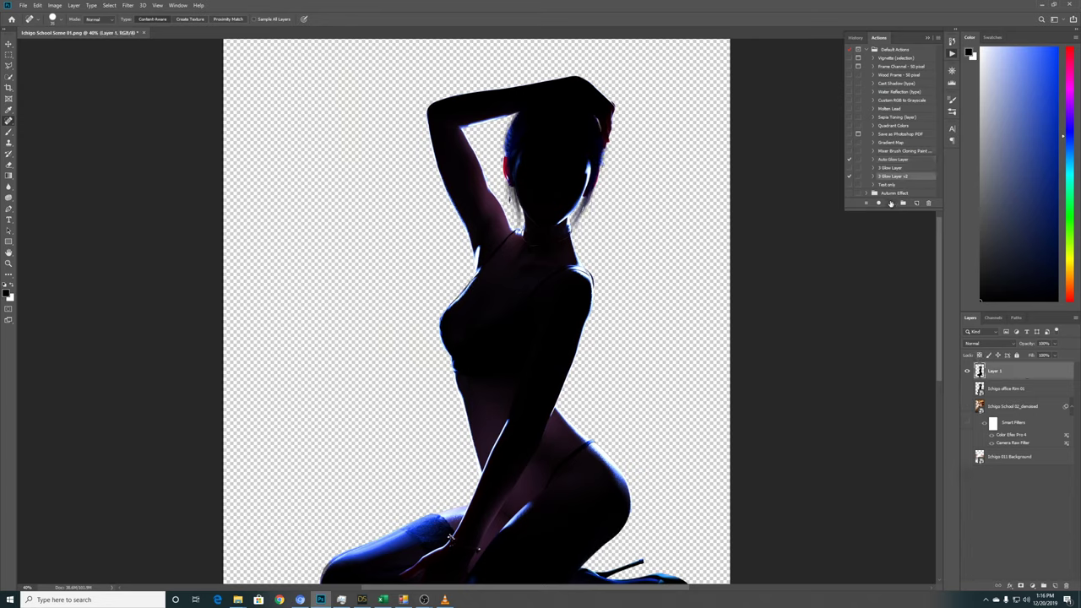
Run the 3 Glow Layer v2 action and set Photo Filters 3, 2 and 1 to Cooling Filter (80).
left_click(891, 204)
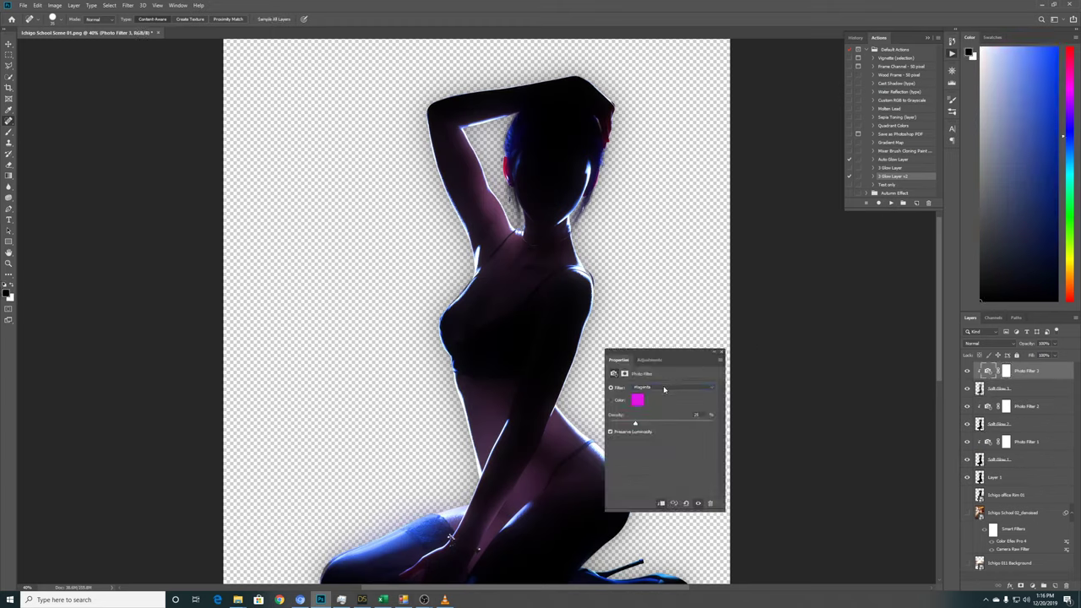
left_click(664, 388)
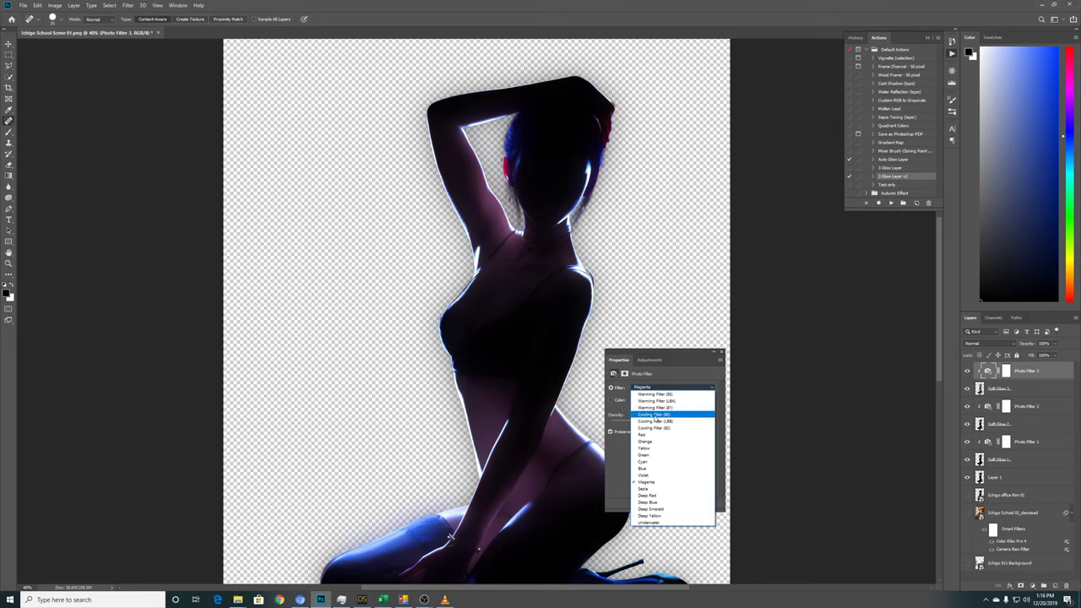
left_click(656, 414)
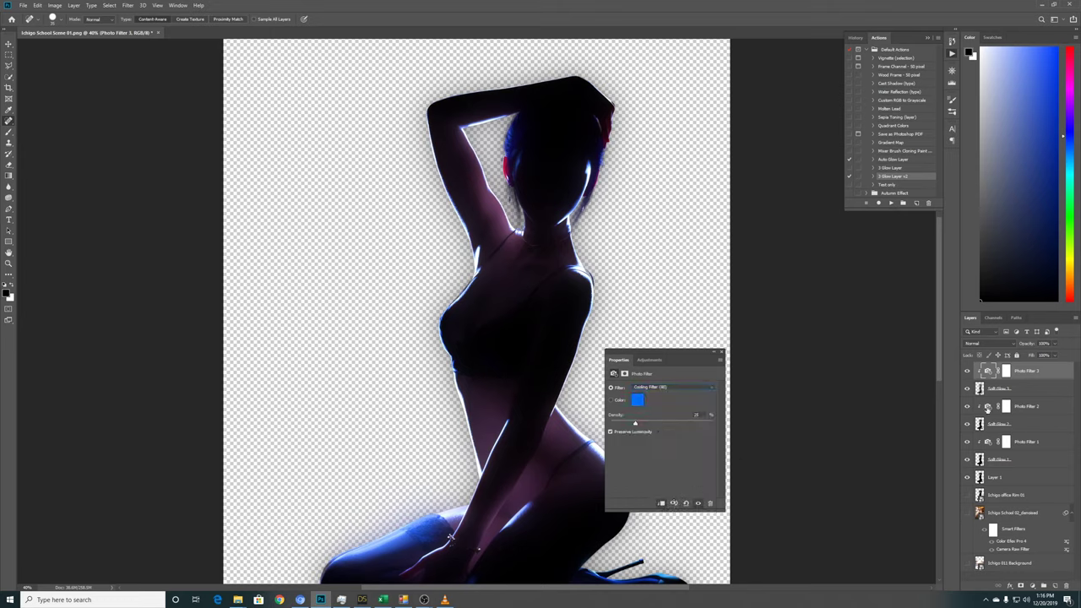
left_click(987, 407)
left_click(667, 387)
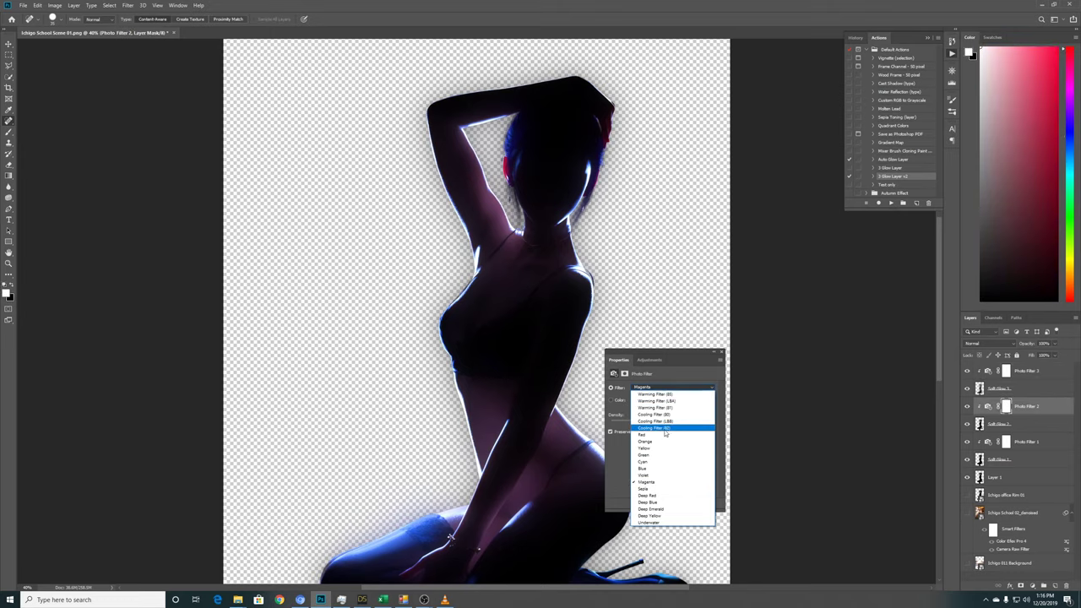
left_click(666, 414)
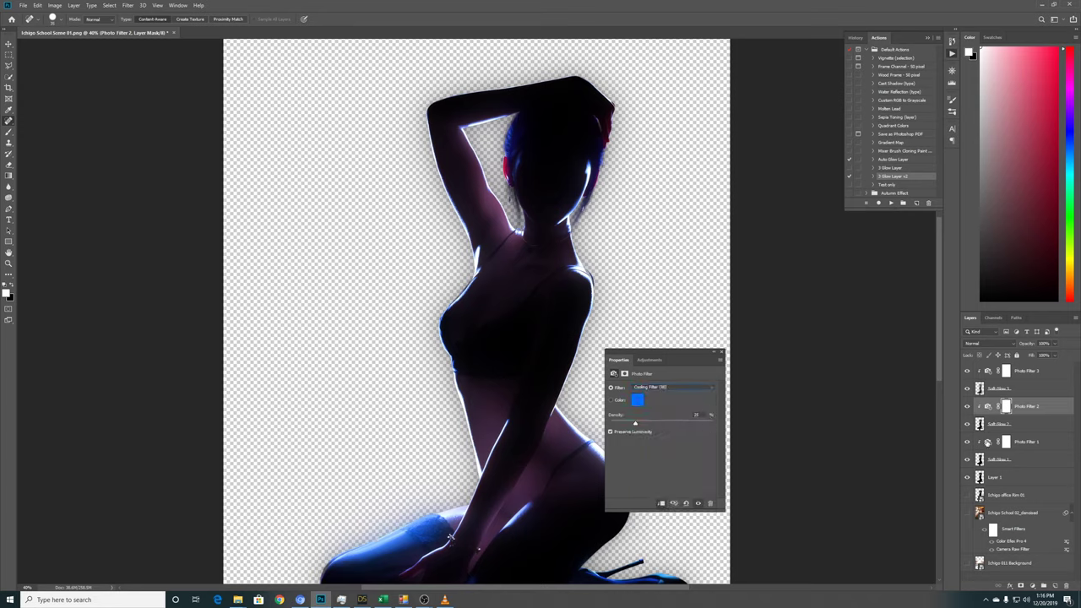
left_click(982, 443)
left_click(681, 388)
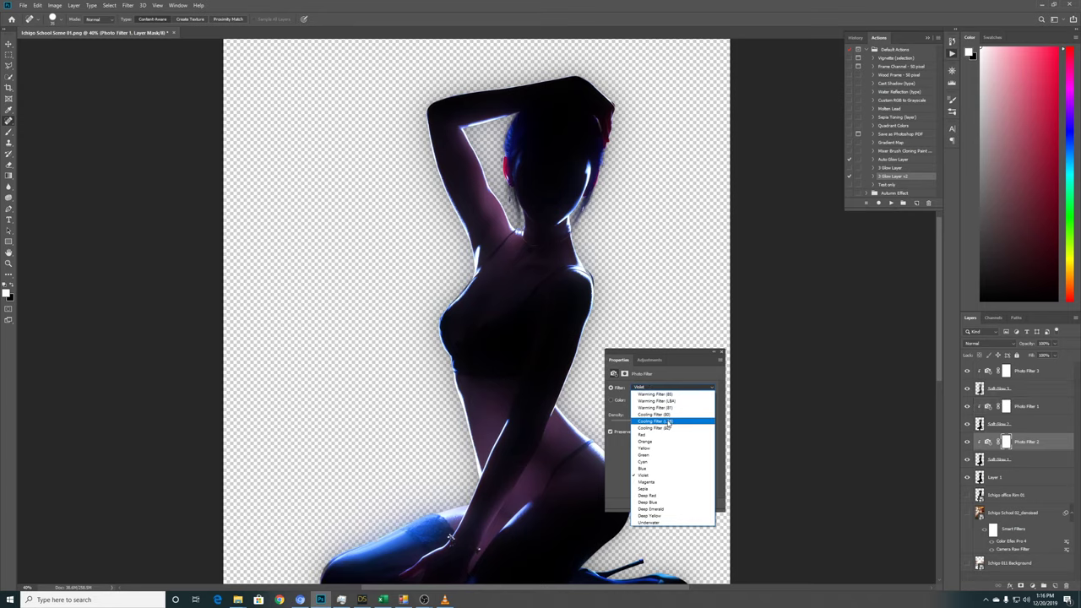
left_click(667, 415)
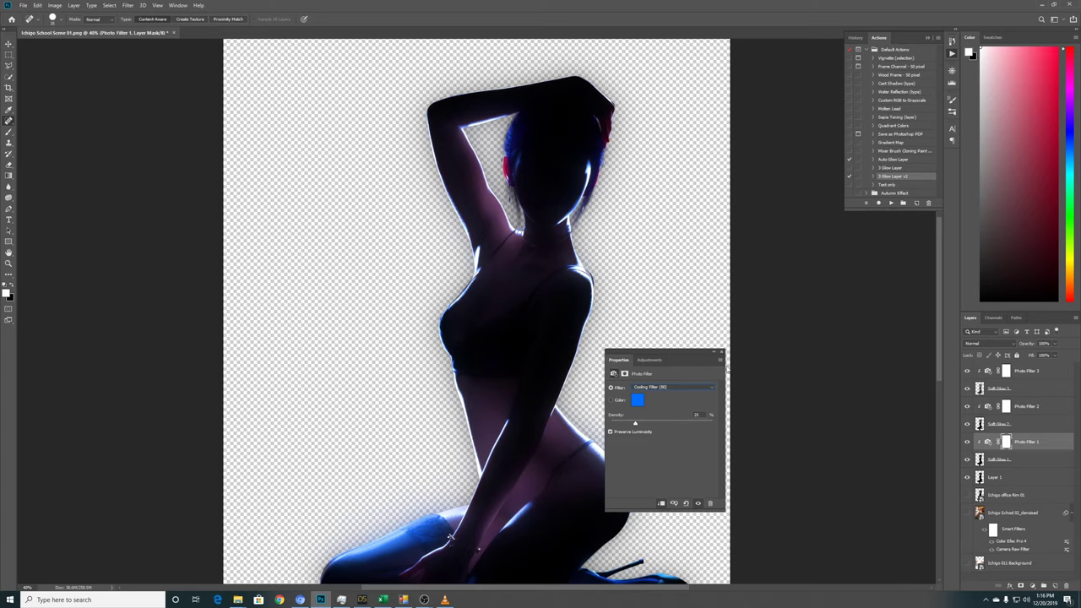
left_click(722, 351)
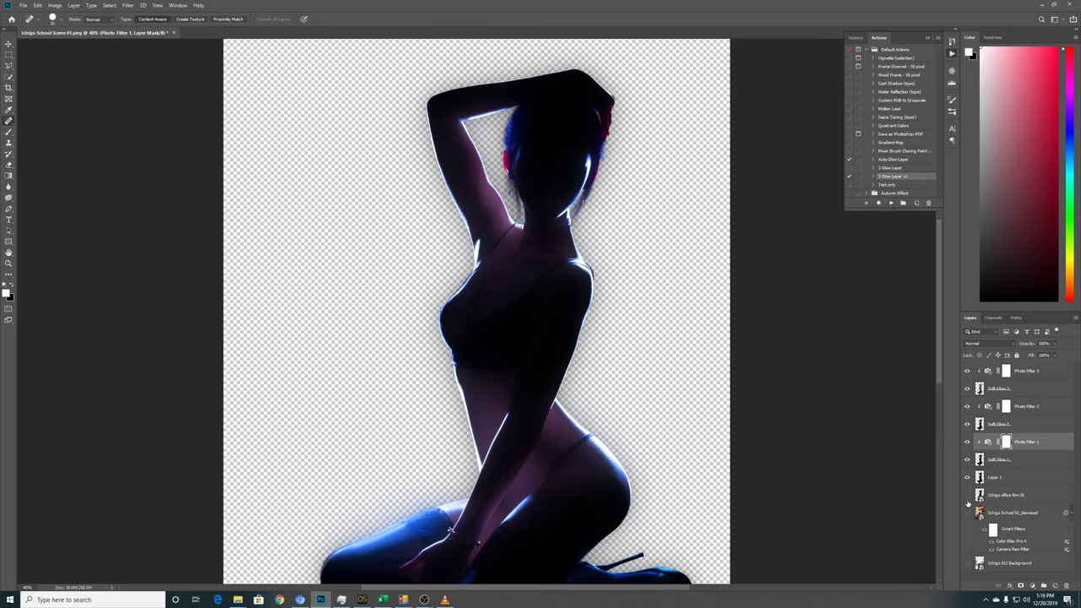
Show the room render behind the figure again and delete Layer 1.
left_click(967, 513)
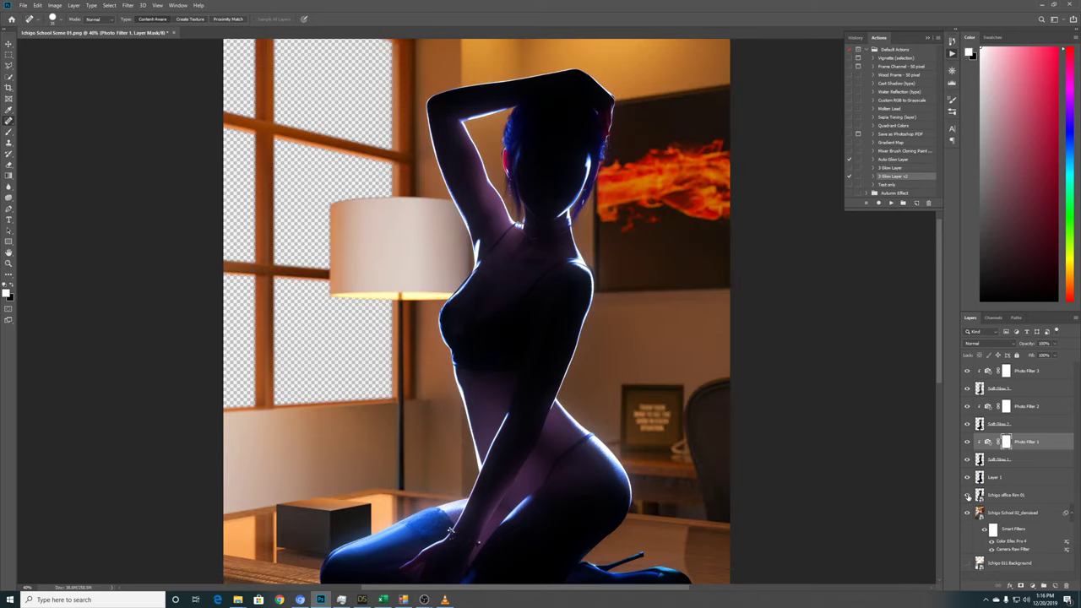
left_click(1013, 461)
left_click(1010, 478)
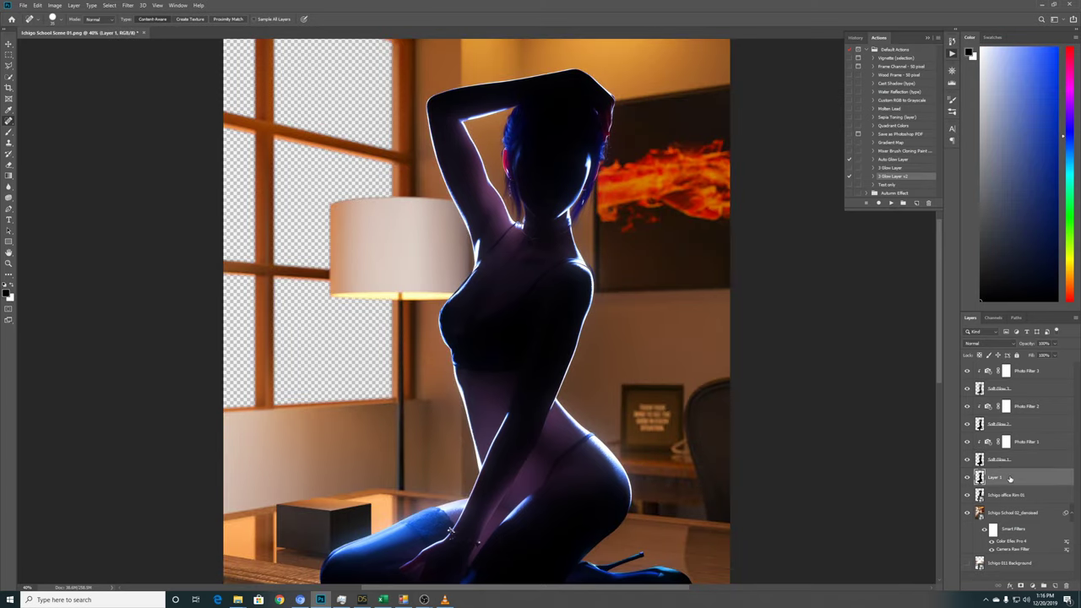
key("Delete")
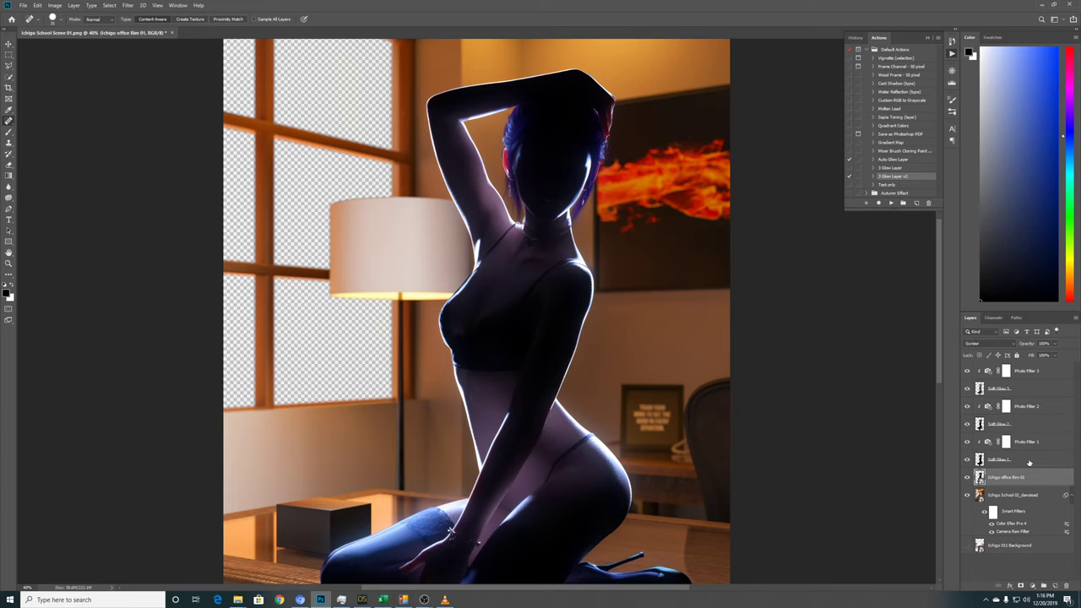
left_click(1010, 343)
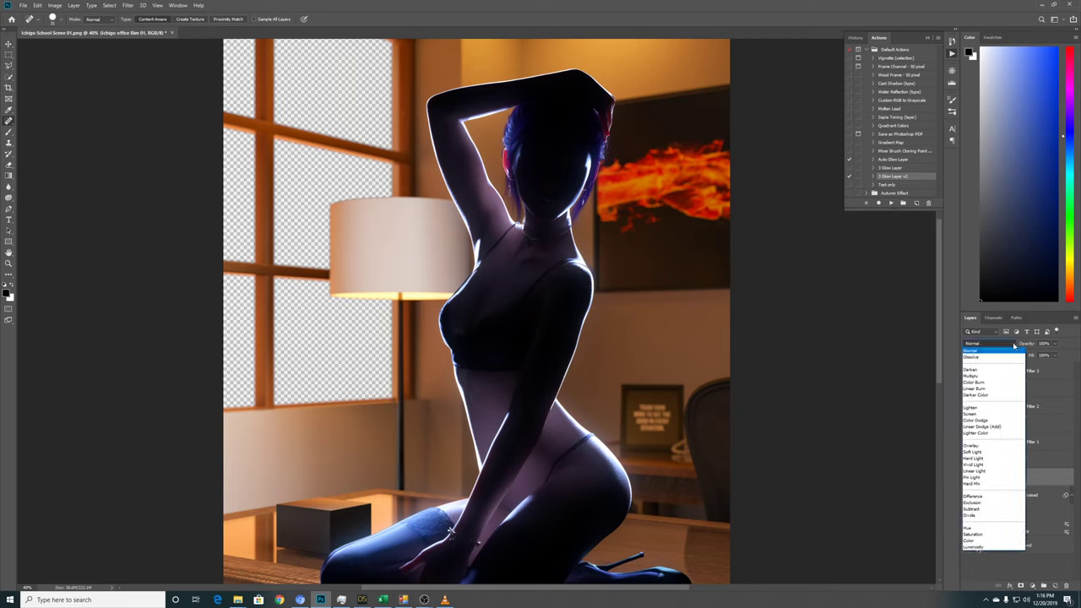
Set the Ichigo office Rim 01 layer's blend mode to Lighten.
left_click(987, 408)
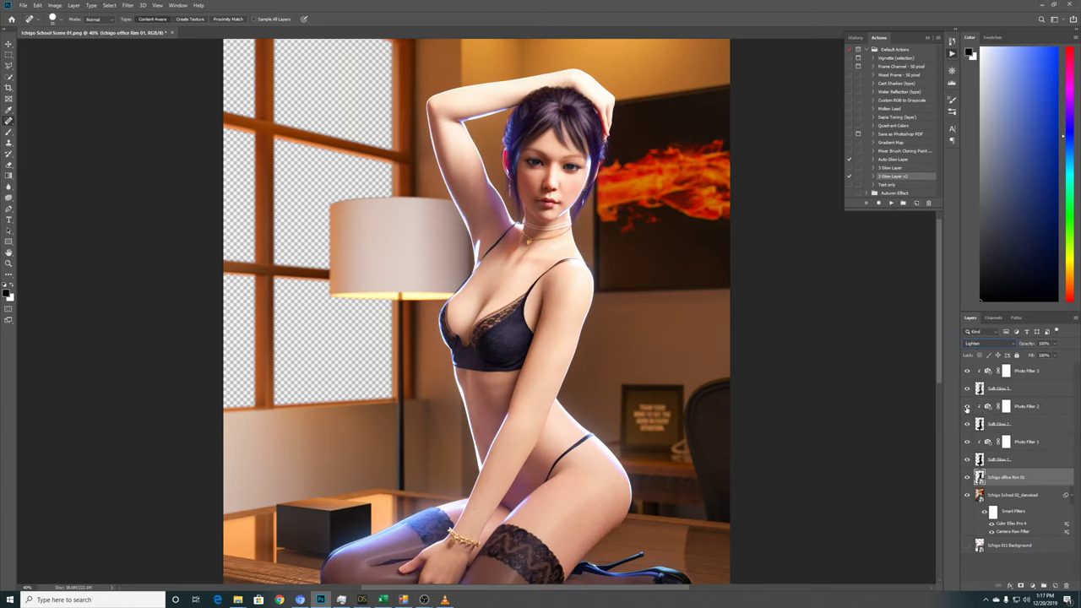
left_click_drag(940, 319, 940, 401)
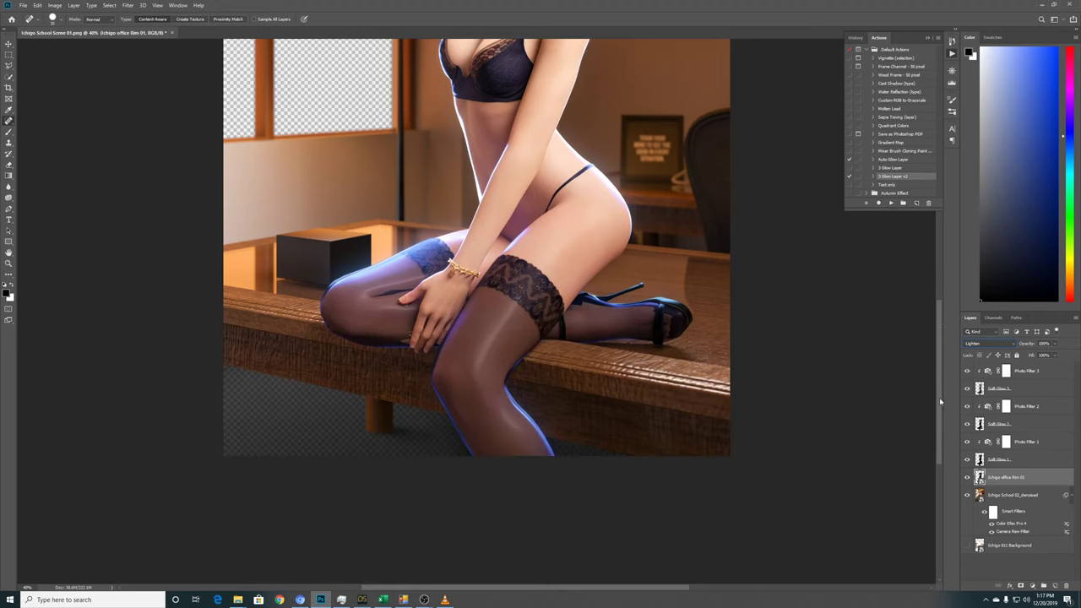
left_click_drag(939, 396, 948, 323)
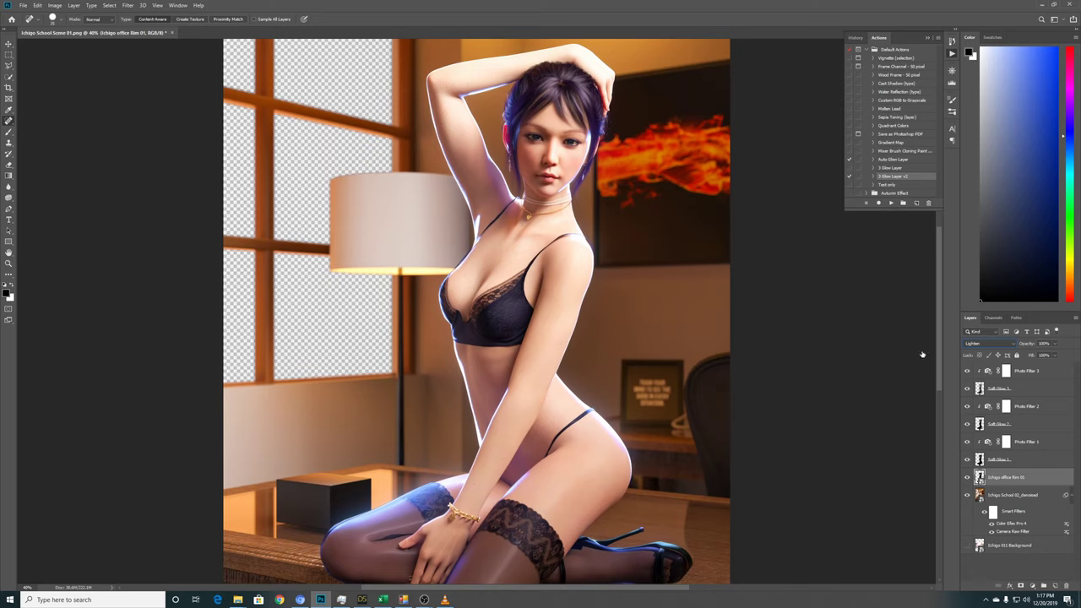
scroll(937, 355, "down", 3)
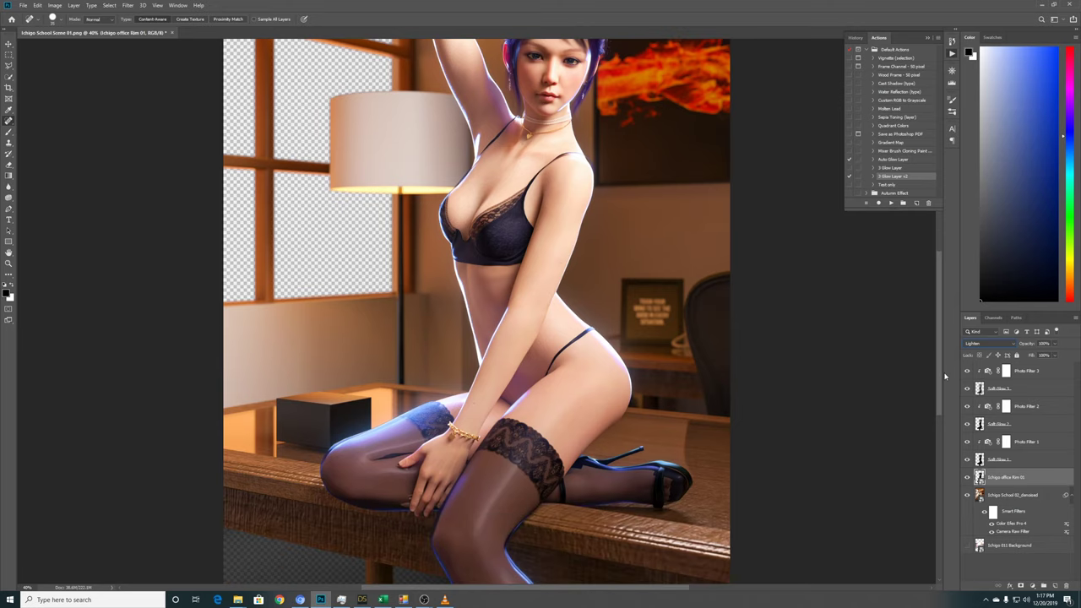
Toggle the Soft Glow layers off and on to compare the glow.
left_click(968, 425)
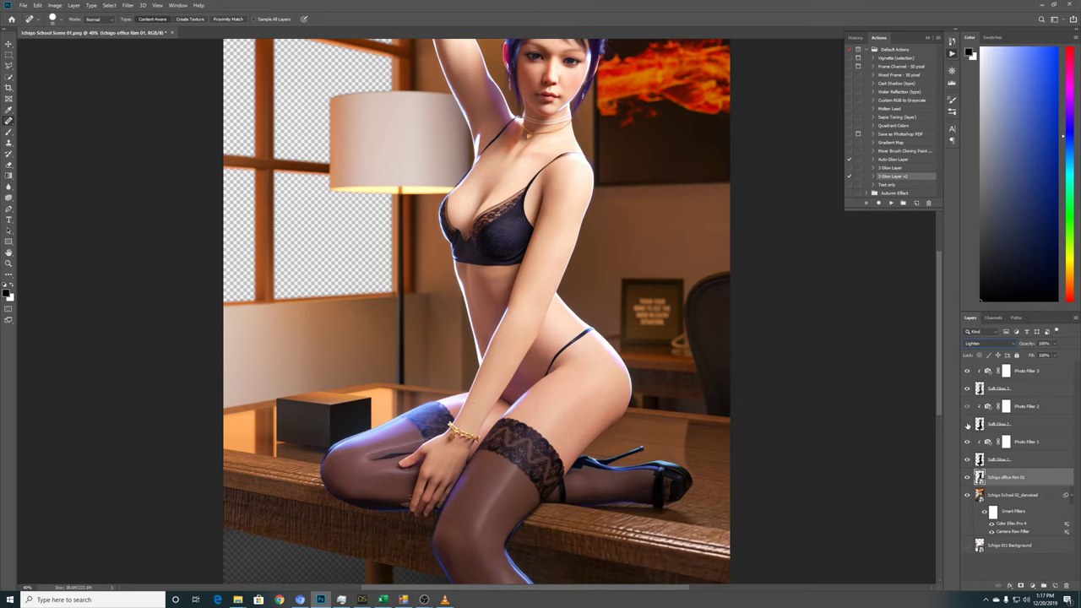
left_click(968, 425)
left_click(967, 424)
left_click(968, 424)
left_click(968, 424)
left_click(968, 424)
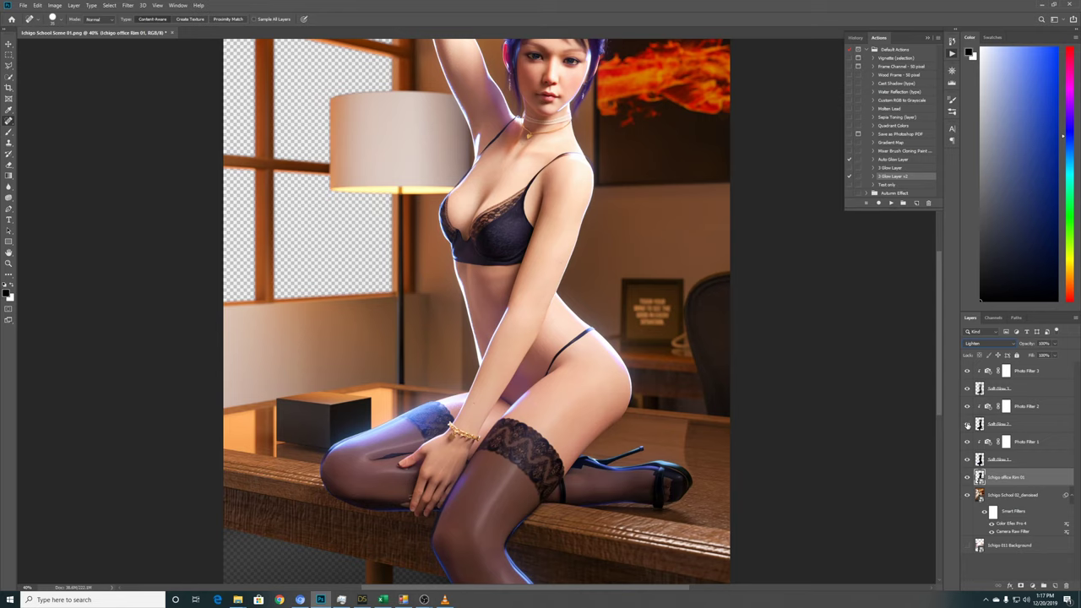
left_click(967, 424)
left_click(968, 423)
Blend the Ichigo office Rim 01 layer with Color Dodge at 47% opacity.
left_click(967, 479)
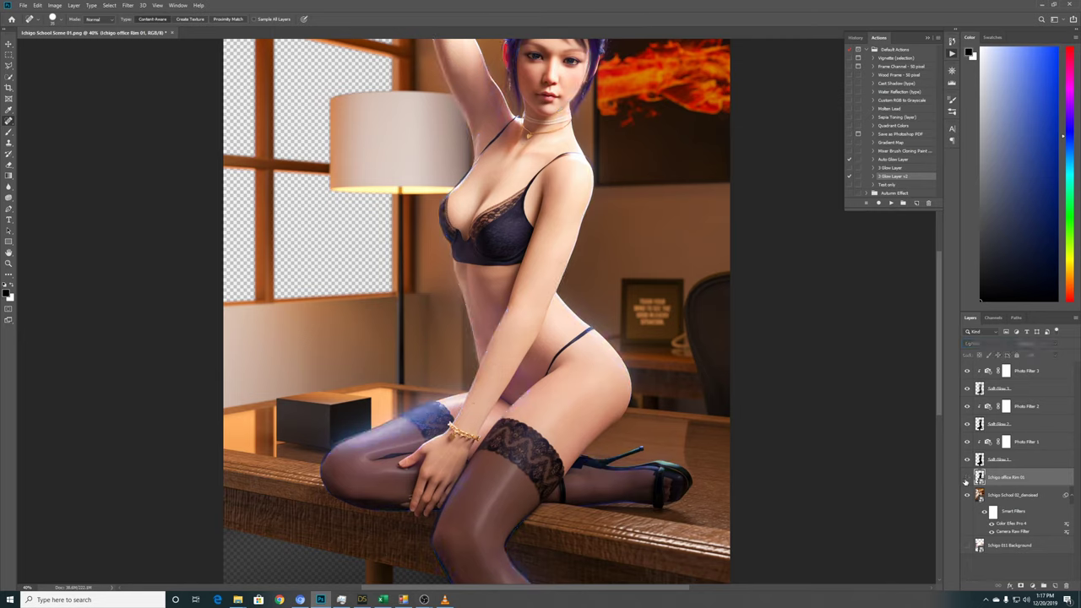
left_click(967, 478)
left_click(1036, 494)
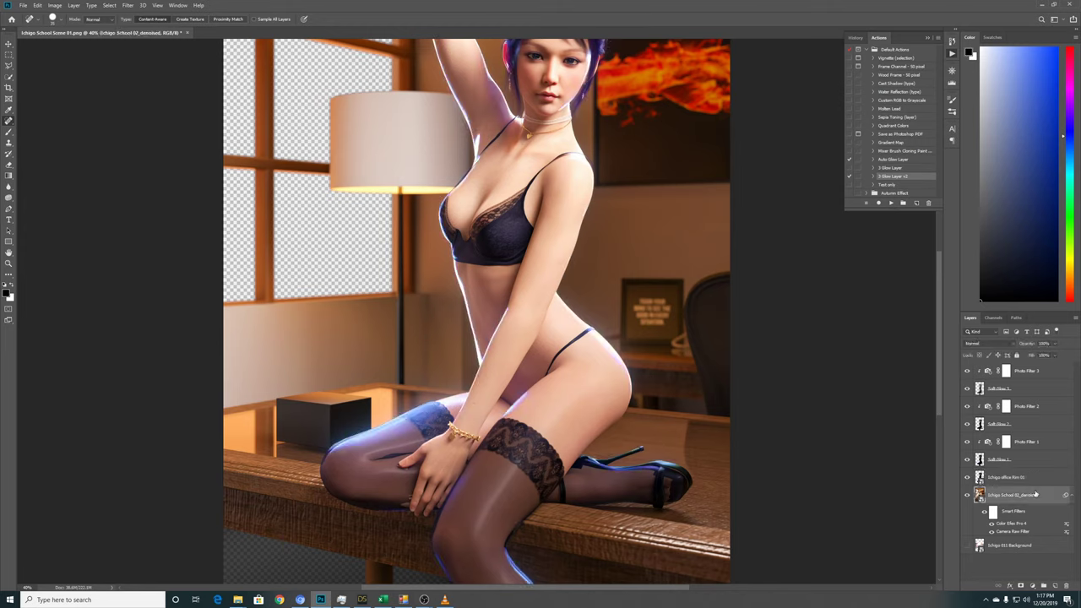
left_click(1035, 478)
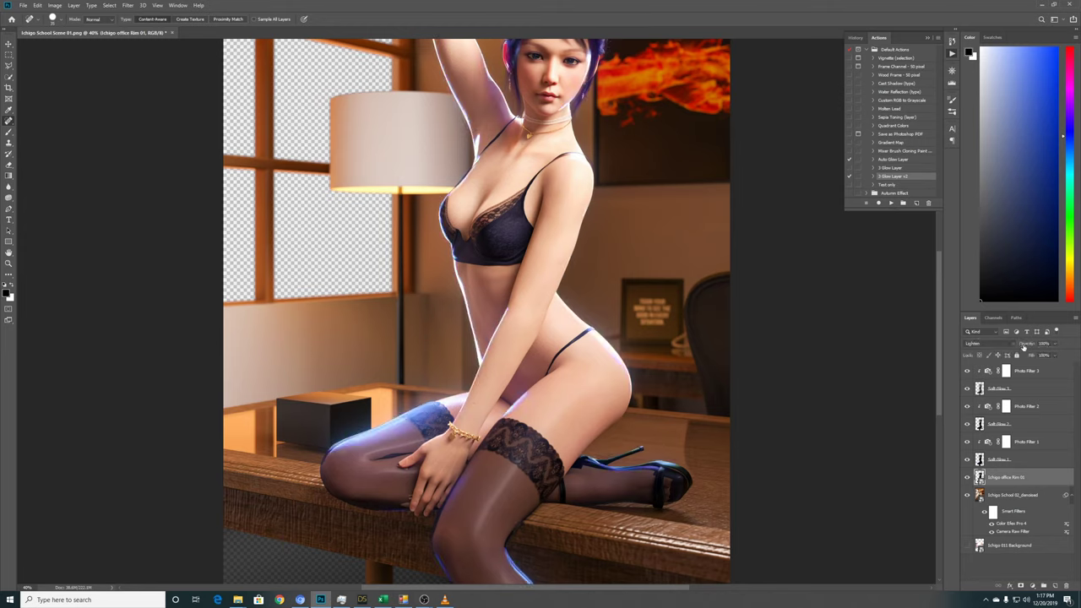
mouse_move(1022, 348)
left_mouse_down()
mouse_move(989, 346)
mouse_move(1038, 347)
mouse_move(1030, 347)
left_mouse_up()
left_click(988, 344)
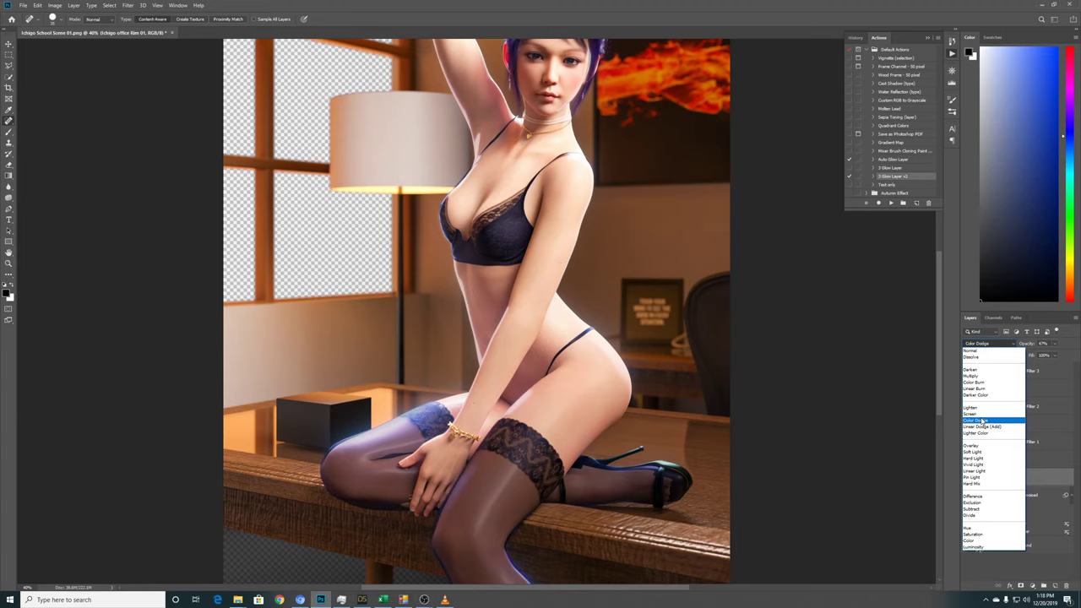
left_click(982, 420)
left_click_drag(938, 325, 933, 277)
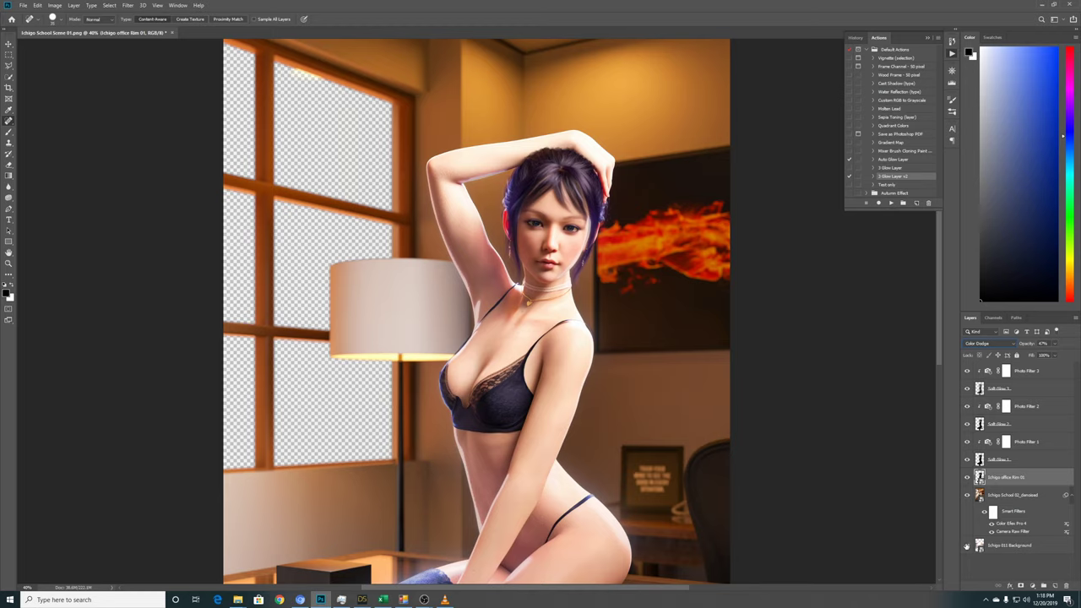
Show the sky background layer and move and enlarge it to fill the office window.
left_click(967, 545)
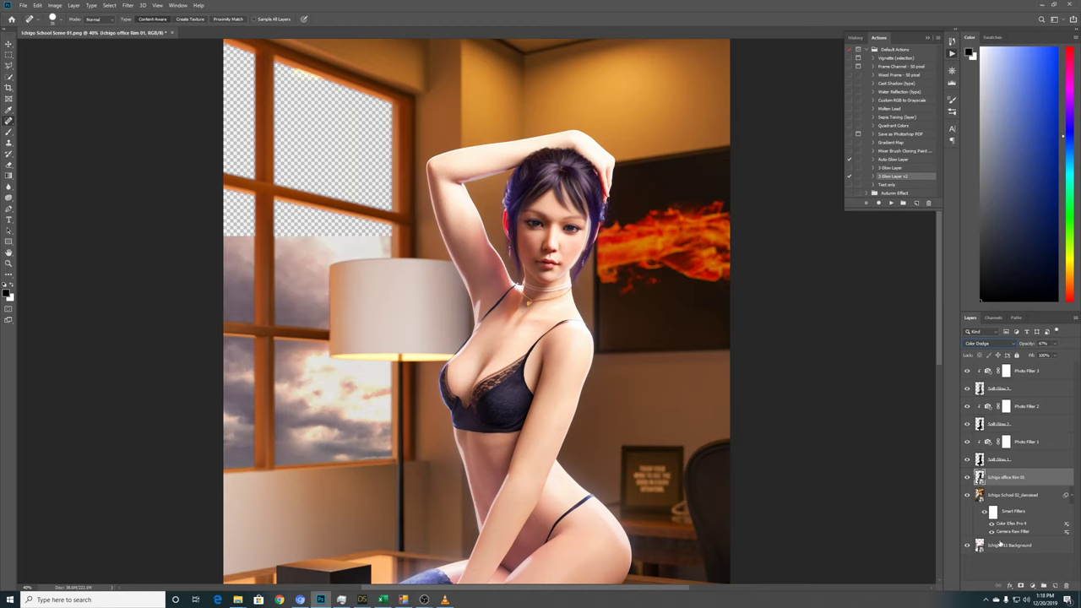
left_click(1004, 545)
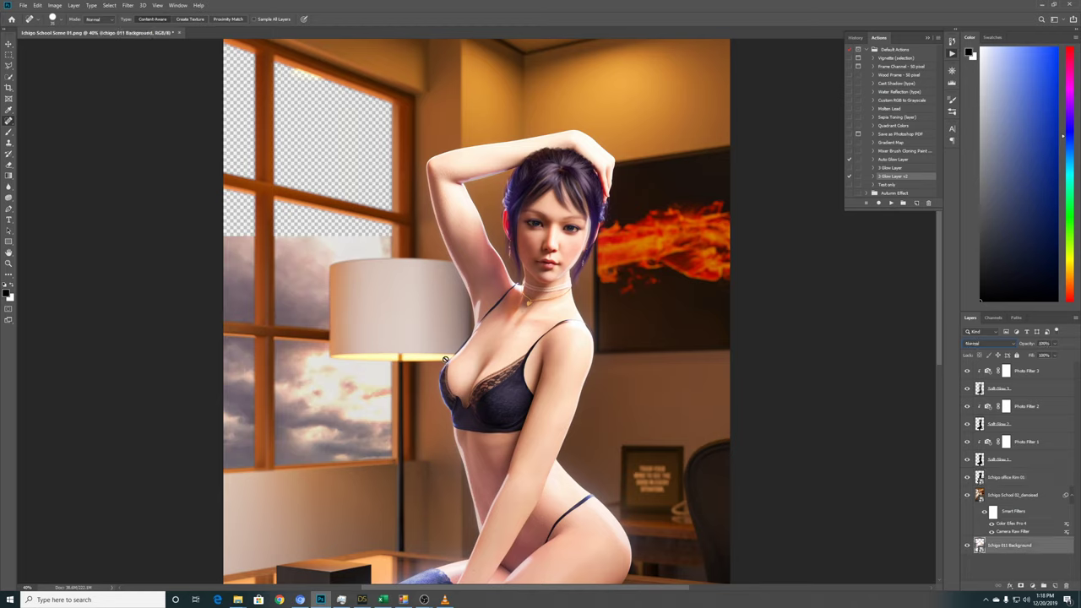
key("ctrl+t")
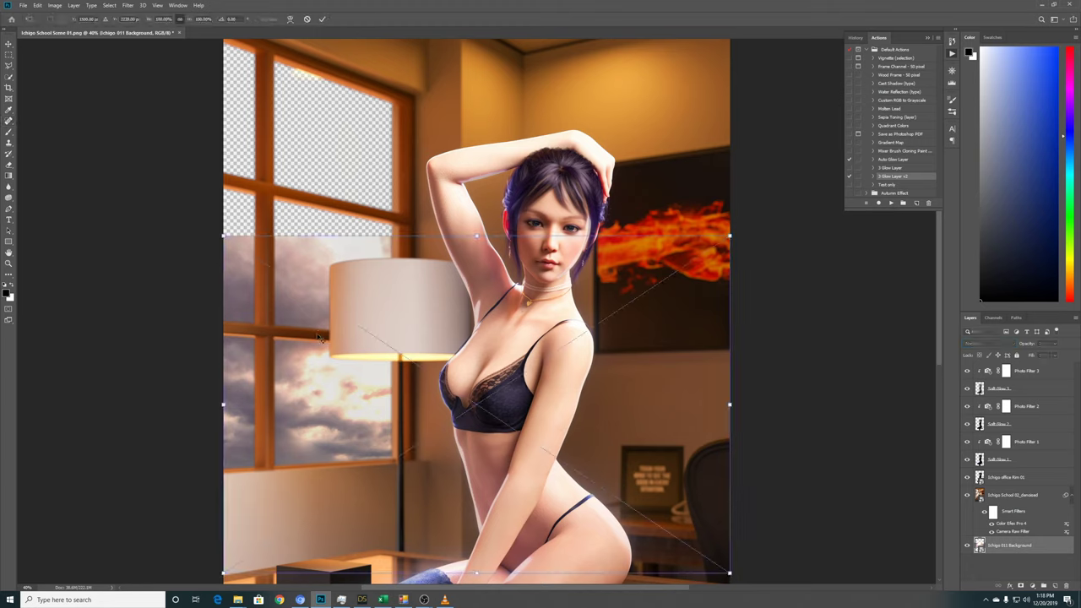
left_click_drag(318, 350, 273, 151)
left_click_drag(687, 372, 880, 511)
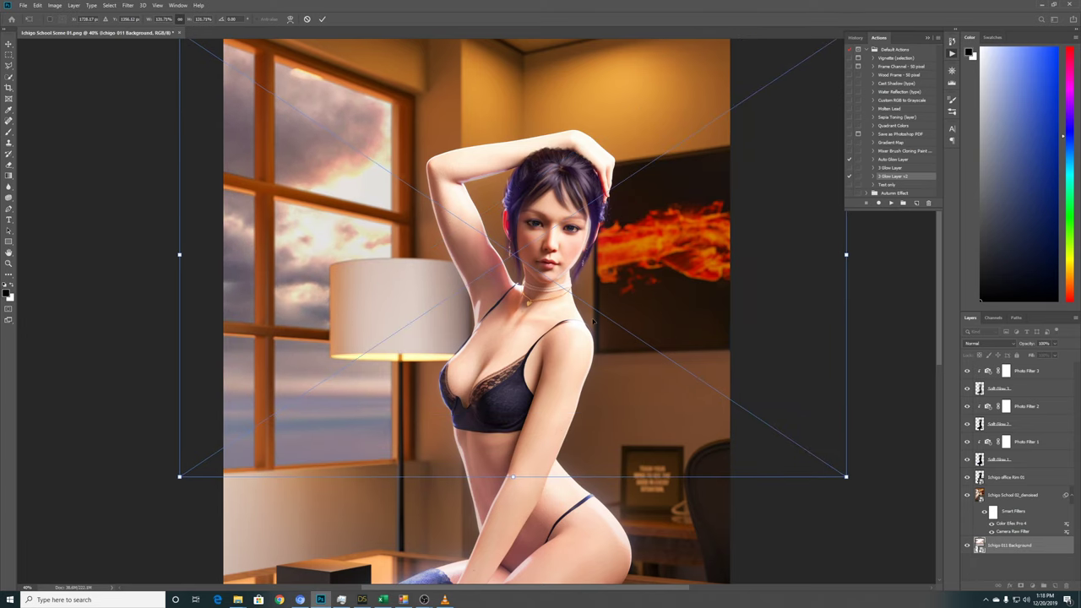
left_click_drag(601, 321, 401, 319)
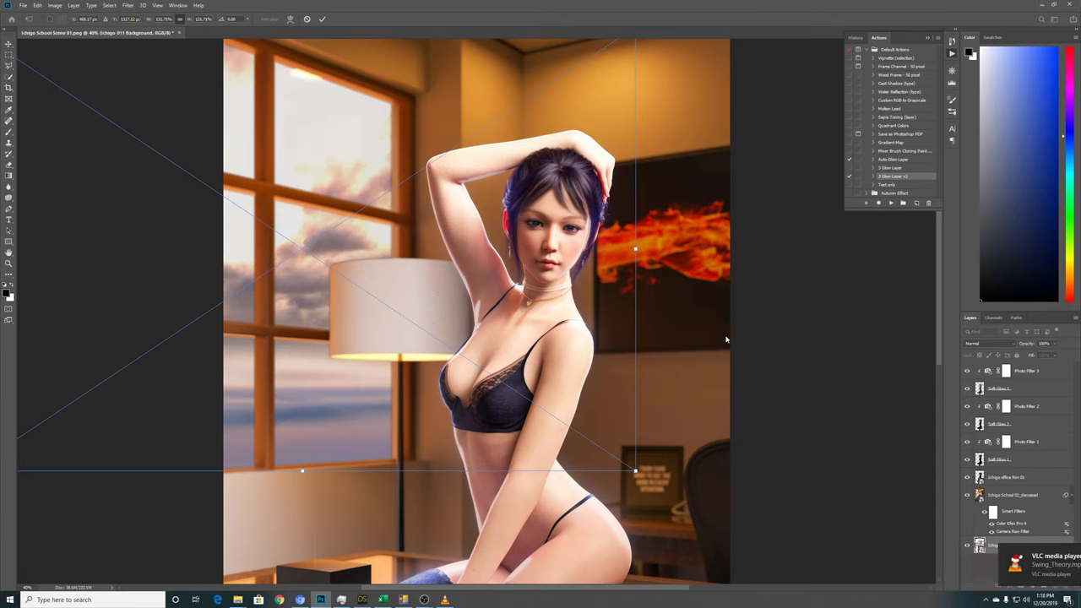
key("Return")
key("j")
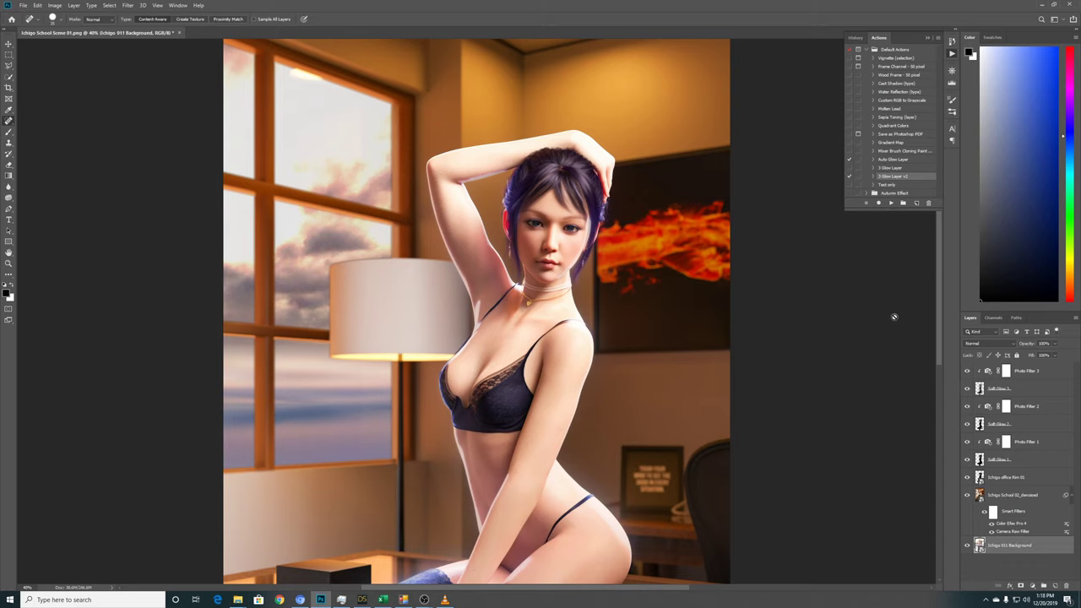
mouse_move(936, 308)
left_mouse_down()
mouse_move(947, 391)
mouse_move(944, 319)
left_mouse_up()
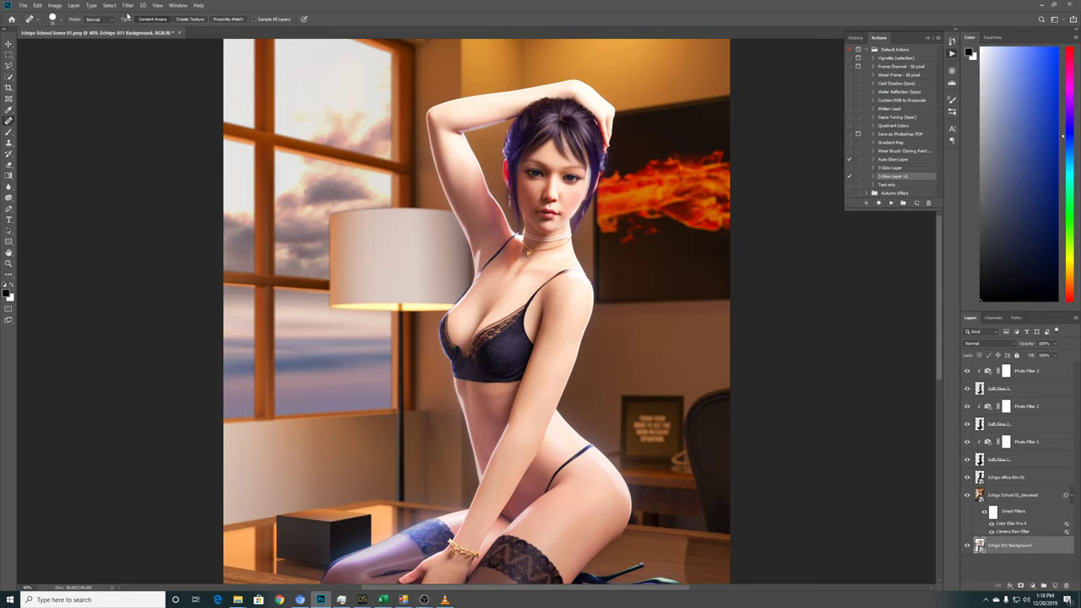
Launch Nik Collection's Color Efex Pro 4 on the sky layer.
left_click(127, 6)
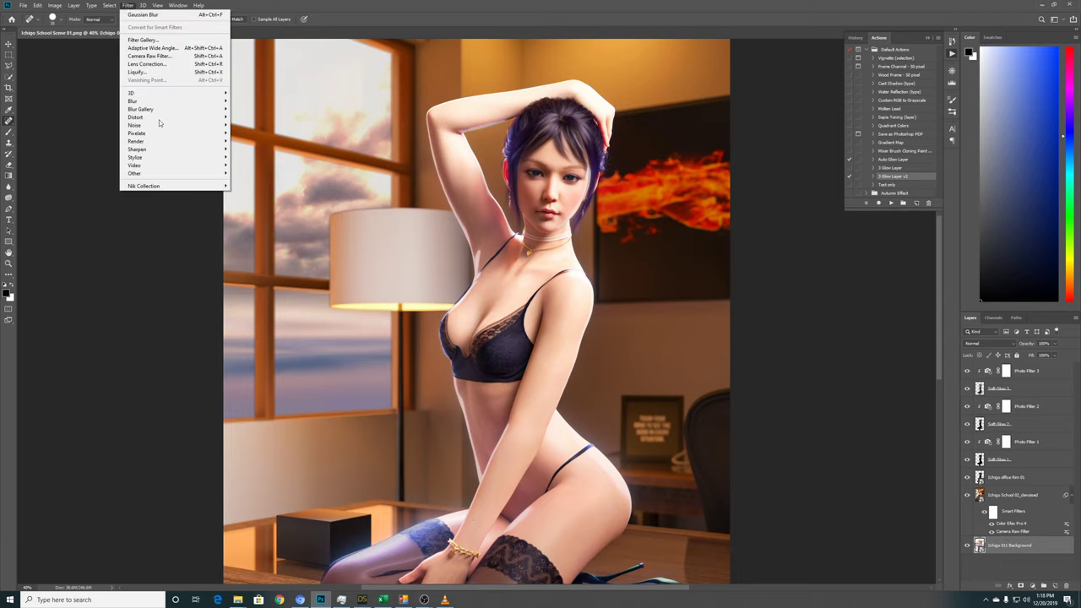
mouse_move(177, 167)
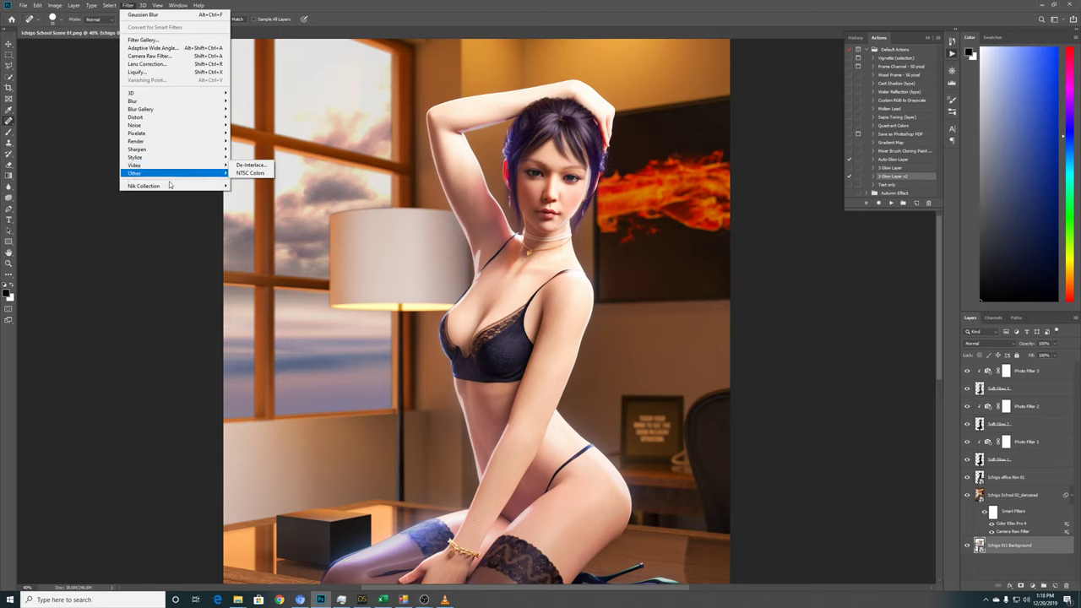
mouse_move(169, 185)
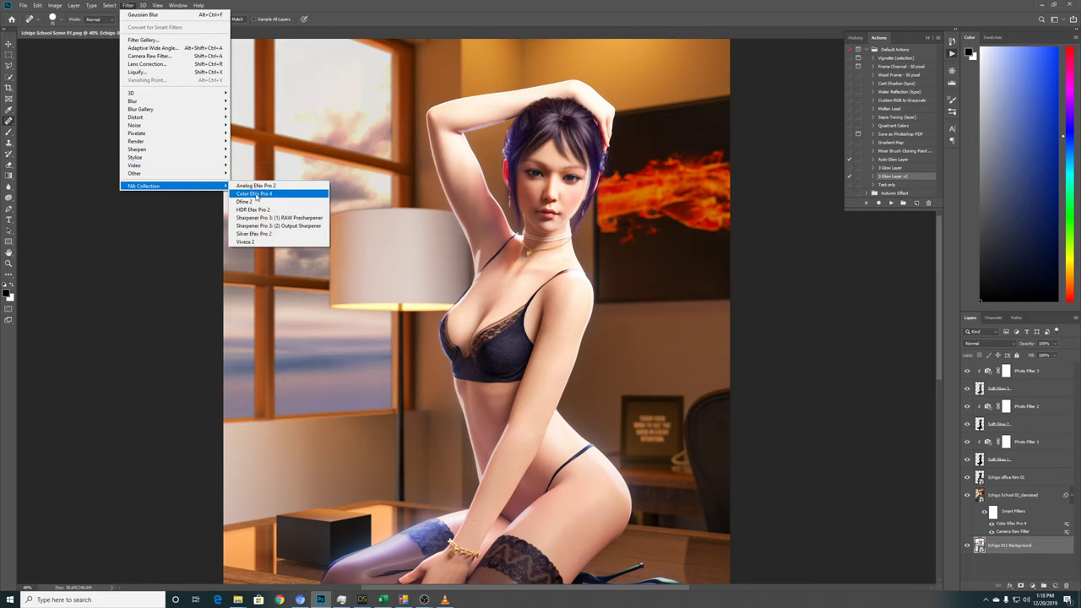
left_click(253, 194)
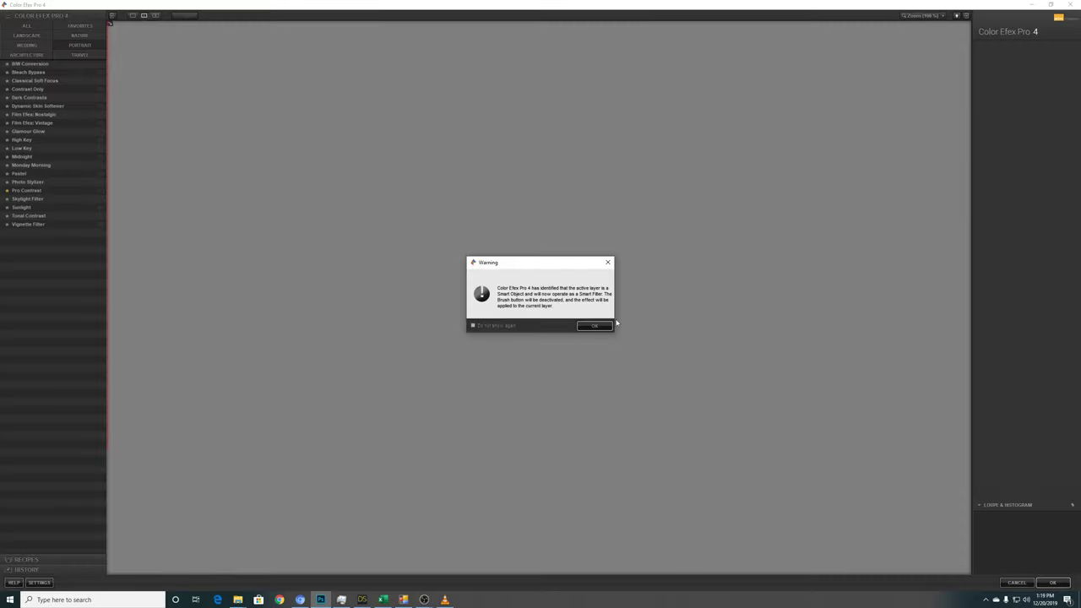
Apply the Skylight Filter at 44% strength and return the result to Photoshop.
left_click(595, 327)
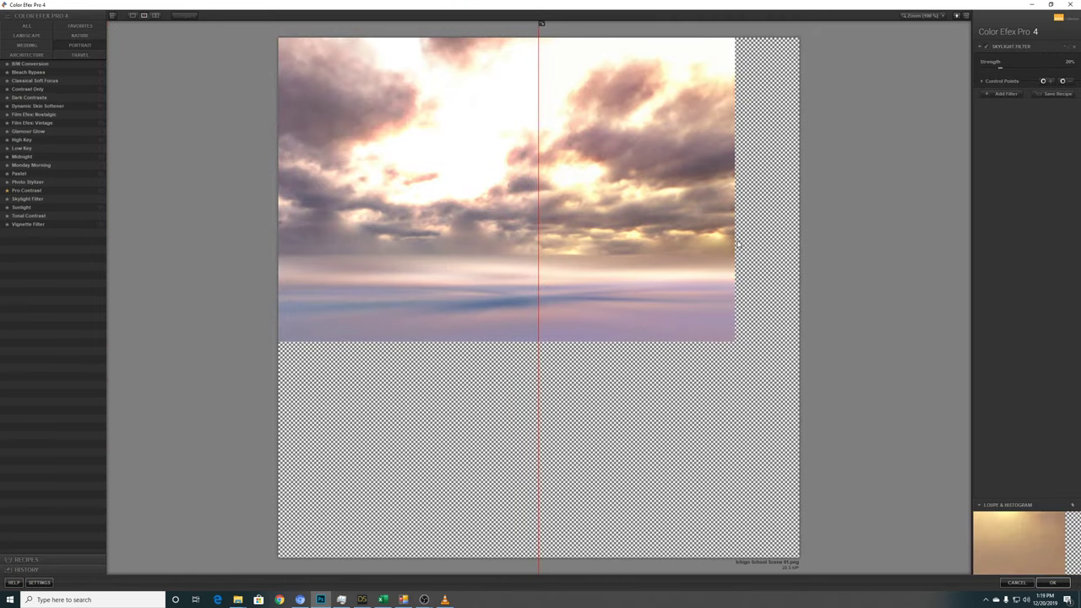
left_click_drag(1000, 68, 1020, 73)
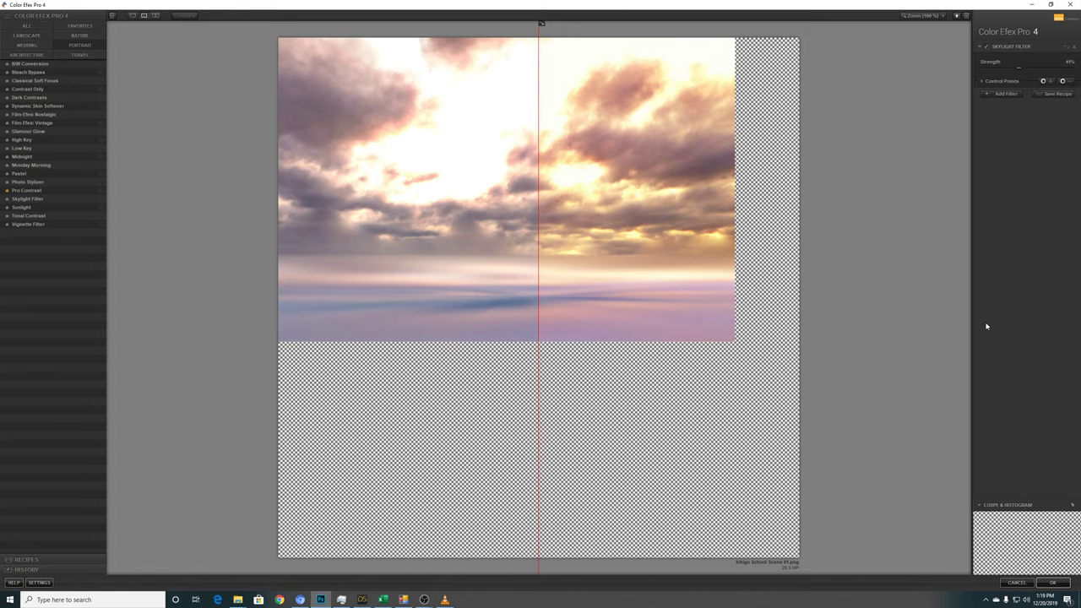
left_click(1053, 583)
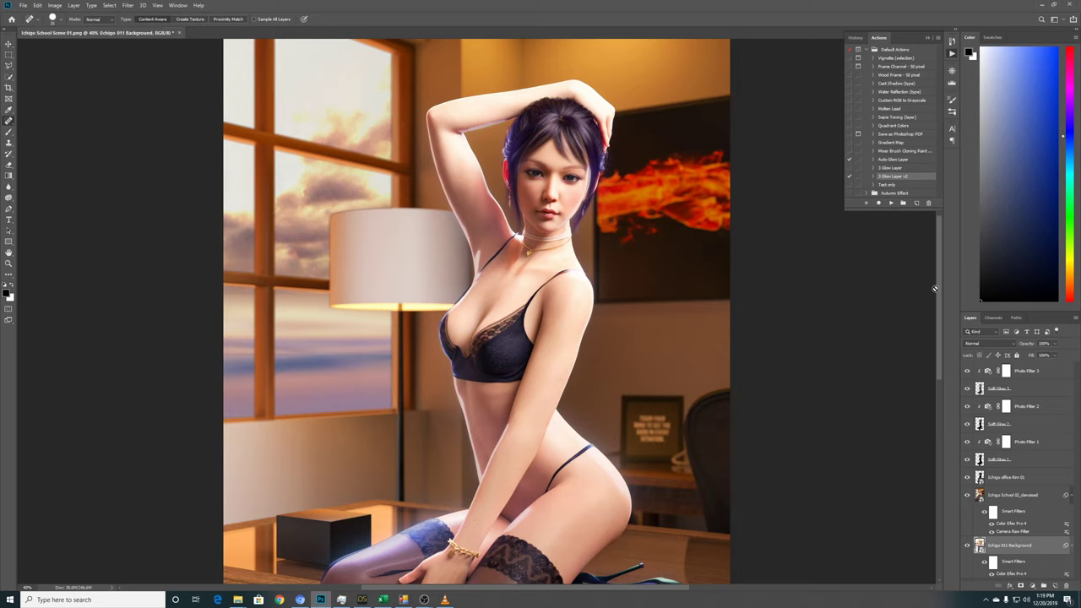
Move Layer 1 to the top of the stack and Quick Export it as PNG to Final, adding 02 after Final.
mouse_move(937, 291)
left_mouse_down()
mouse_move(938, 481)
mouse_move(932, 283)
mouse_move(930, 298)
left_mouse_up()
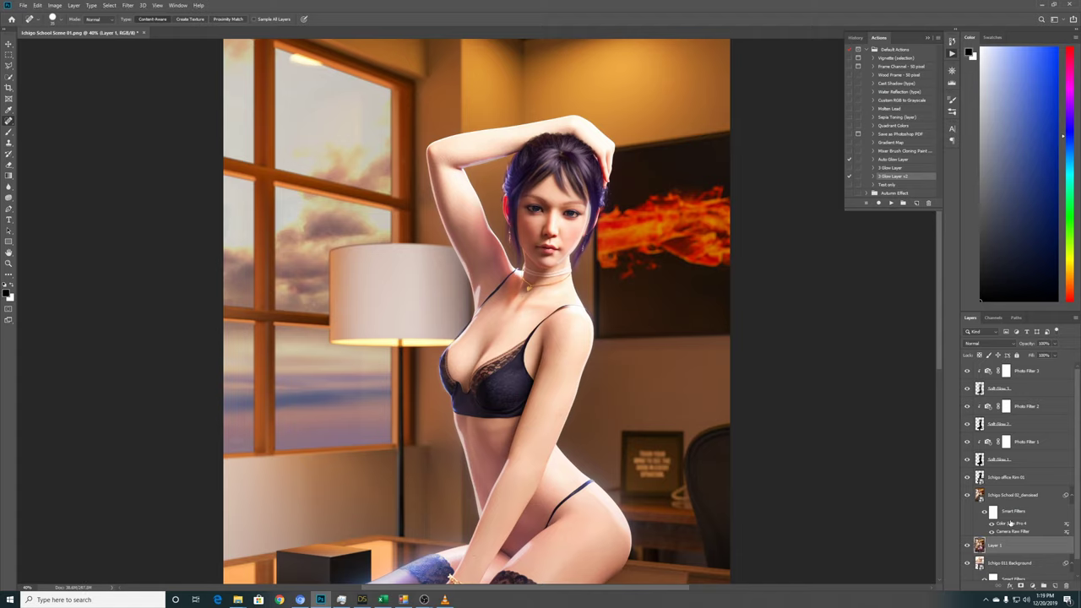
left_click_drag(997, 552, 1036, 370)
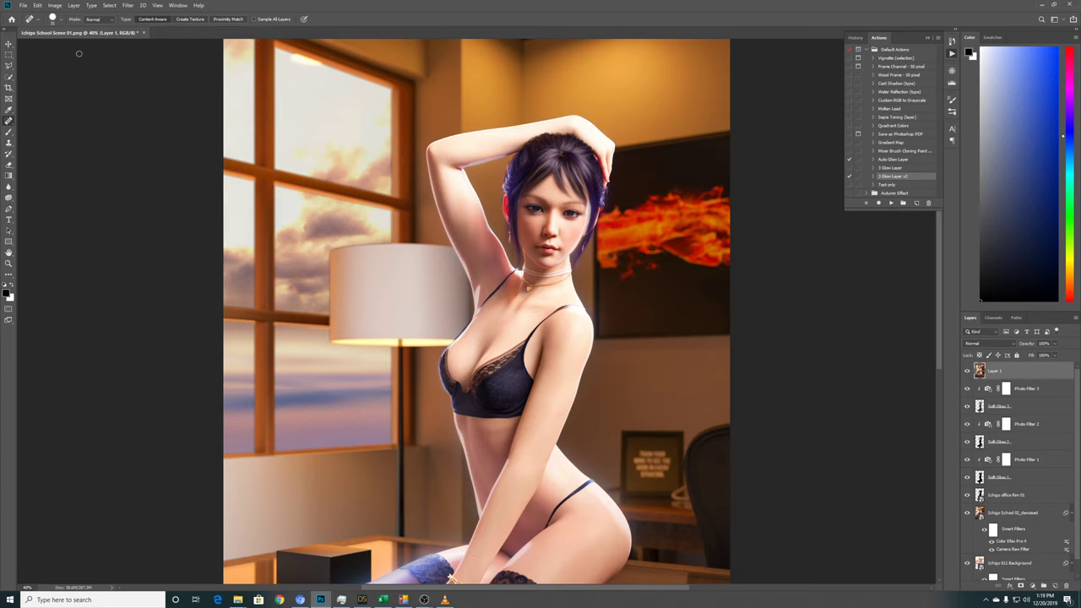
left_click(71, 12)
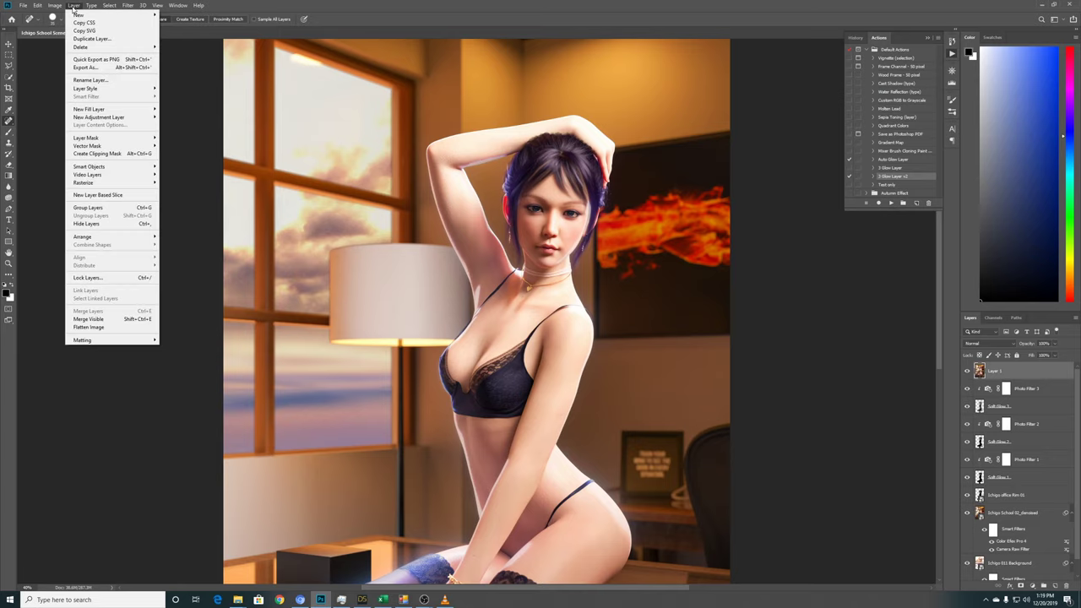
left_click(93, 59)
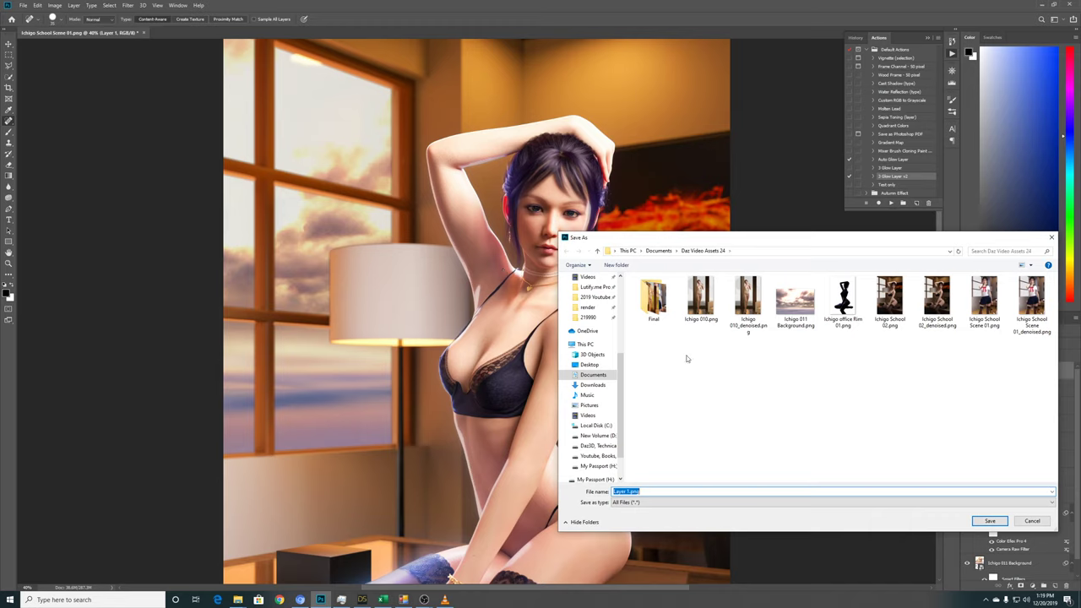
double_click(652, 300)
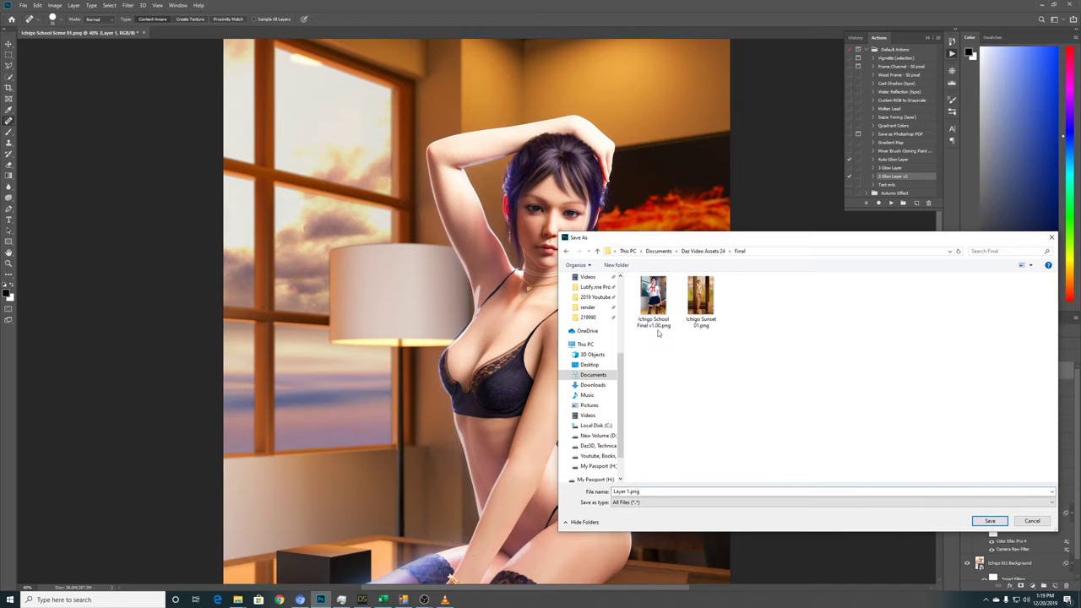
left_click_drag(658, 334, 657, 492)
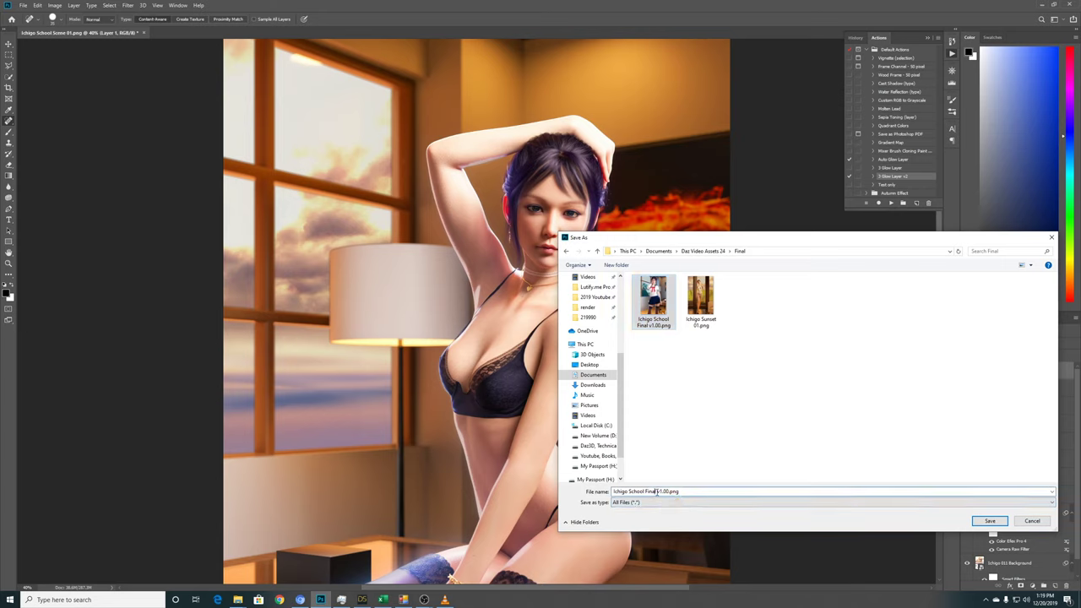
left_click(657, 493)
type("02")
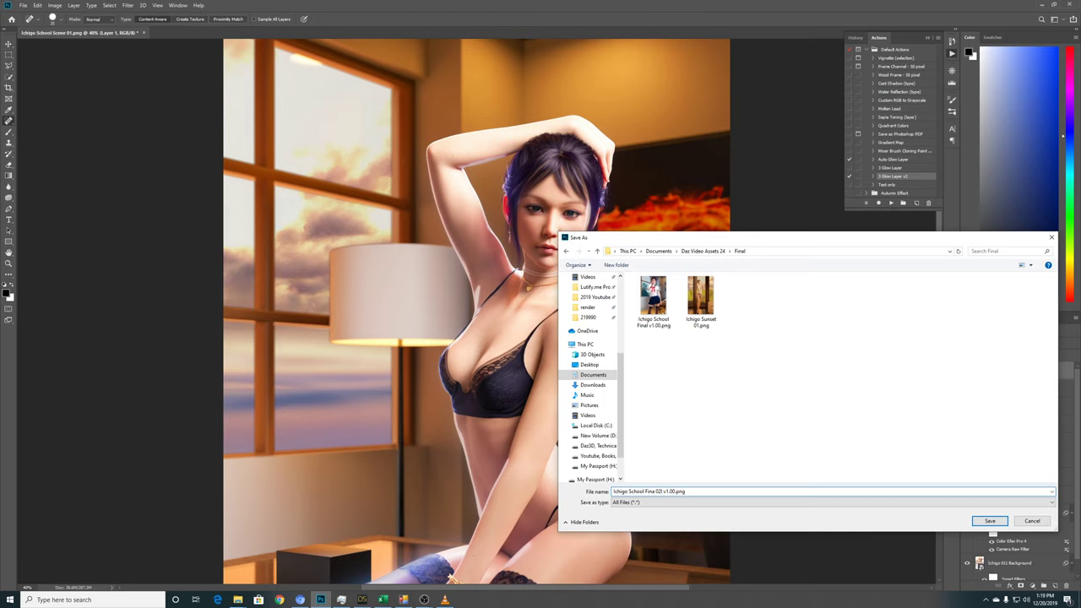
key("Return")
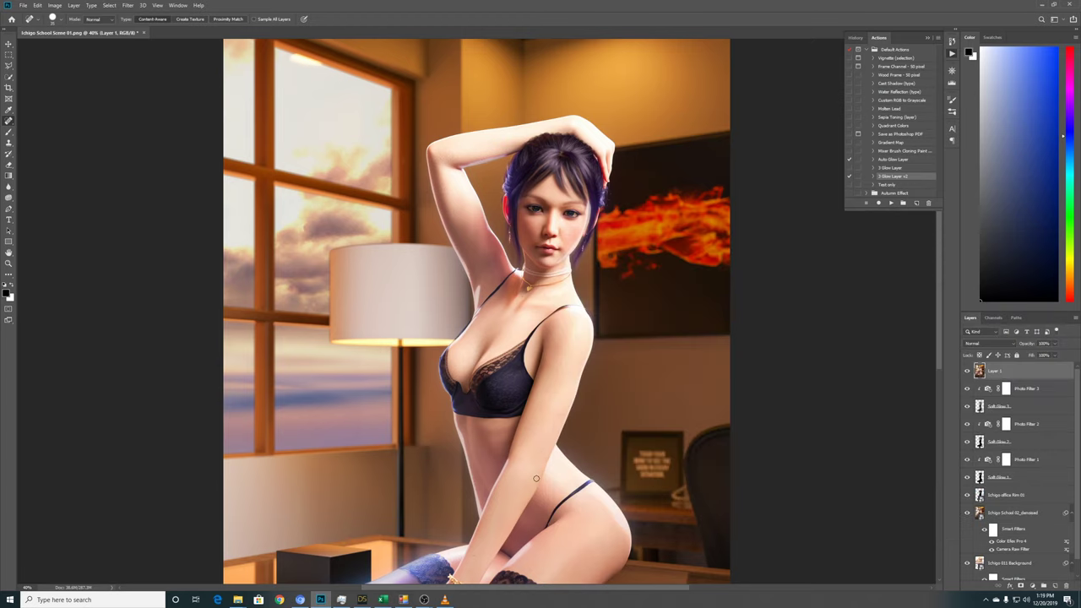
Open the Final folder in the Daz Video Assets 24 Explorer window.
mouse_move(238, 599)
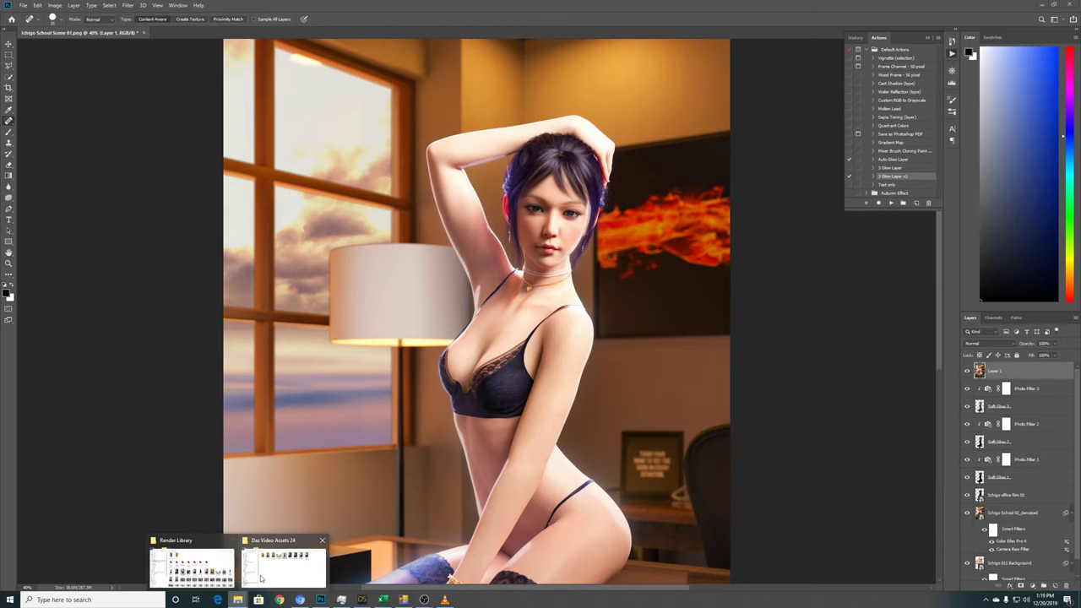
left_click(283, 562)
double_click(435, 384)
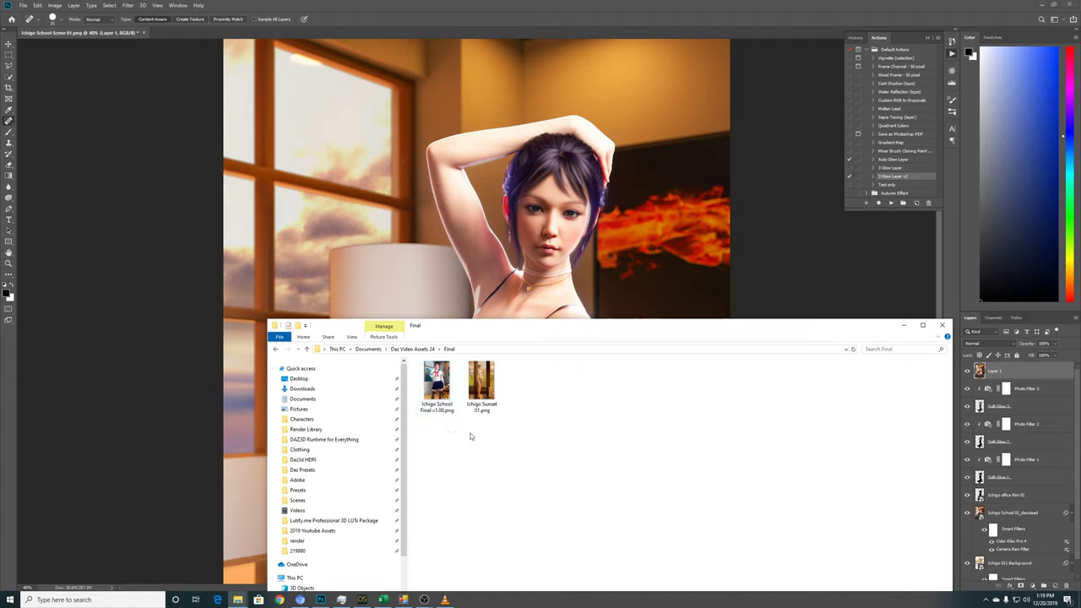
right_click(497, 434)
left_click(437, 429)
Rename the new export to Ichigo School Final 02 v1.00.png, fixing the typo after 02.
left_click(436, 384)
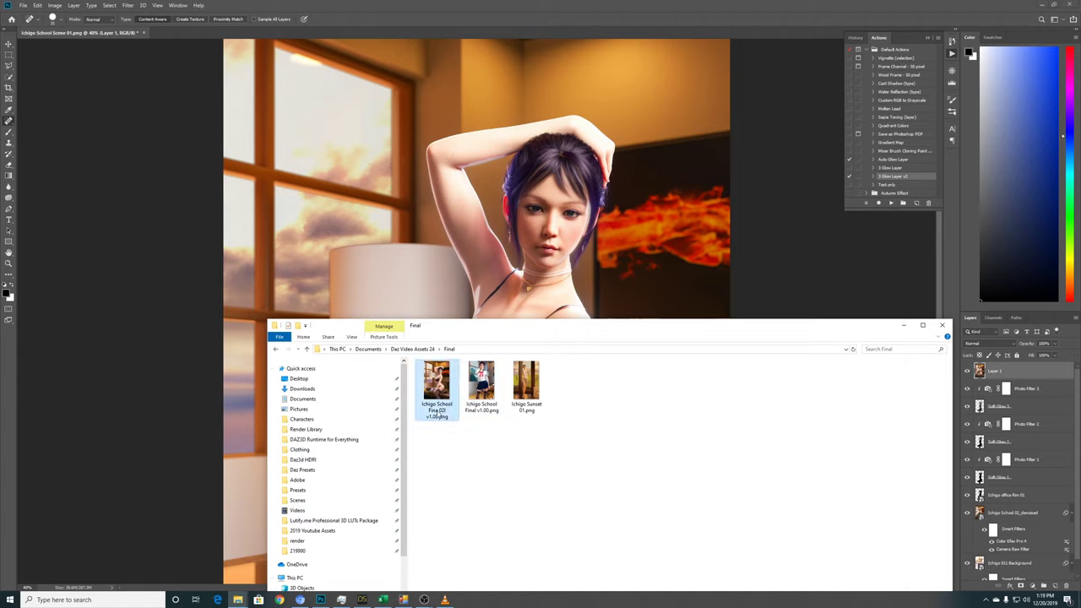
left_click(447, 412)
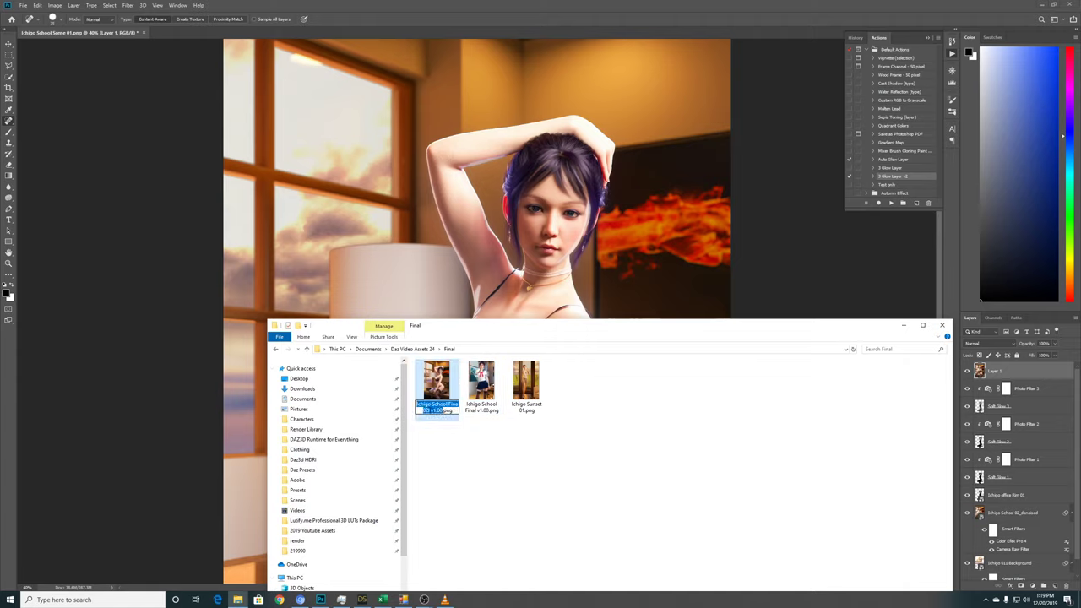
left_click(430, 410)
key("BackSpace")
type("l")
key("Return")
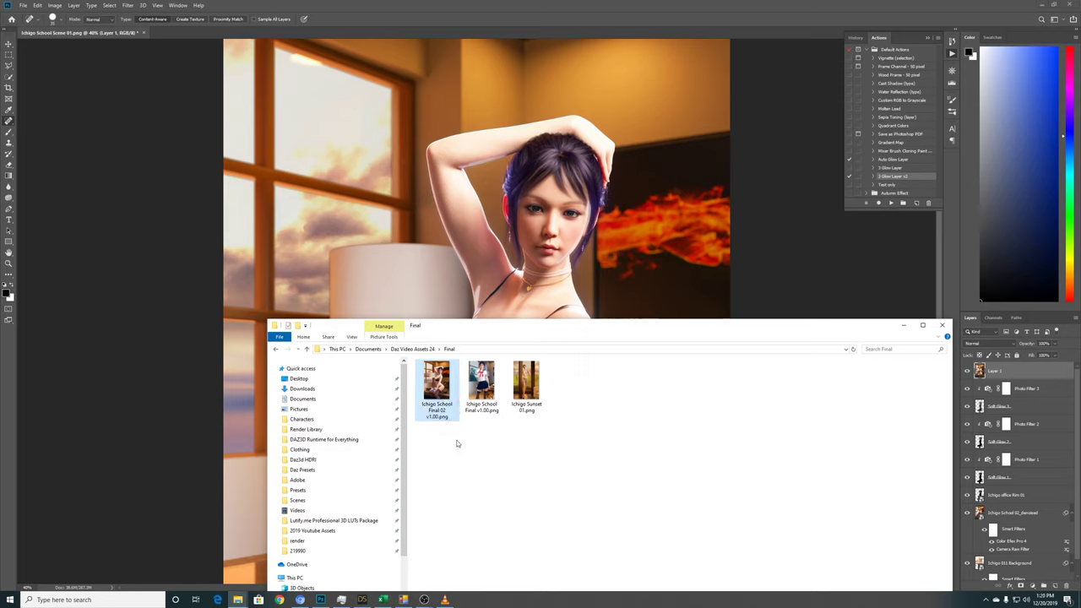
Open Ichigo School Final 02 v1.00.png in IrfanView and view it full screen.
double_click(456, 393)
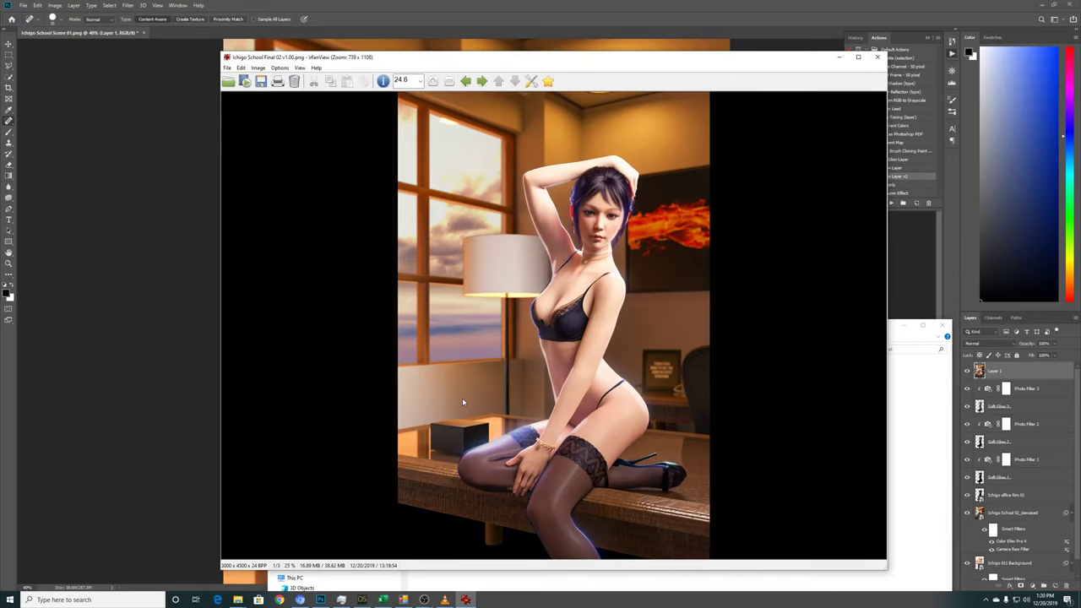
key("F11")
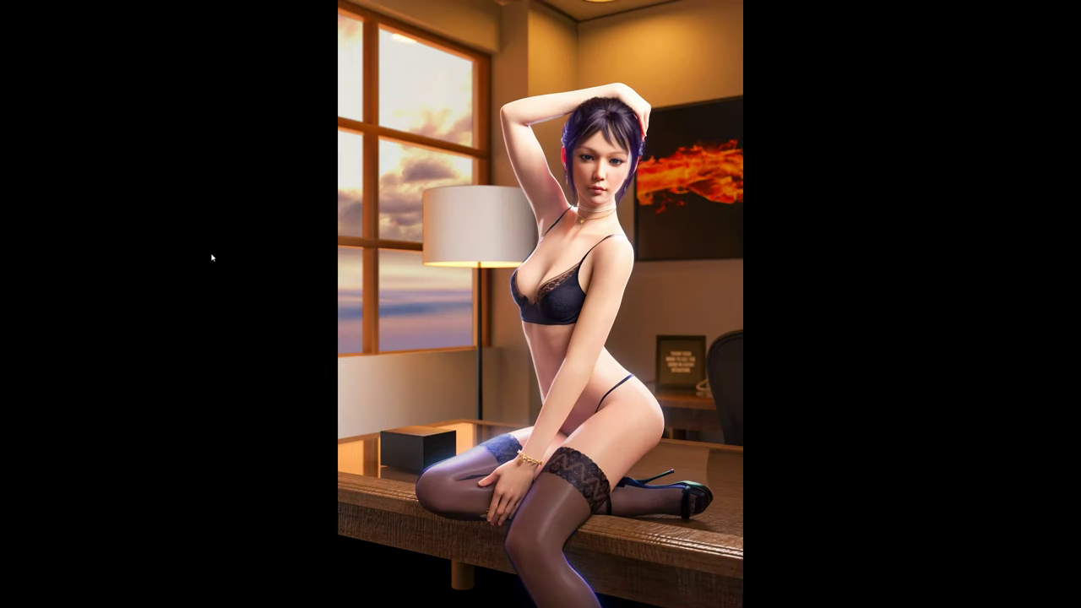